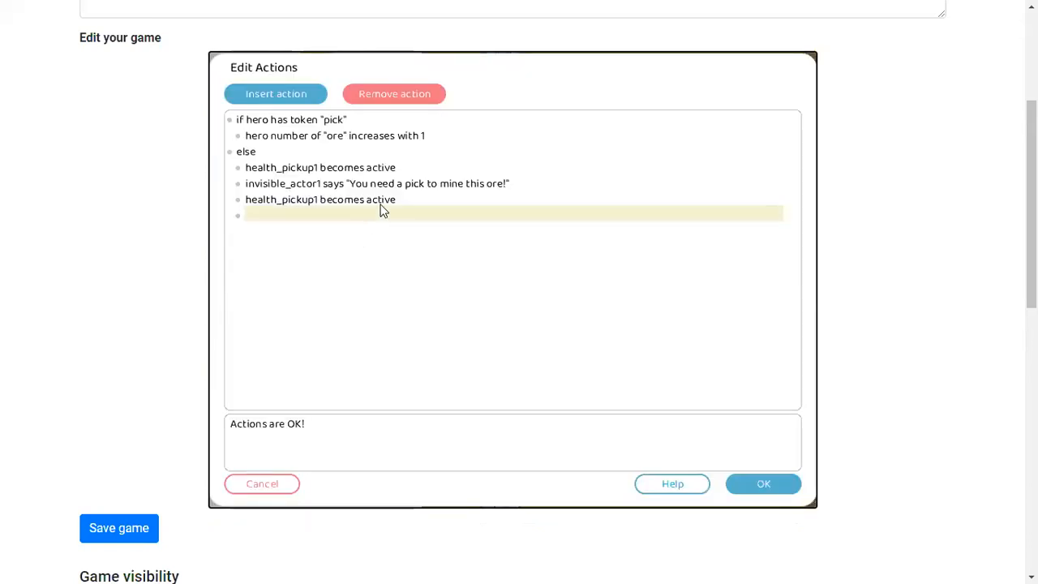
Step: Delete the "health_pickup1 becomes active" action directly below else, accept the actions and close the editor to resume the game
left_click_drag(397, 167, 238, 170)
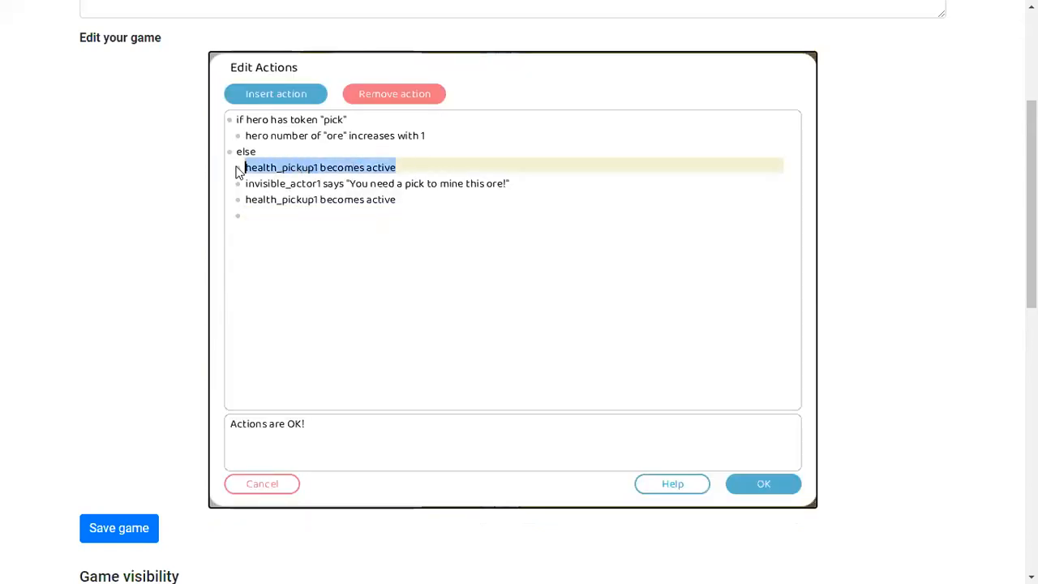
key("BackSpace")
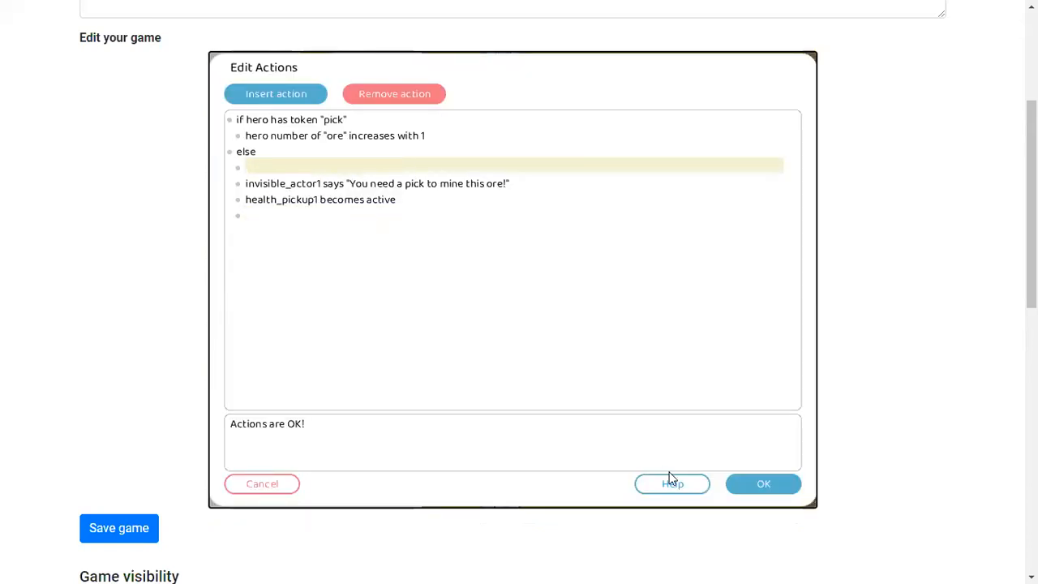
left_click(766, 482)
left_click(406, 66)
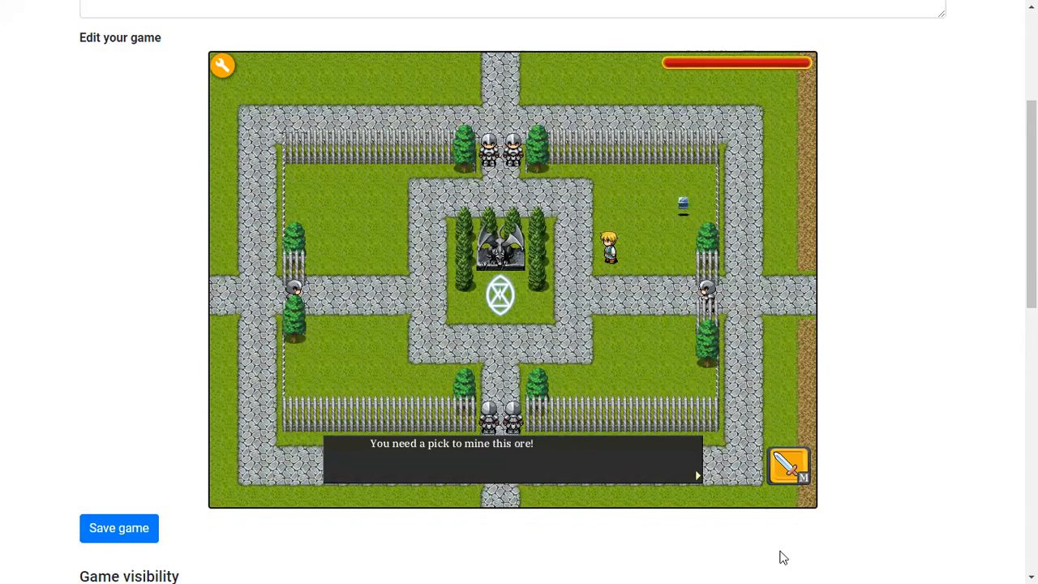
Step: Delete the "You need a pick to mine this ore!" line from health_pickup1's after-picked-up actions and accept the change
left_click(222, 65)
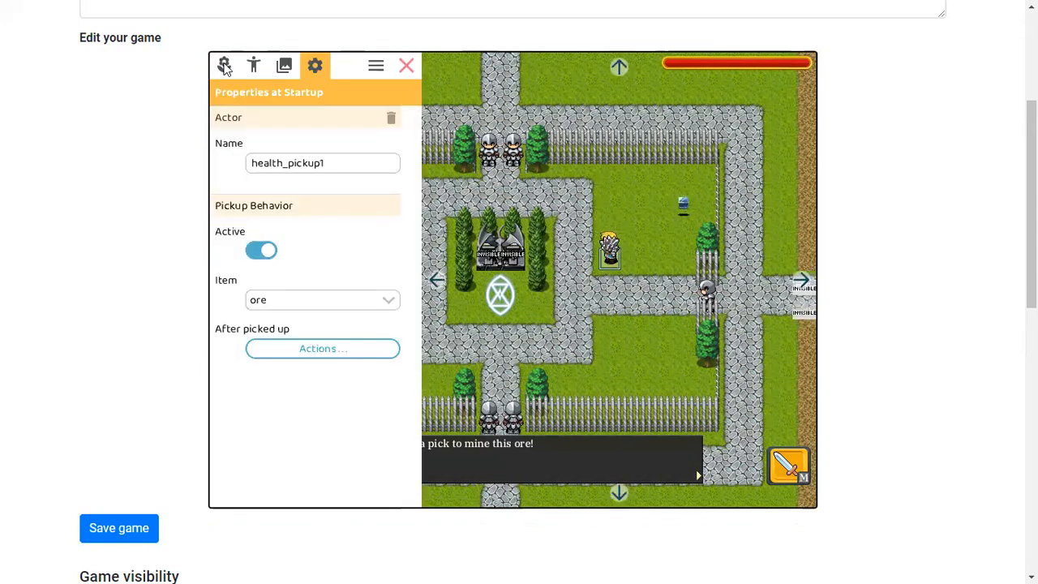
left_click(323, 349)
left_click_drag(415, 206, 240, 209)
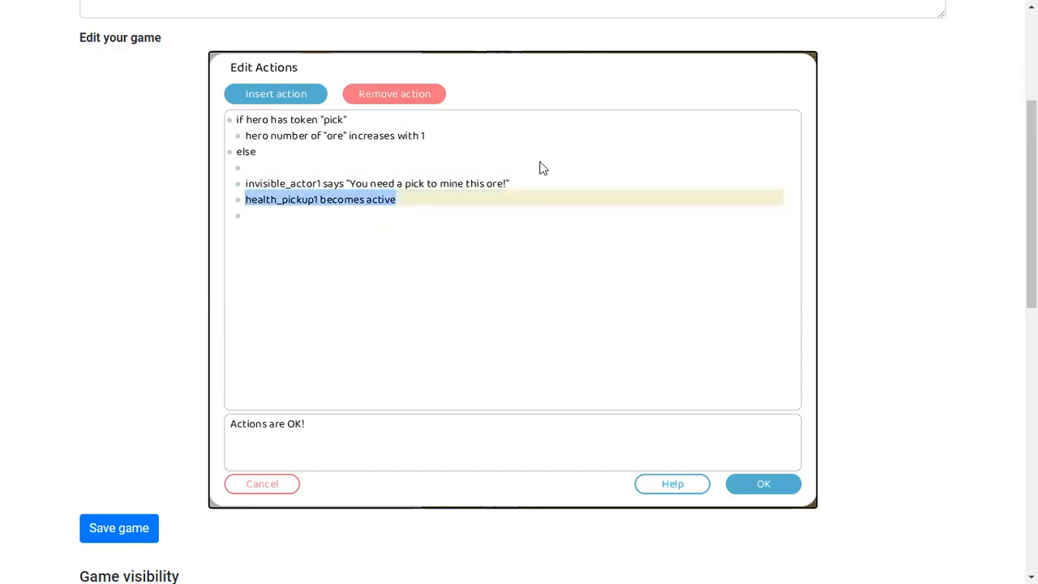
left_click_drag(549, 183, 236, 190)
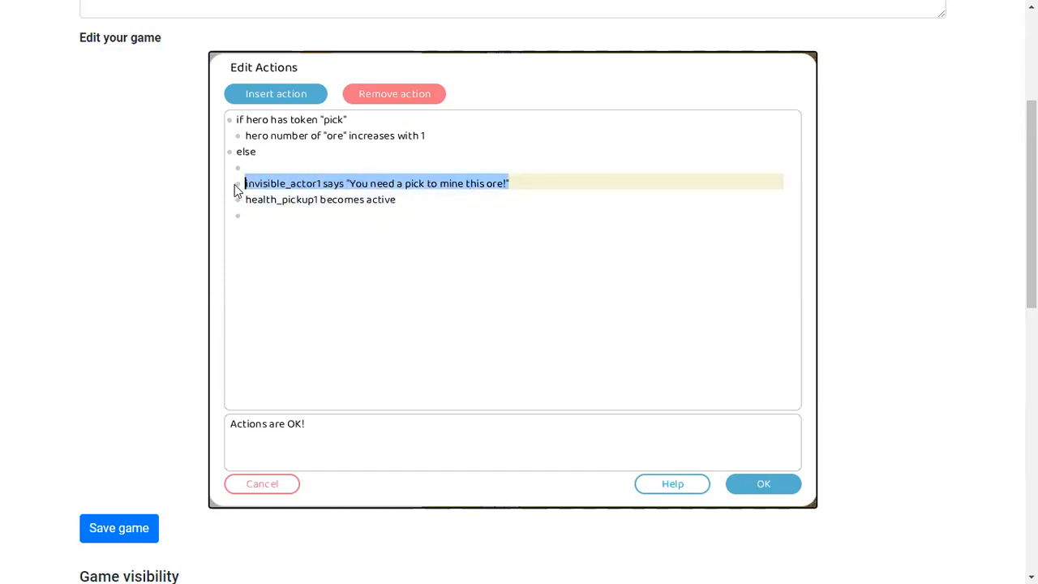
key("BackSpace")
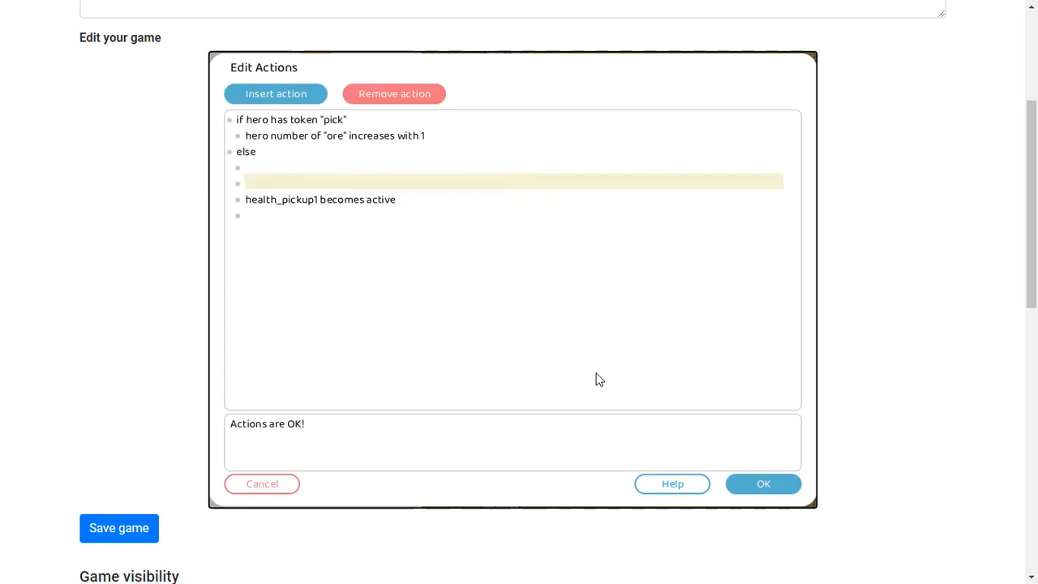
left_click(762, 483)
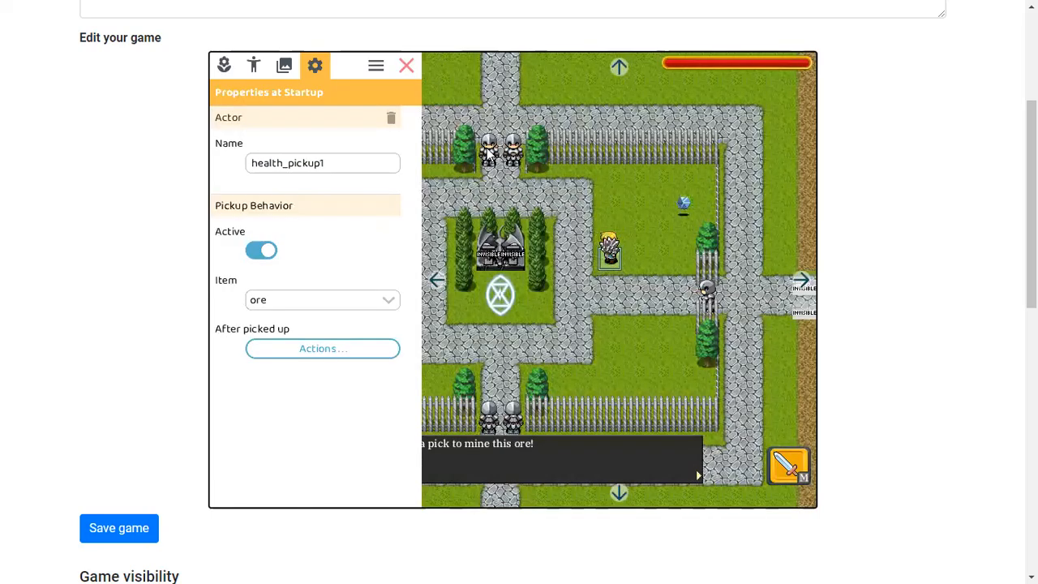
Step: Playtest the pickup without its message by dismissing the dialogue and walking the hero around the ore
left_click(408, 67)
key("space")
key("Right")
key("Left")
key("Right")
key("Down")
Step: Review the remaining actions that run after health_pickup1 is picked up, and return to the game
left_click(222, 65)
left_click(301, 351)
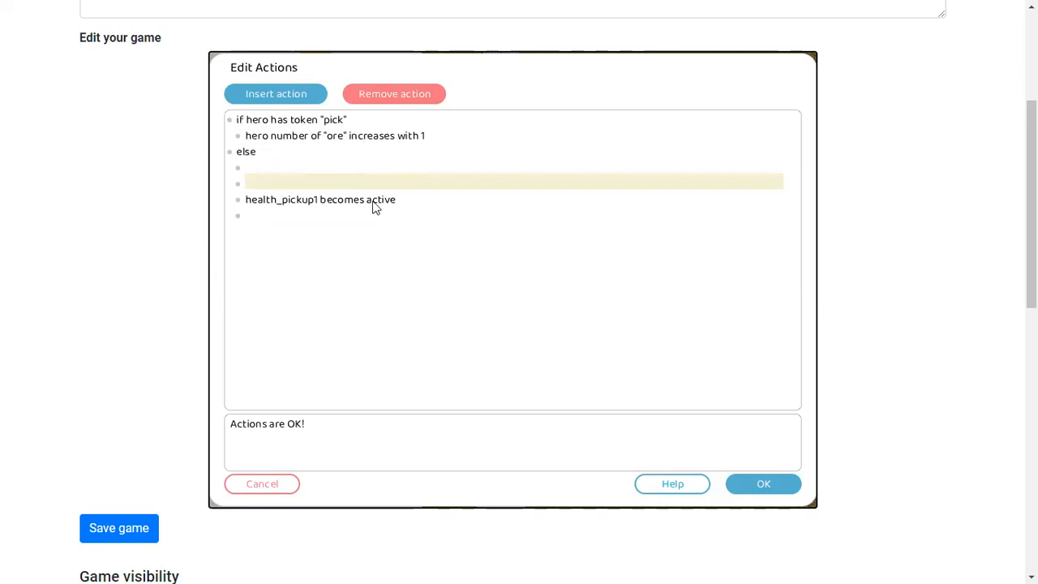
left_click(734, 484)
left_click(404, 61)
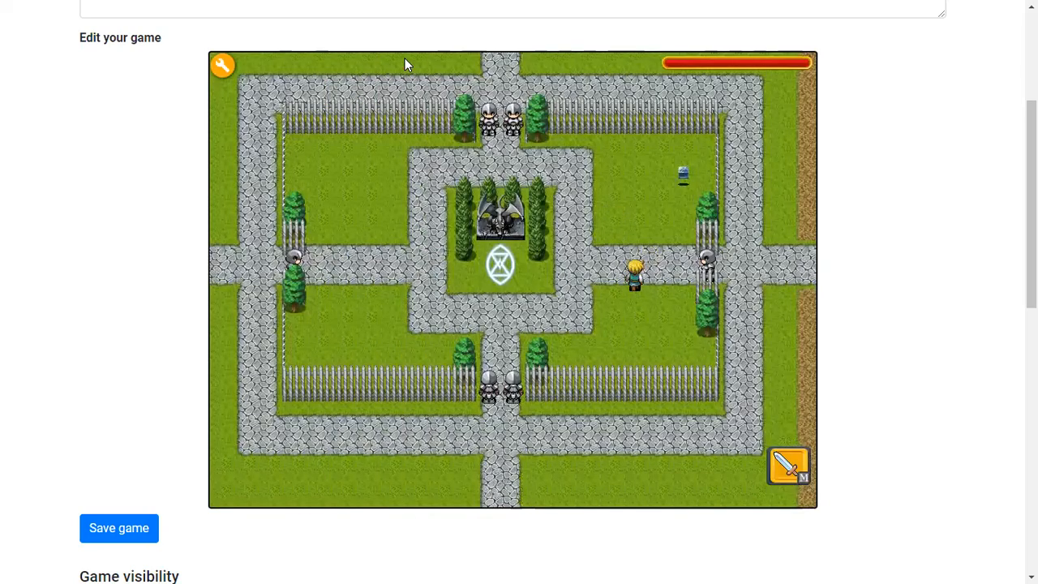
Step: Add an else-branch action to health_pickup1 making the statue's invisible actor say "You need a pickaxe to mine this!"
key("Up")
key("Left")
left_click(228, 70)
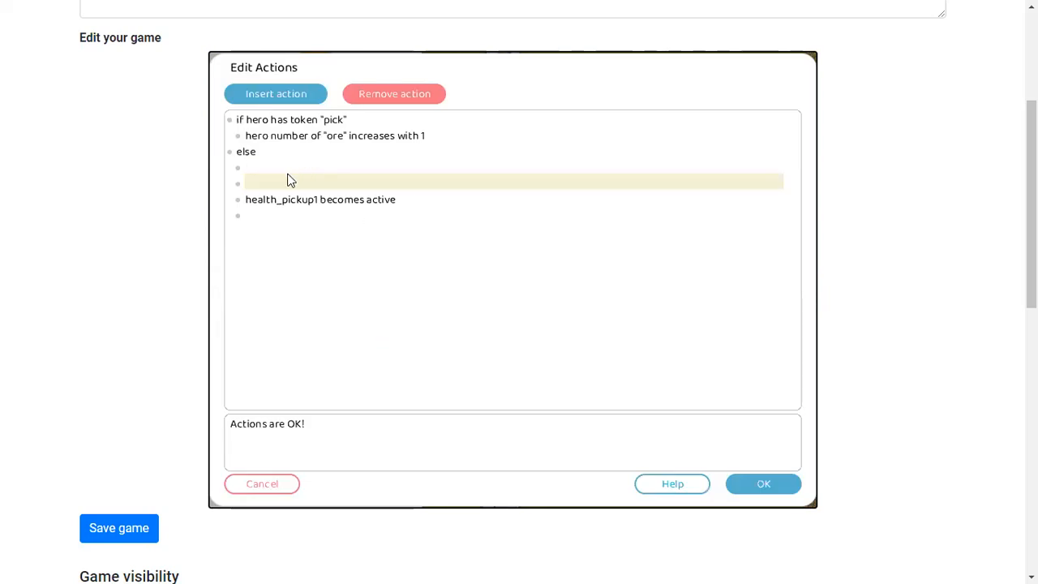
left_click(293, 95)
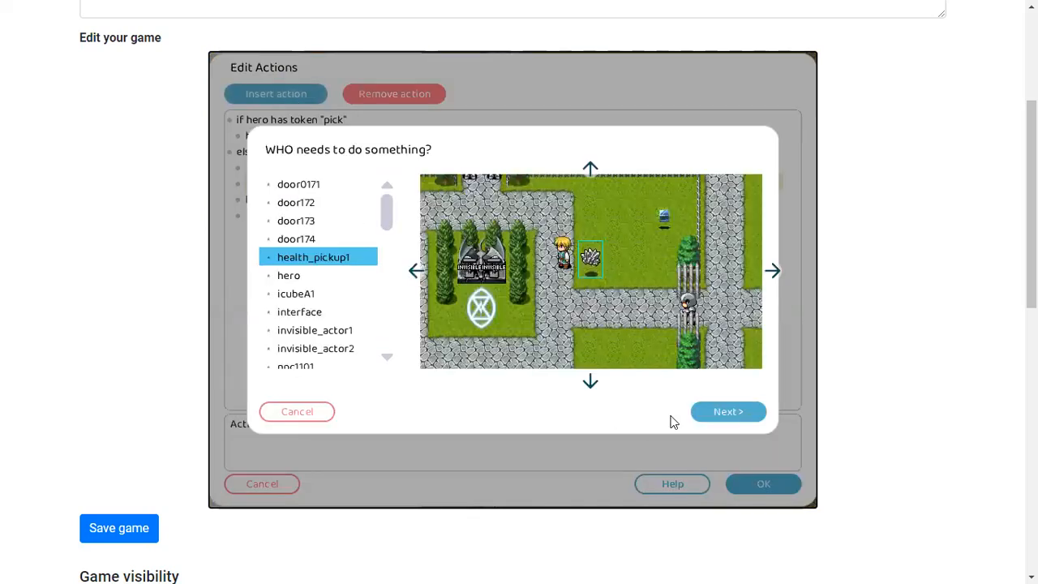
left_click(490, 277)
left_click(349, 182)
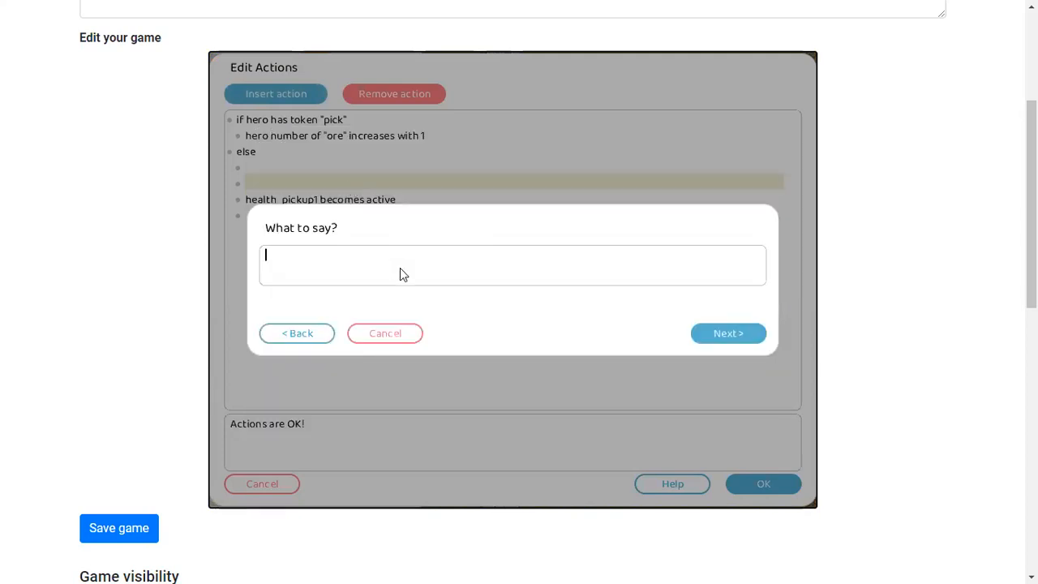
type("You need a pickaxe to mine this!")
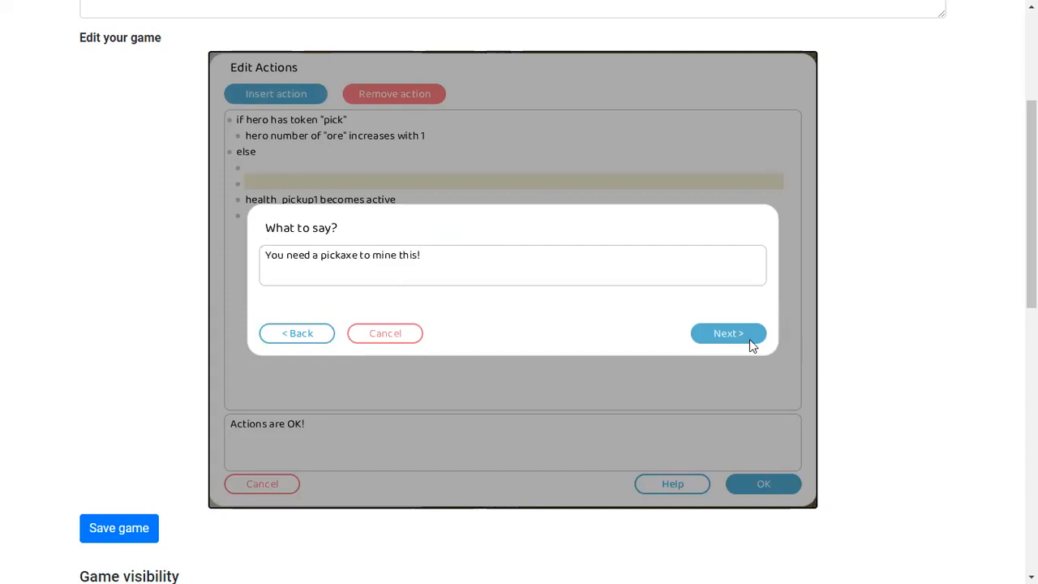
left_click(756, 341)
left_click(758, 485)
Step: Save the game and restart it
left_click(108, 542)
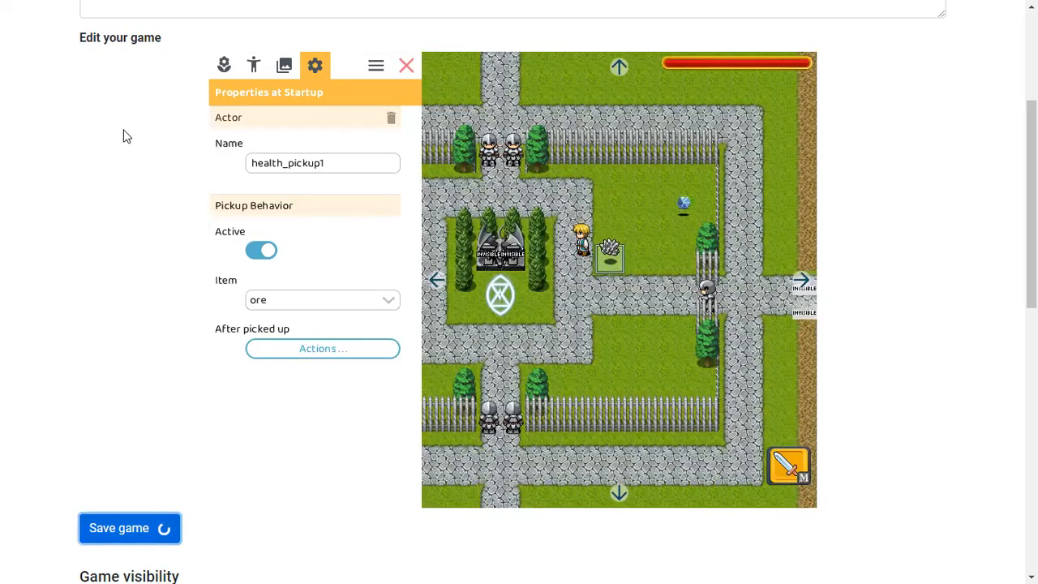
left_click(283, 67)
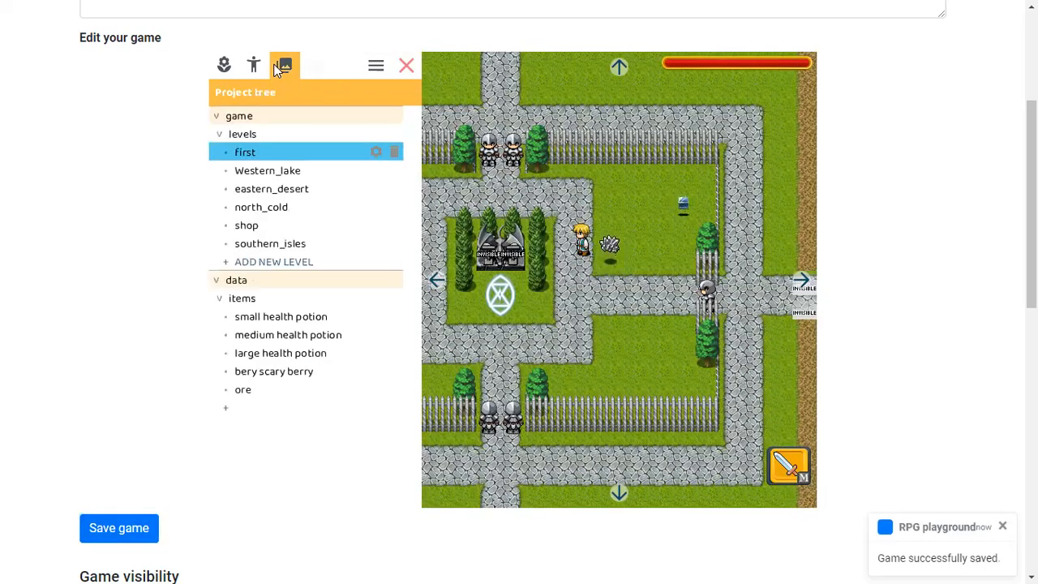
left_click(375, 69)
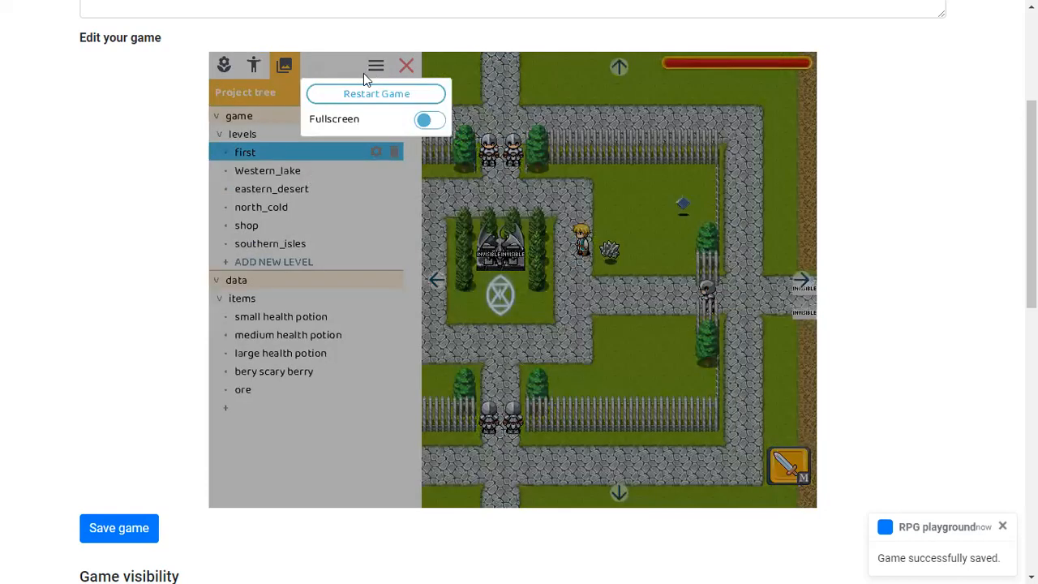
left_click(361, 96)
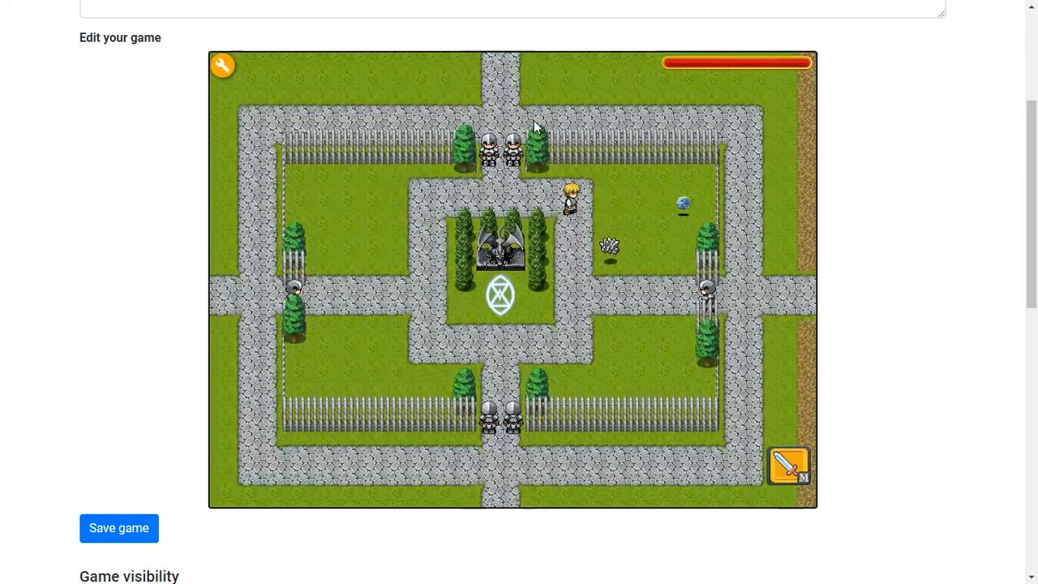
Step: Playtest the ore pickup by walking the hero onto it without a pickaxe and advancing its message repeatedly
key("space")
key("space")
key("space")
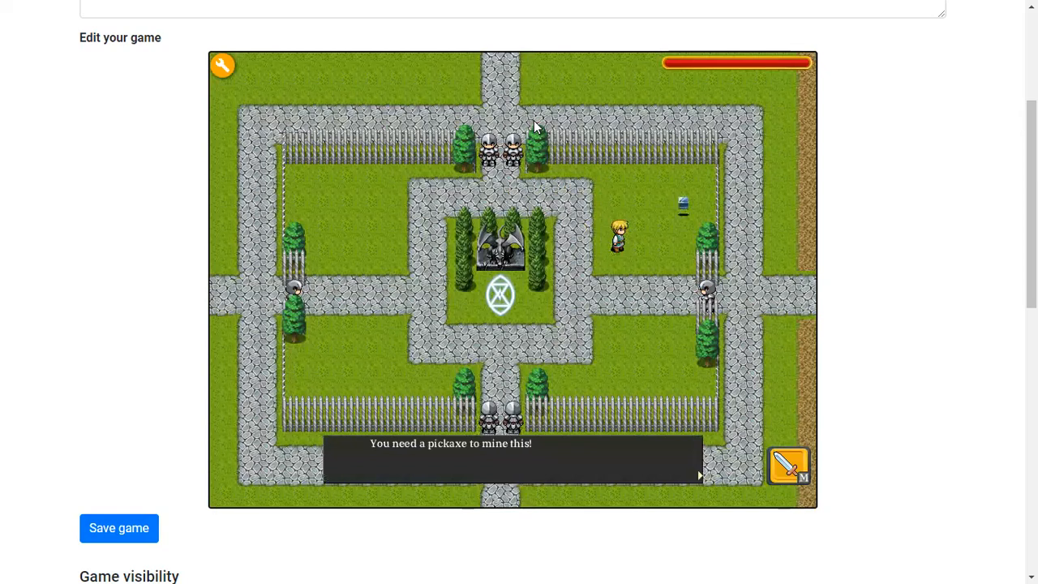
key("space")
left_click(507, 457)
left_click(503, 460)
left_click(503, 459)
left_click(503, 460)
left_click(503, 459)
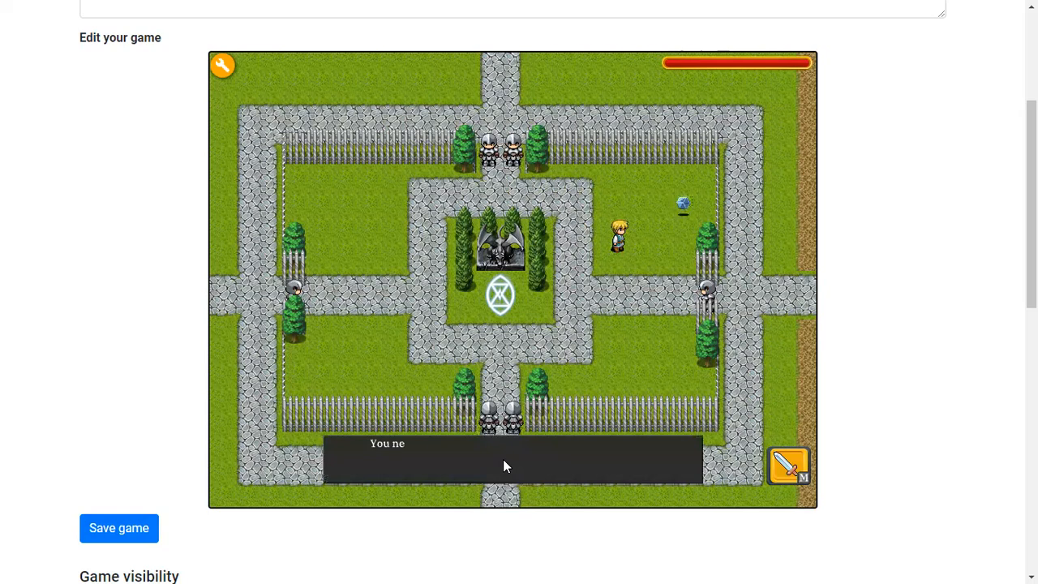
left_click(503, 460)
left_click(502, 454)
key("space")
key("space")
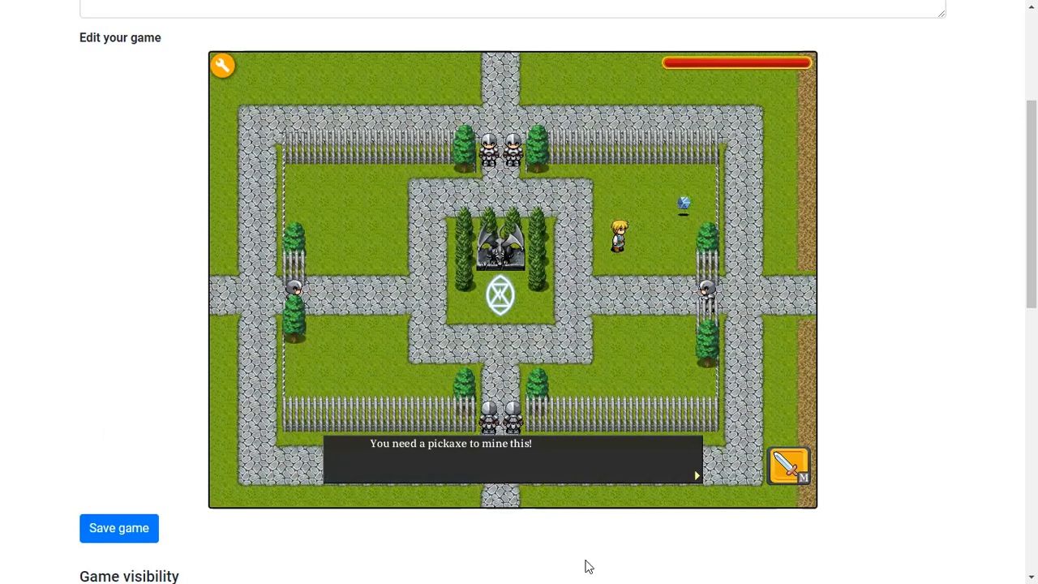
key("space")
key("space")
key("space")
key("space")
key("space")
key("space")
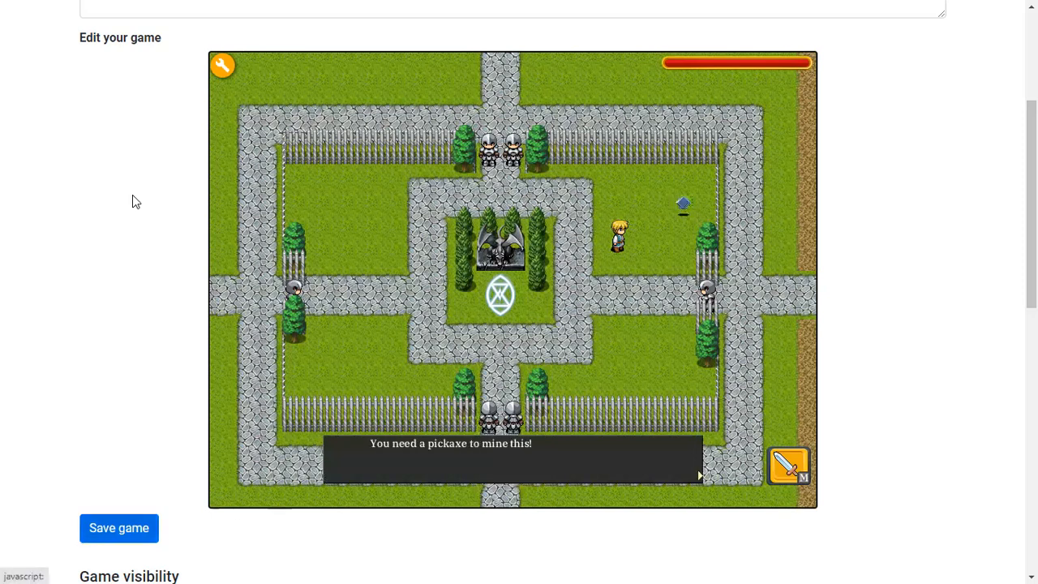
Step: Examine the ore pickup's properties and the icons available for the ore item
left_click(222, 67)
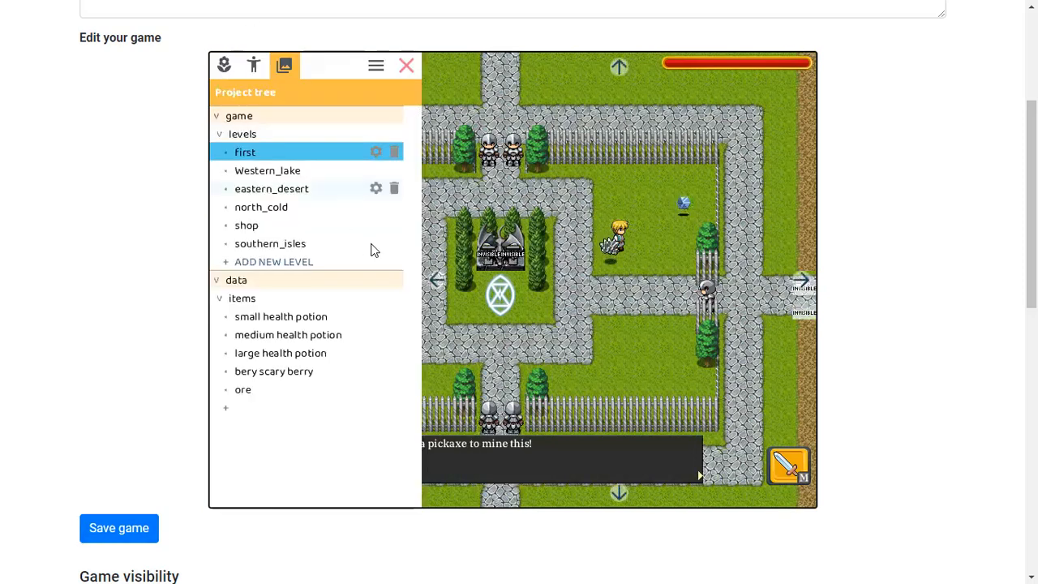
left_click(612, 253)
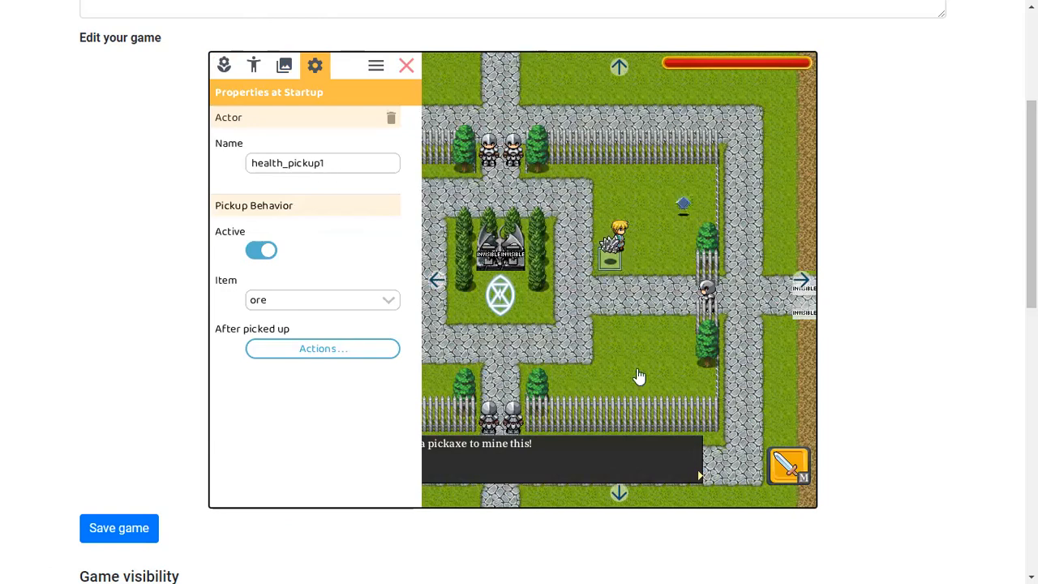
left_click(284, 65)
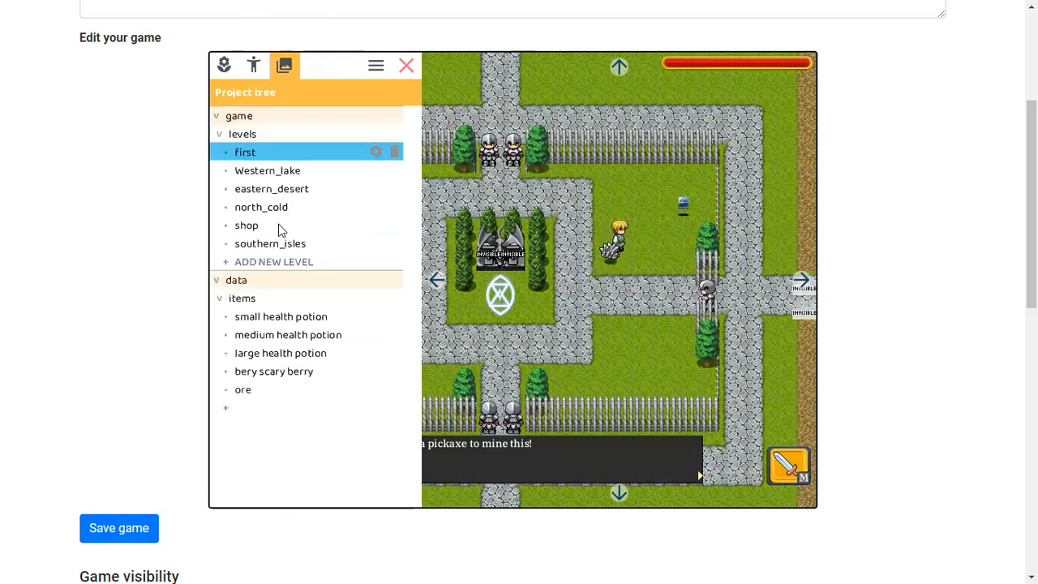
left_click(303, 386)
left_click(591, 170)
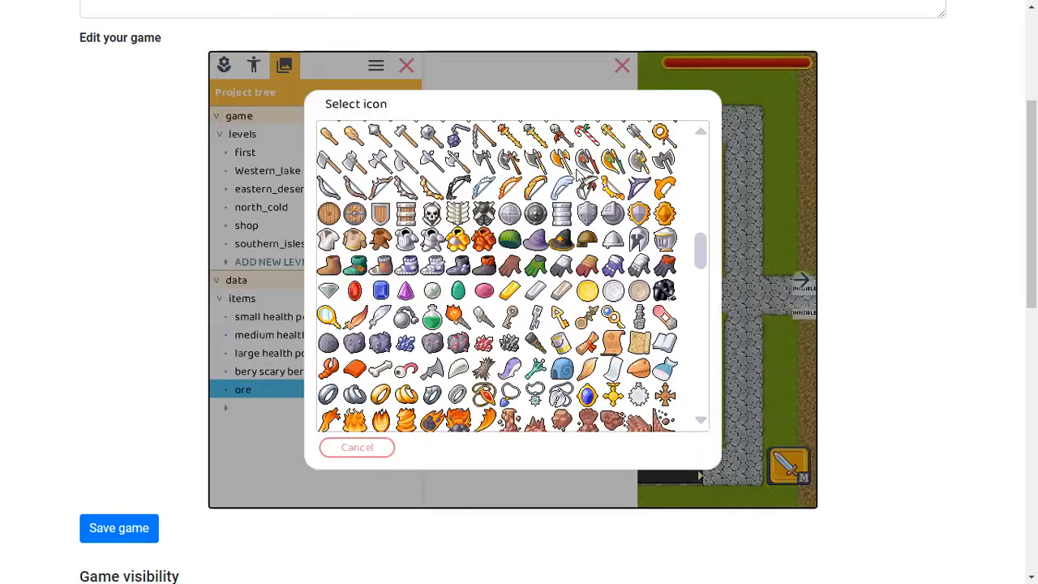
left_click(364, 446)
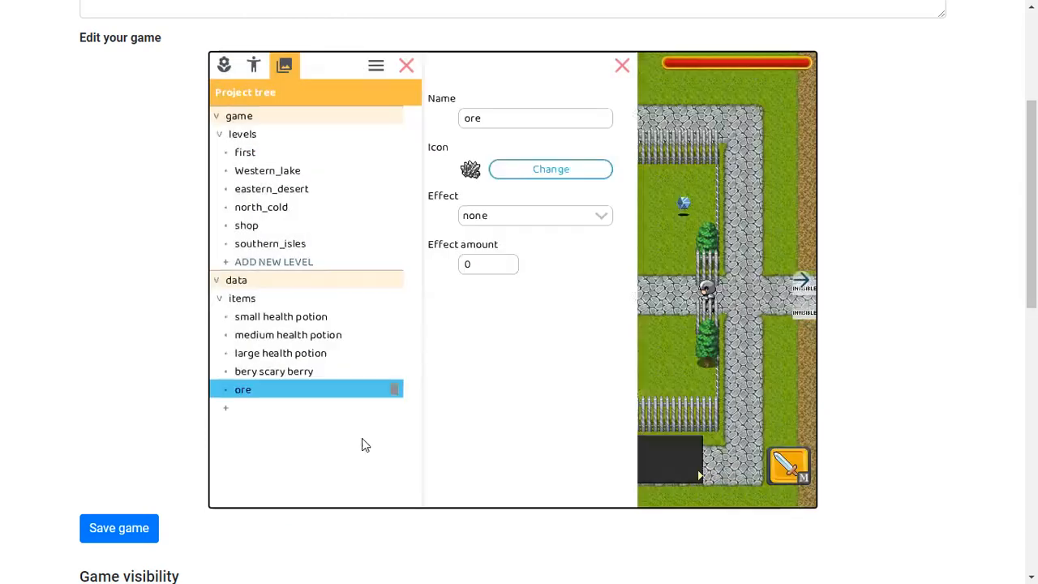
left_click(407, 66)
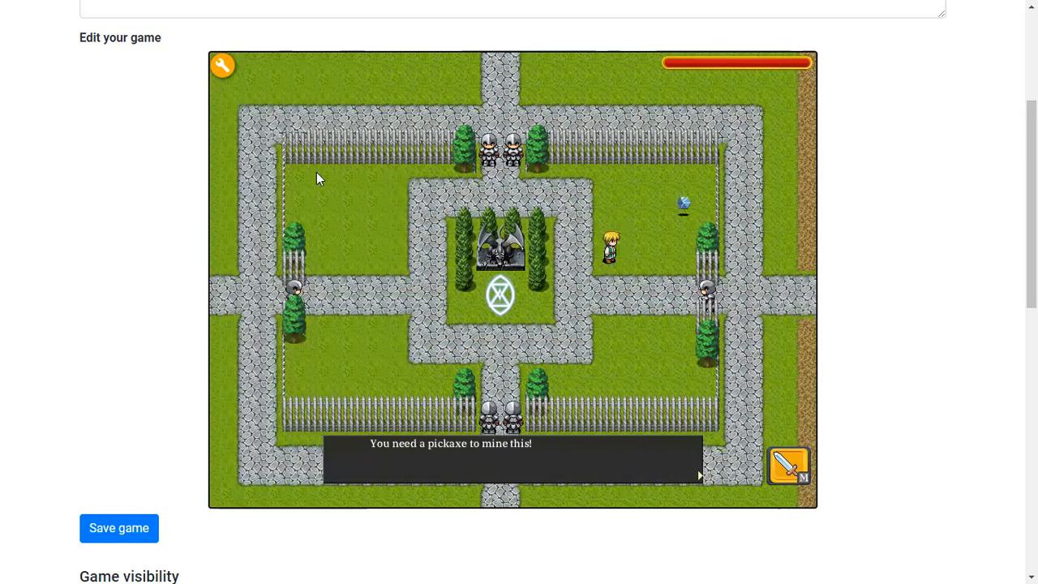
Step: Select the ore pickup in the editor, resume the game, dismiss its message and walk the hero off the ore
left_click(224, 67)
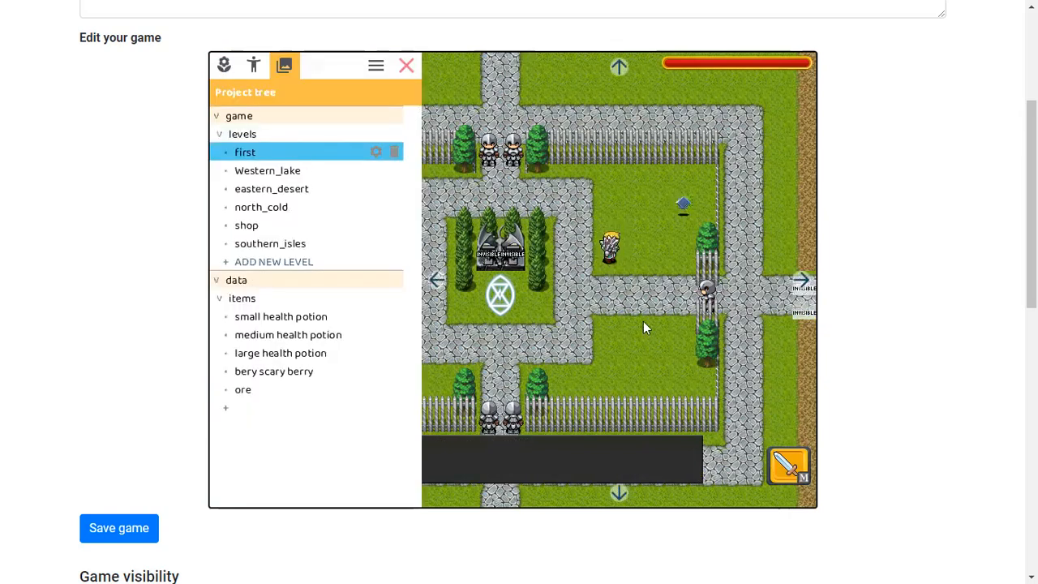
left_click(611, 257)
left_click(406, 65)
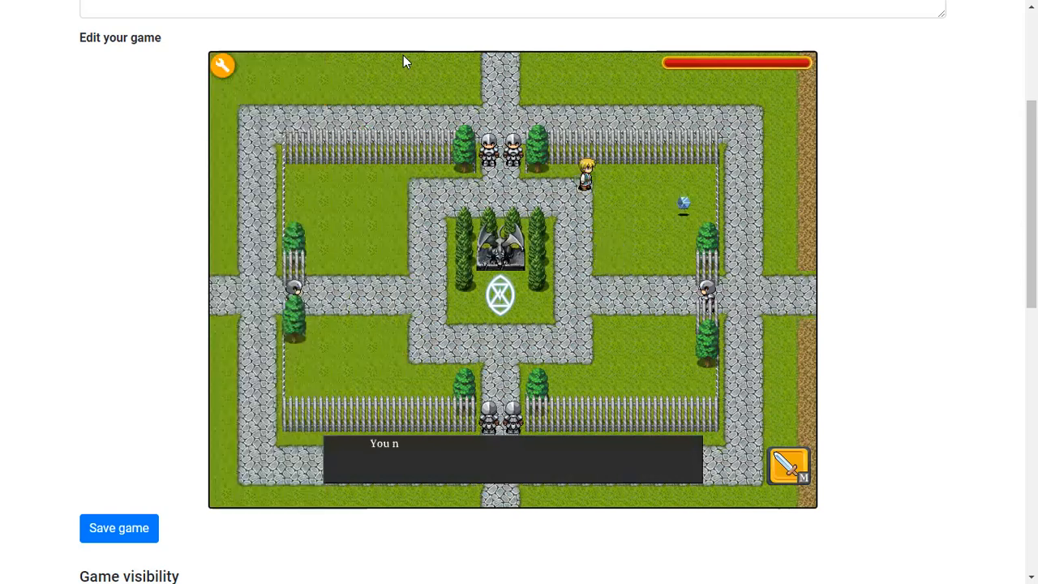
key("space")
key("Left")
key("Down")
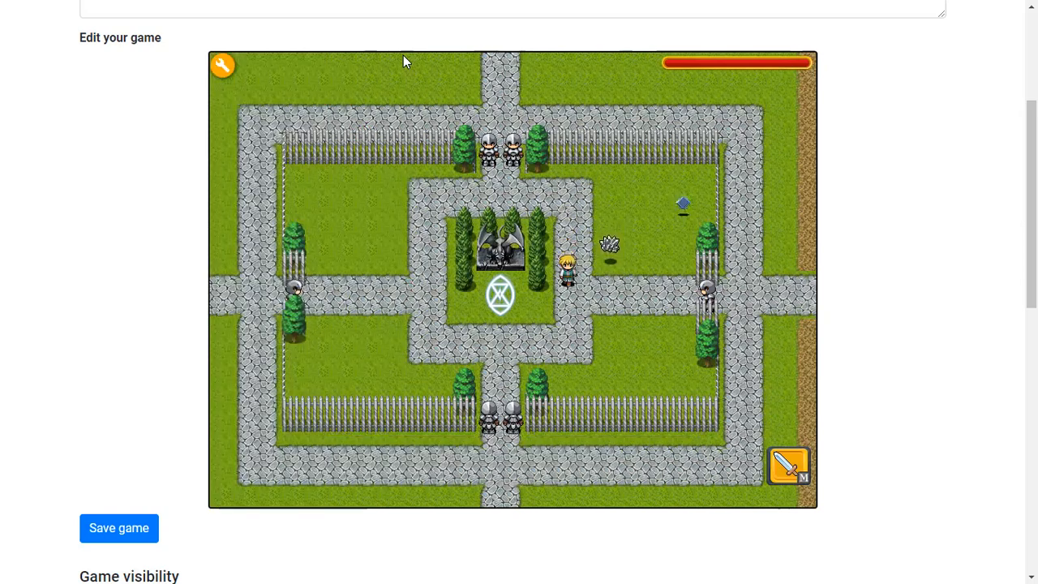
key("Right")
Step: Place an invisible actor from the objects collection on top of the ore and return to the game
left_click(222, 65)
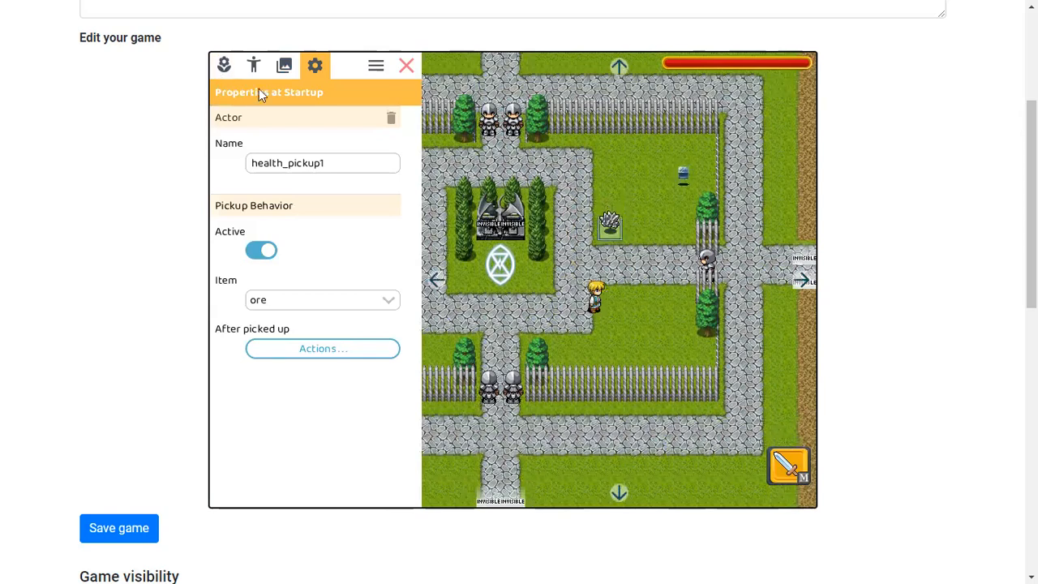
left_click(253, 64)
left_click(269, 275)
left_click(610, 241)
left_click(407, 65)
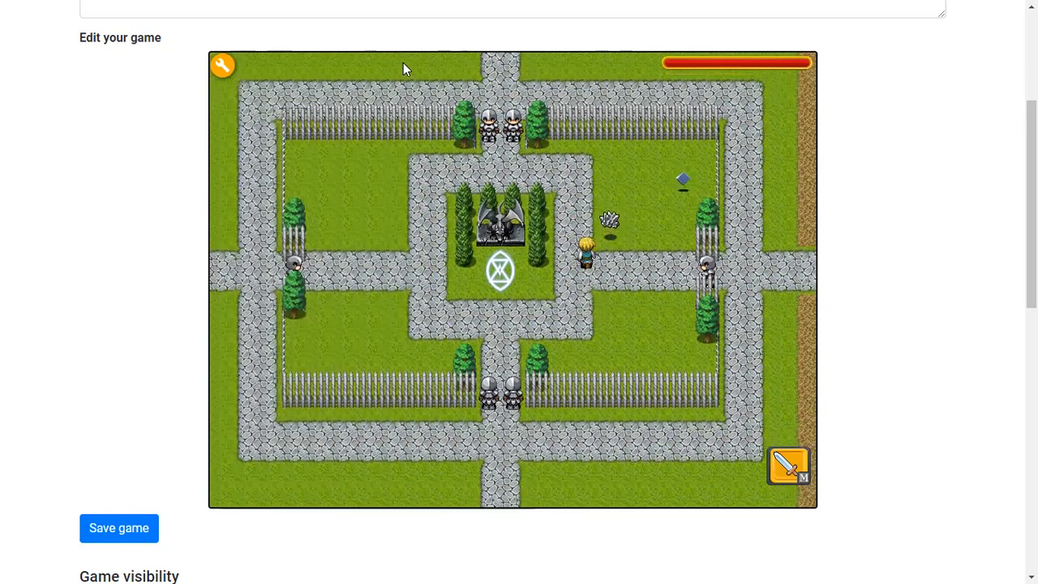
Step: Playtest the invisible actor by walking the hero around the ore and talking to it, and reopen the editor
key("Up")
key("Up")
key("Right")
key("Down")
key("Left")
key("Down")
key("Left")
key("Up")
key("space")
key("space")
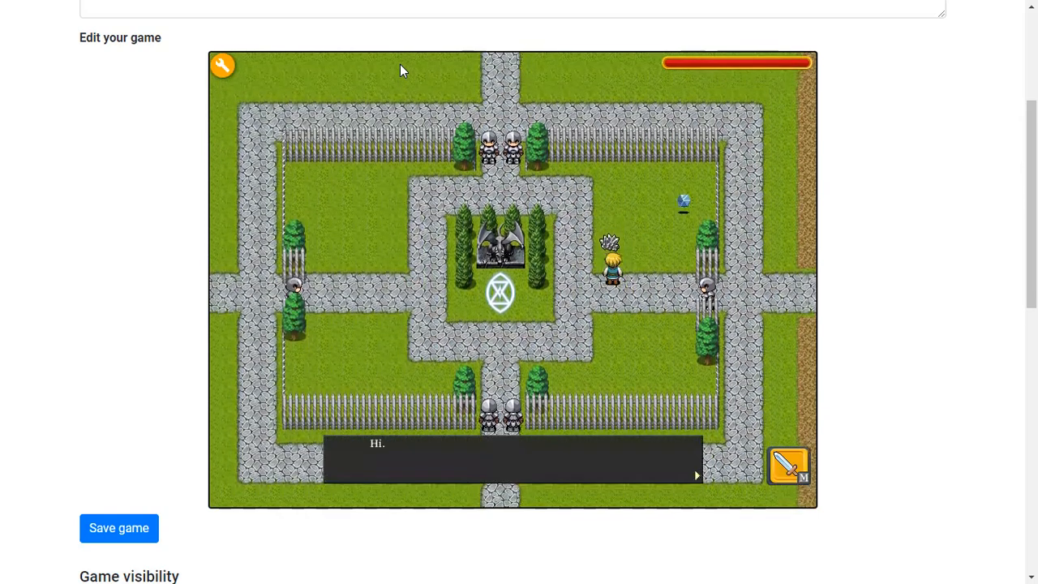
key("space")
key("Down")
left_click(223, 65)
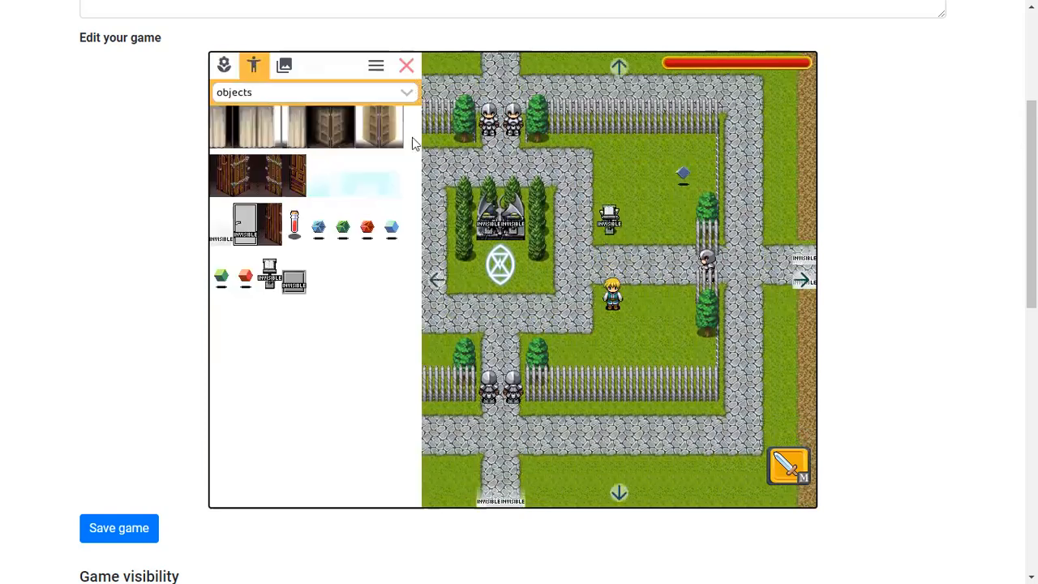
Step: Move the invisible actor off the ore onto the grass beside it and select the ore pickup
left_click(614, 227)
left_click_drag(614, 227, 641, 228)
left_click(610, 228)
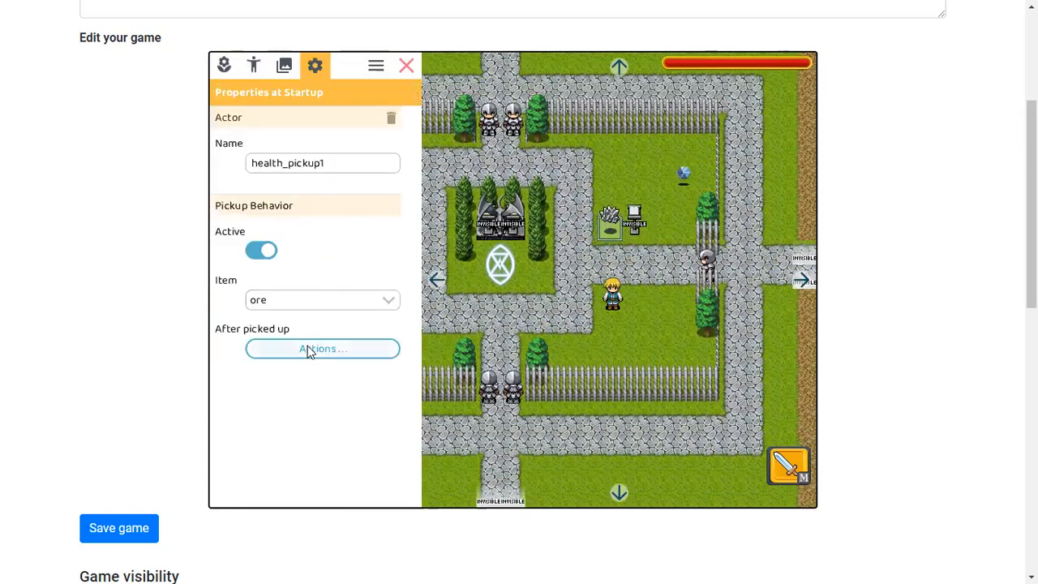
Step: Review the ore pickup's after-pickup actions and close them without changes
left_click(308, 349)
mouse_move(327, 197)
left_mouse_down()
mouse_move(233, 120)
mouse_move(239, 125)
left_mouse_up()
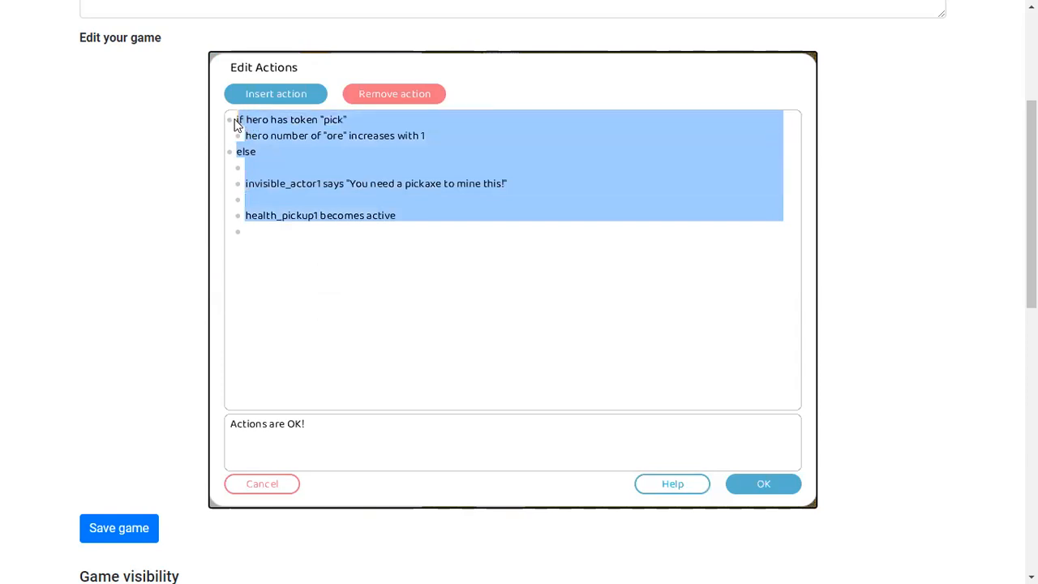
left_click_drag(409, 229, 232, 121)
left_click_drag(429, 220, 235, 126)
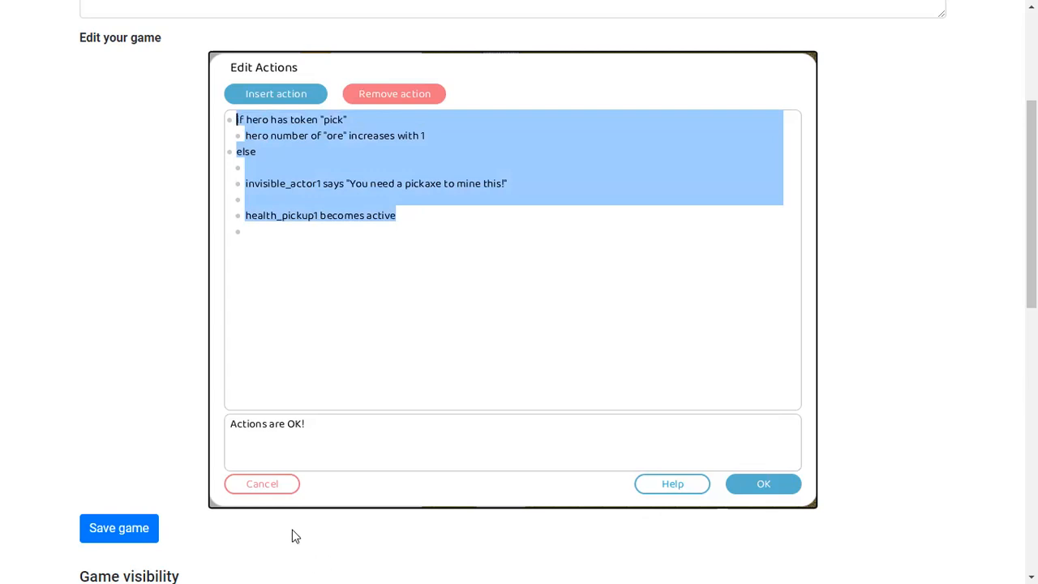
left_click(262, 484)
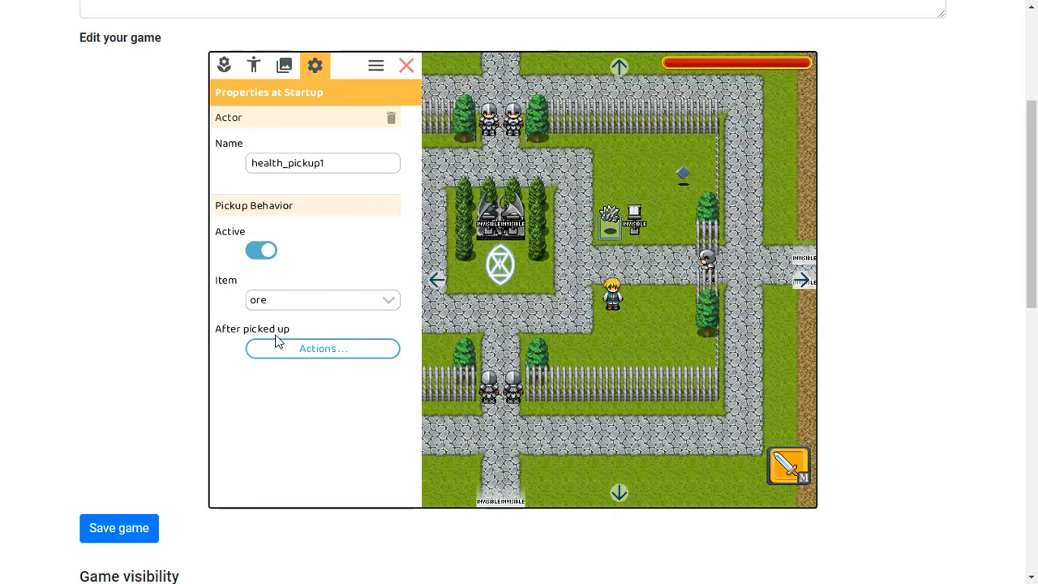
Step: Select the invisible actor on the dragon statue, return to the game, and walk the hero up to the statue to talk to it
left_click(507, 231)
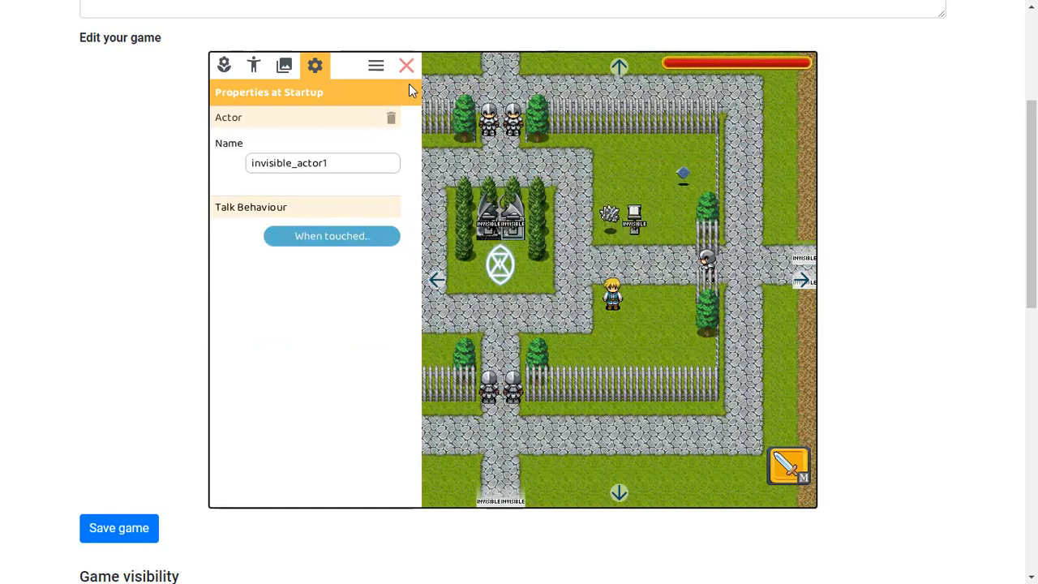
left_click(407, 61)
key("Left")
key("Up")
key("Down")
key("Up")
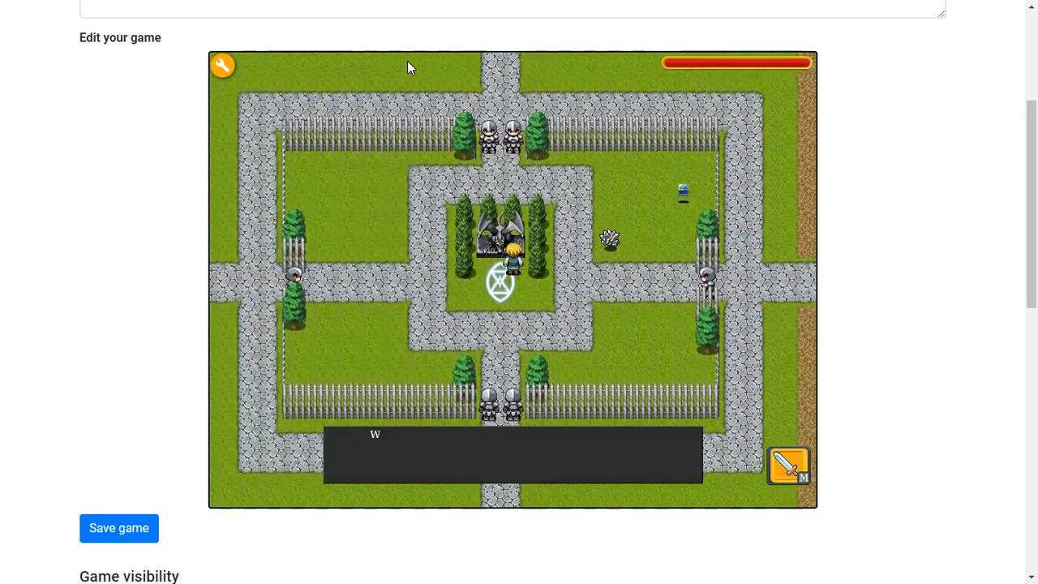
key("Return")
key("Return")
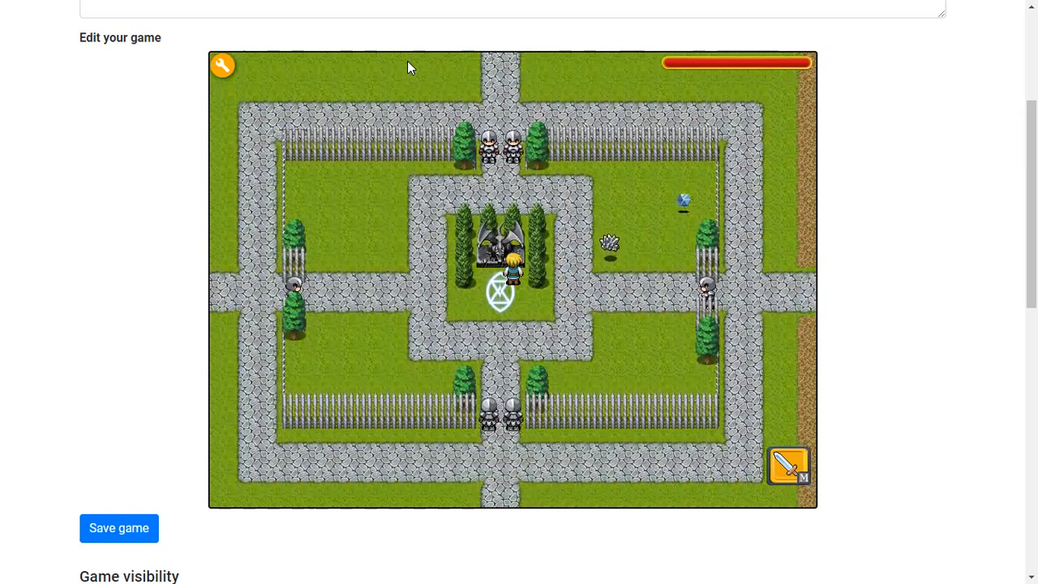
Step: Walk the hero from the statue back to the ore and reopen the editor
key("Down")
key("Right")
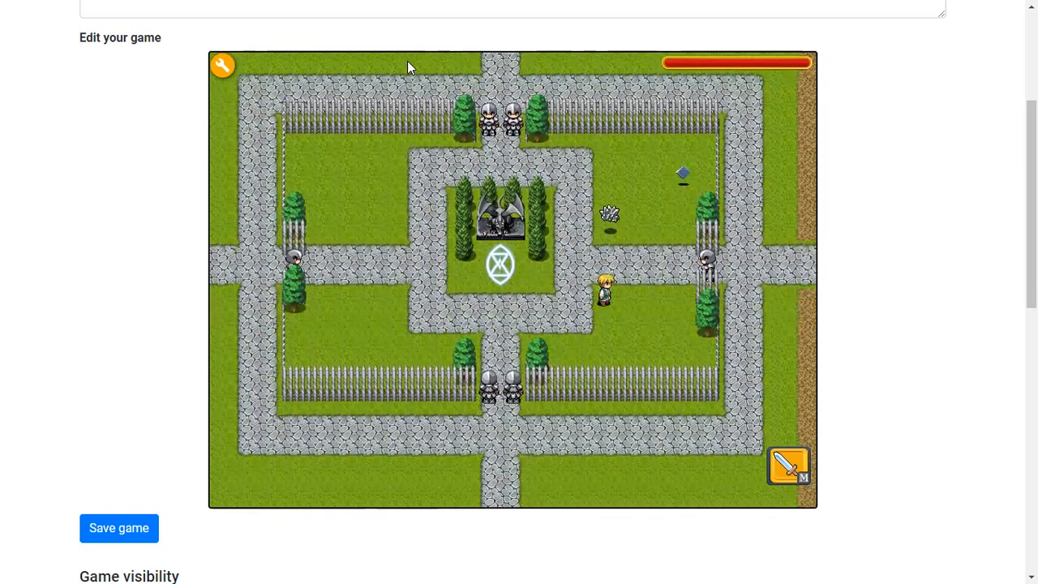
key("Up")
key("Right")
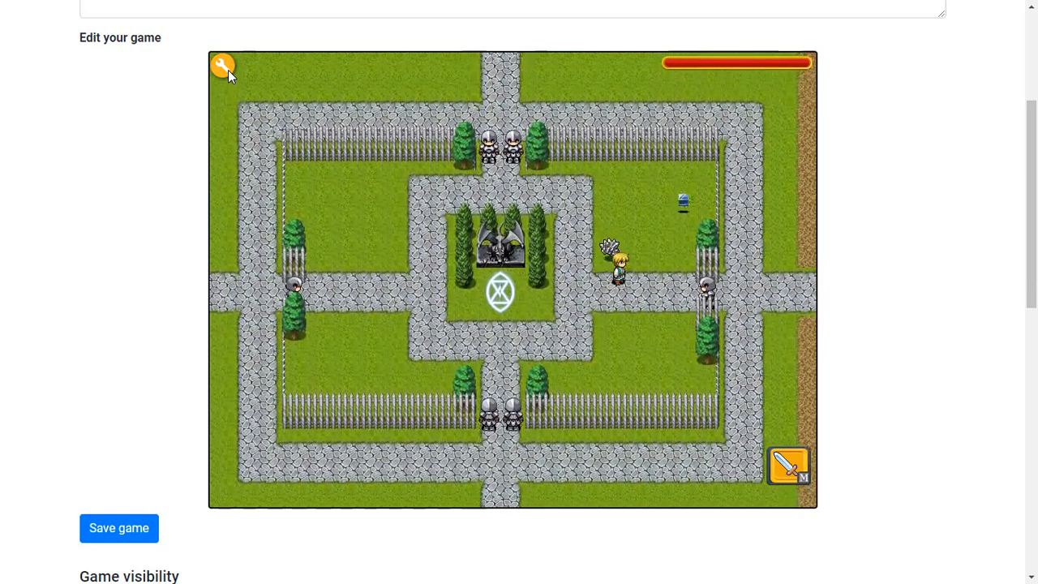
left_click(228, 70)
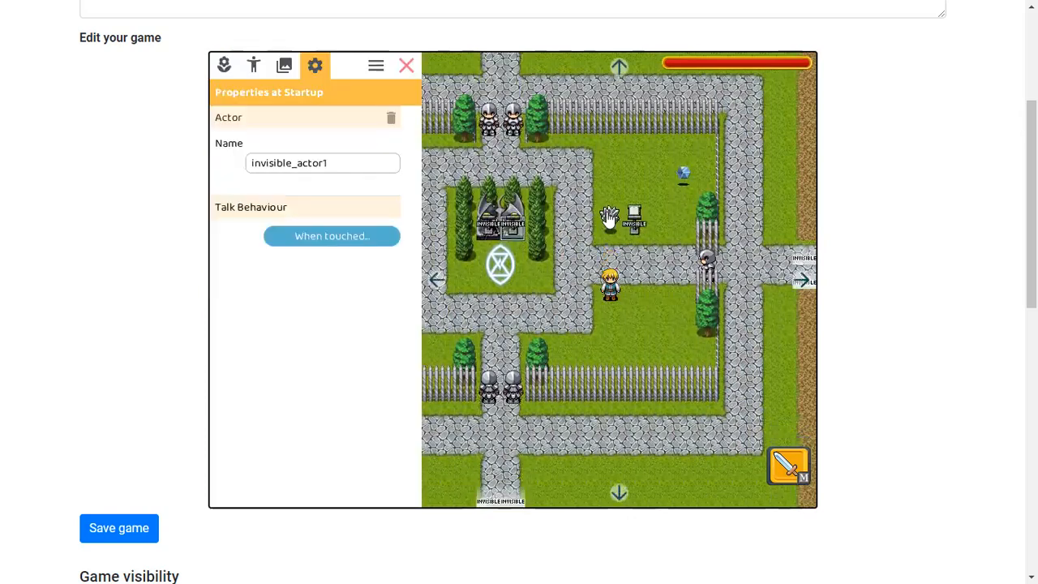
Step: Copy all of the ore pickup's after-pickup actions, delete them from the pickup and save the empty list
left_click(608, 217)
left_click(332, 349)
left_click_drag(408, 247, 239, 125)
key("ctrl+c")
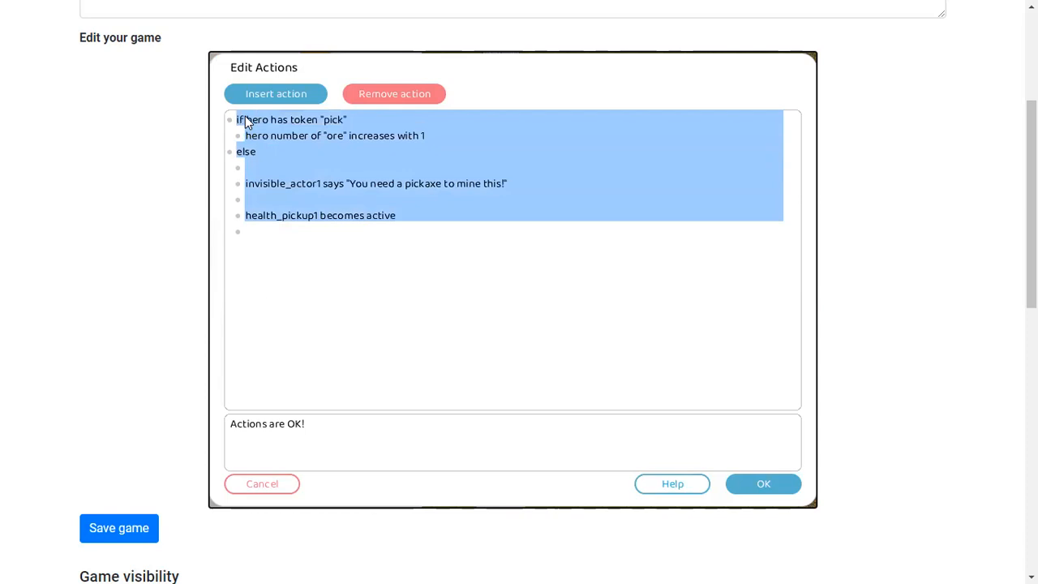
key("Delete")
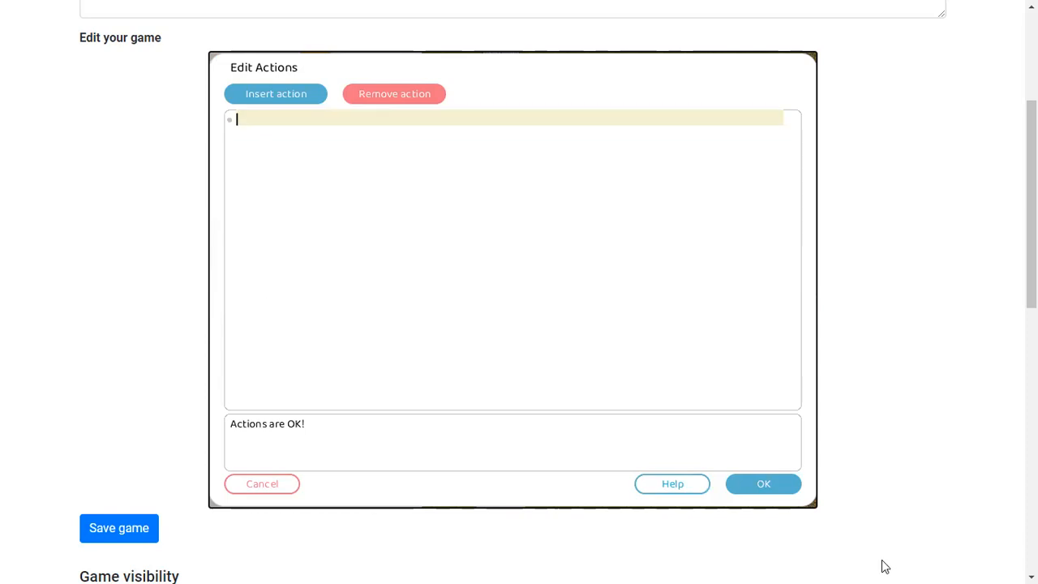
left_click(770, 482)
Step: Replace the default dialogue in the touch actions of the invisible actor beside the ore with the copied ore actions
left_click(546, 262)
left_click(382, 247)
left_click_drag(395, 265, 223, 123)
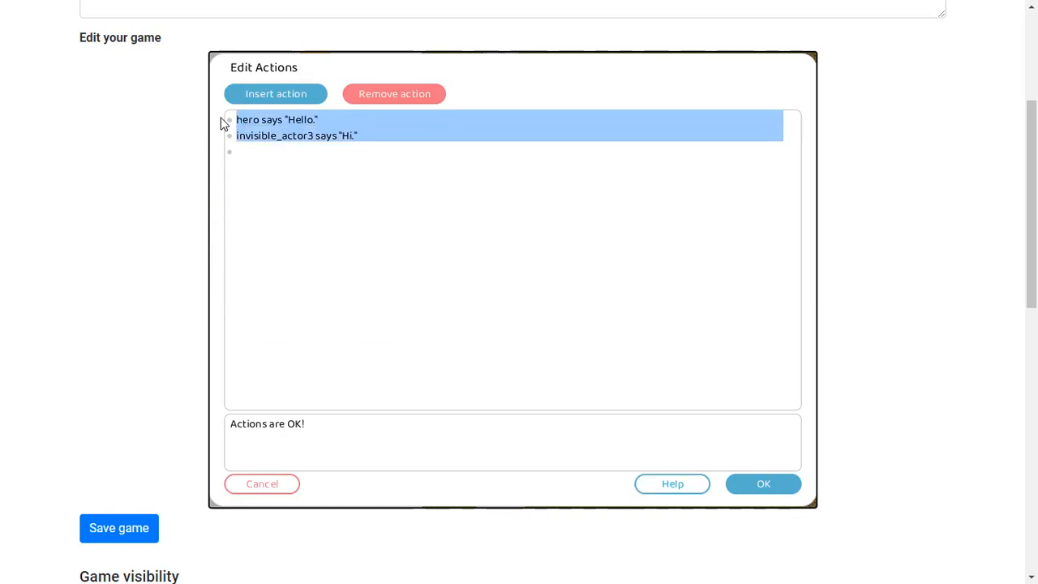
key("ctrl+v")
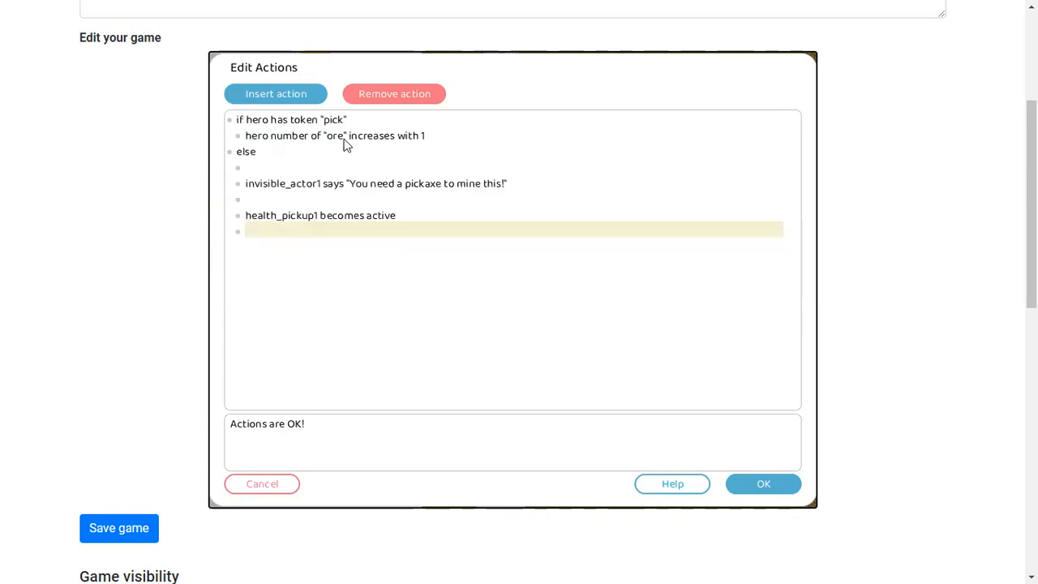
Step: Insert the action "health_pickup1 becomes inactive" below the line that increases the hero's ore by 1
left_click(516, 123)
left_click(486, 137)
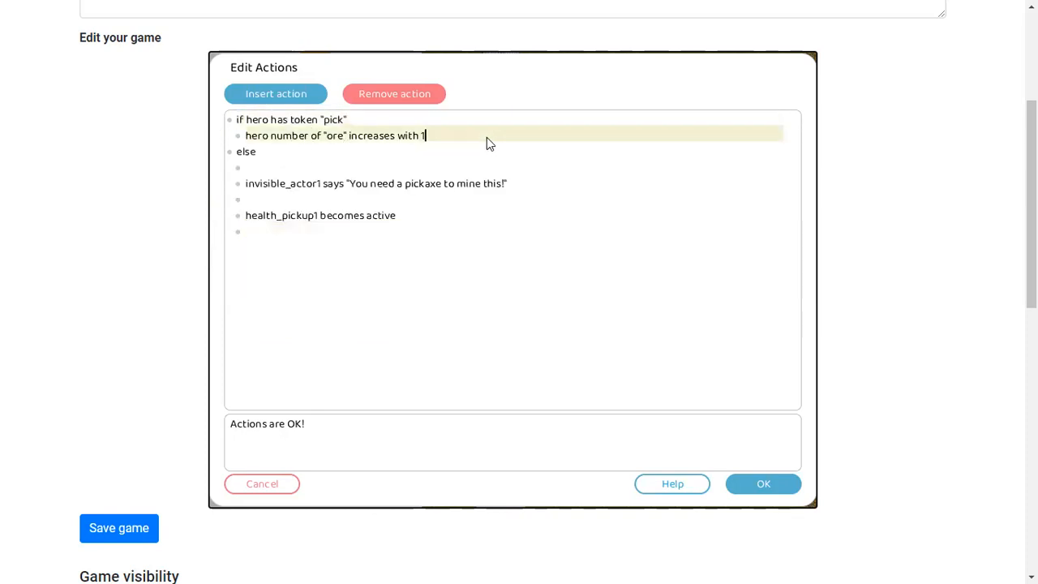
key("Return")
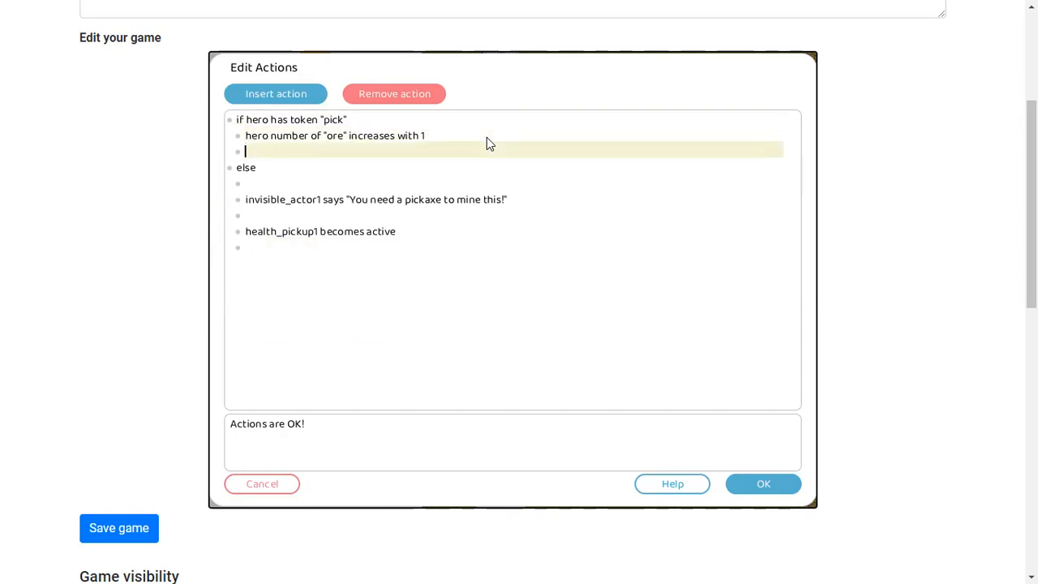
left_click(286, 96)
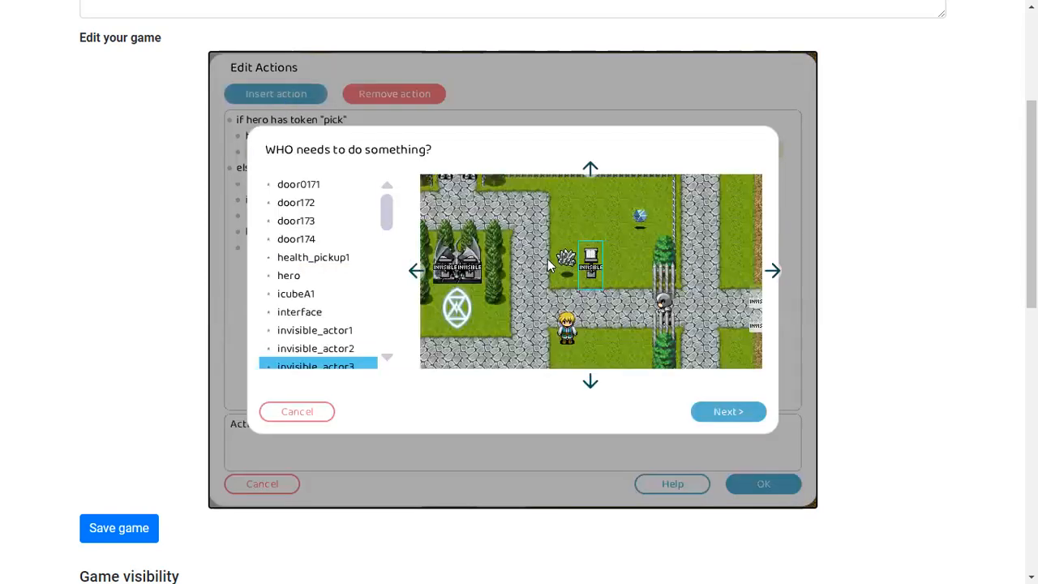
left_click(569, 266)
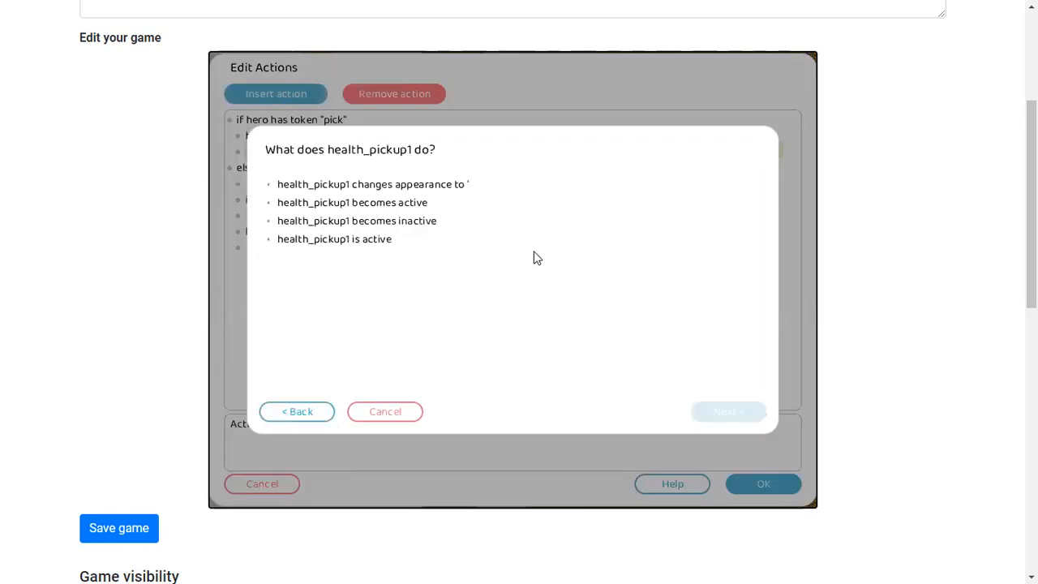
left_click(415, 221)
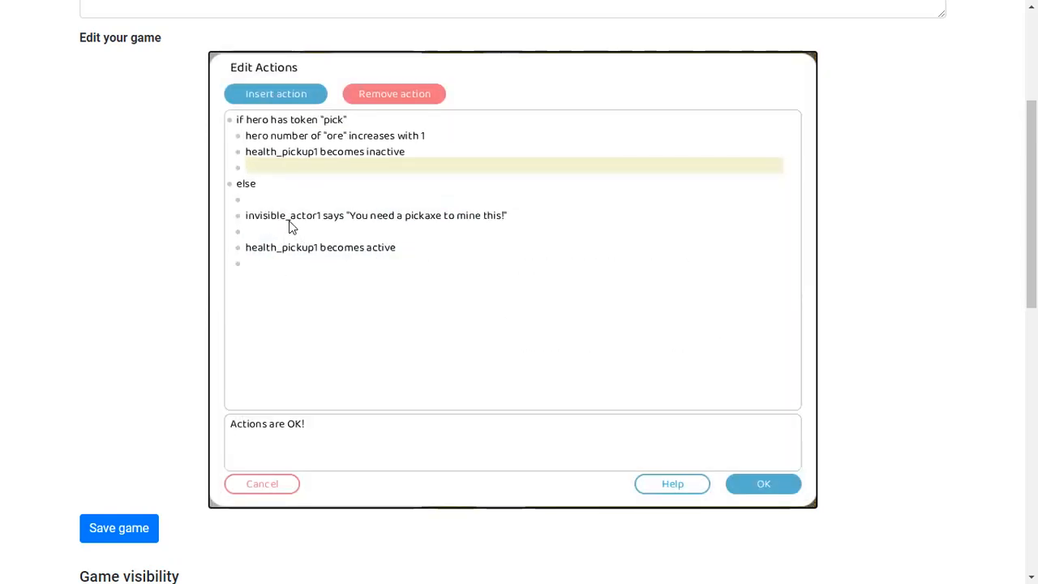
Step: Delete the "health_pickup1 becomes active" line from the else branch and save the actor's actions
left_click(243, 247)
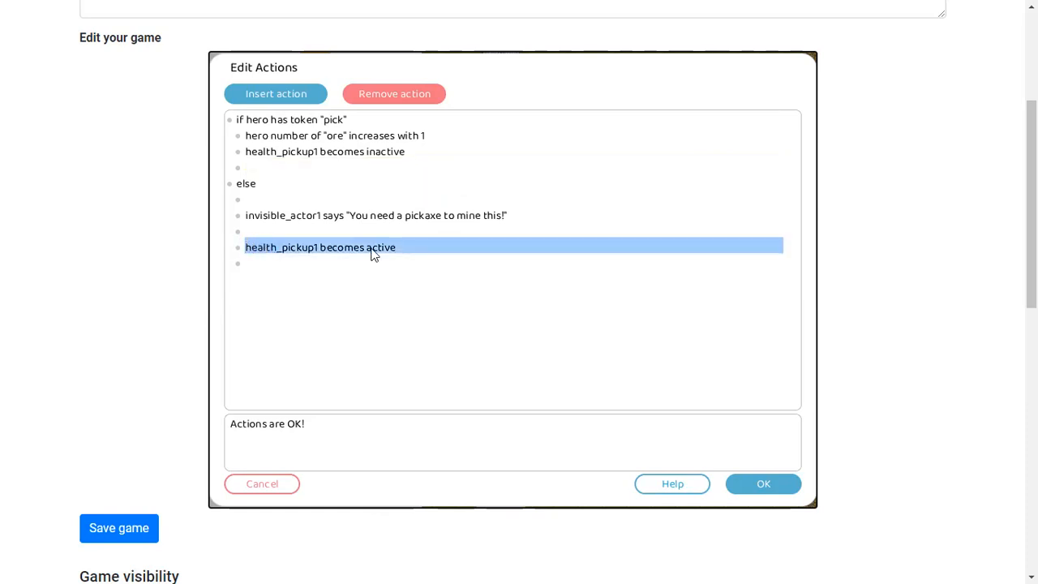
key("Delete")
left_click(758, 485)
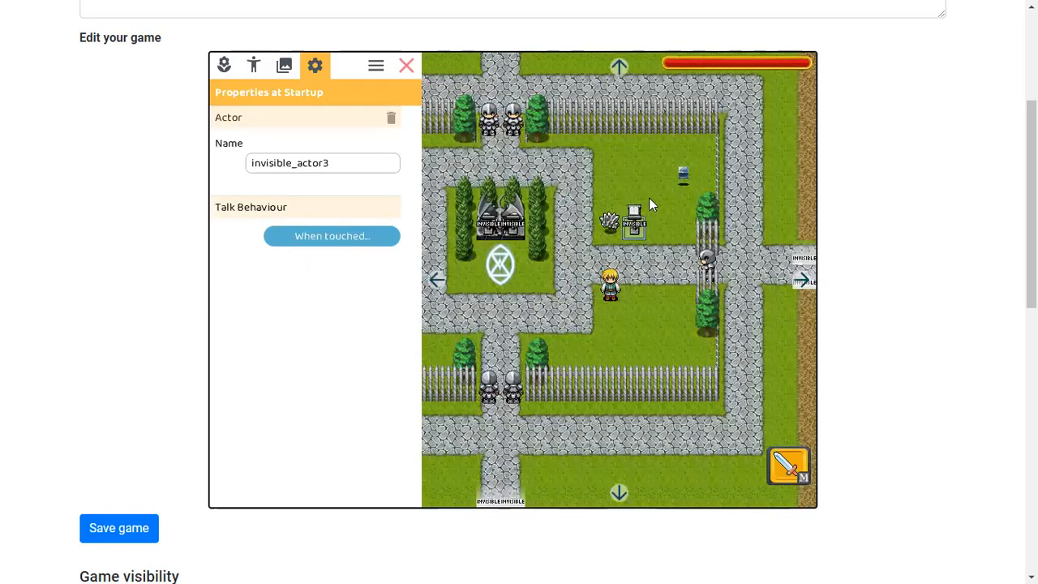
Step: Put the invisible actor back on top of the ore, playtest touching it with the hero, and reopen the editor
left_click(629, 189)
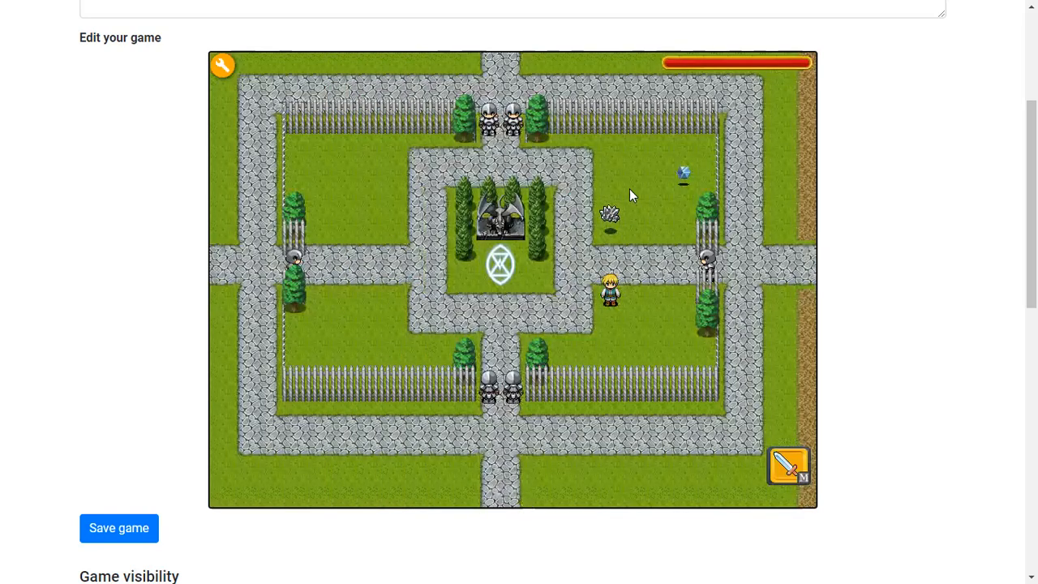
left_click(227, 67)
left_click(406, 66)
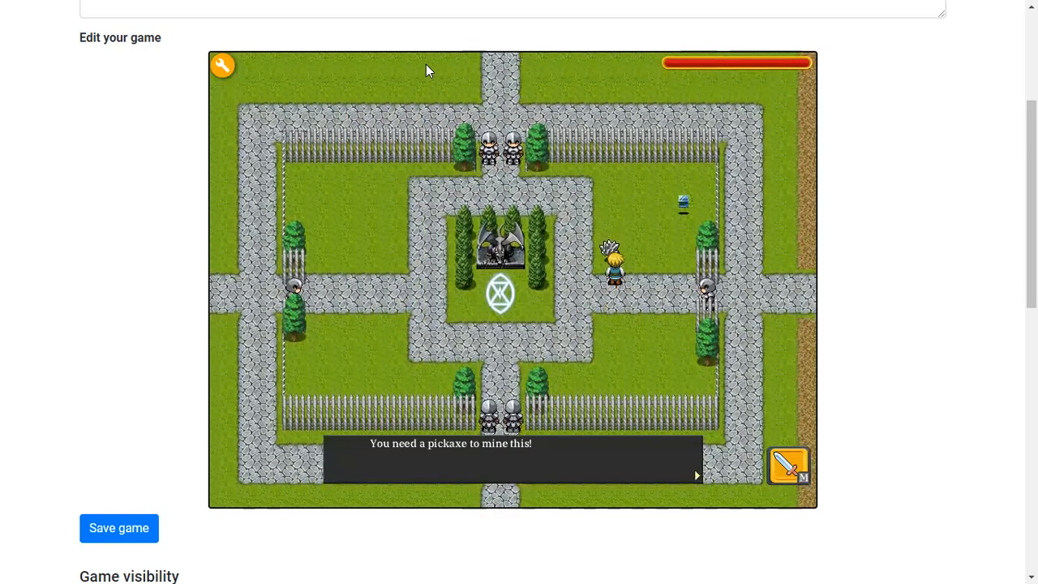
key("Down")
left_click(223, 68)
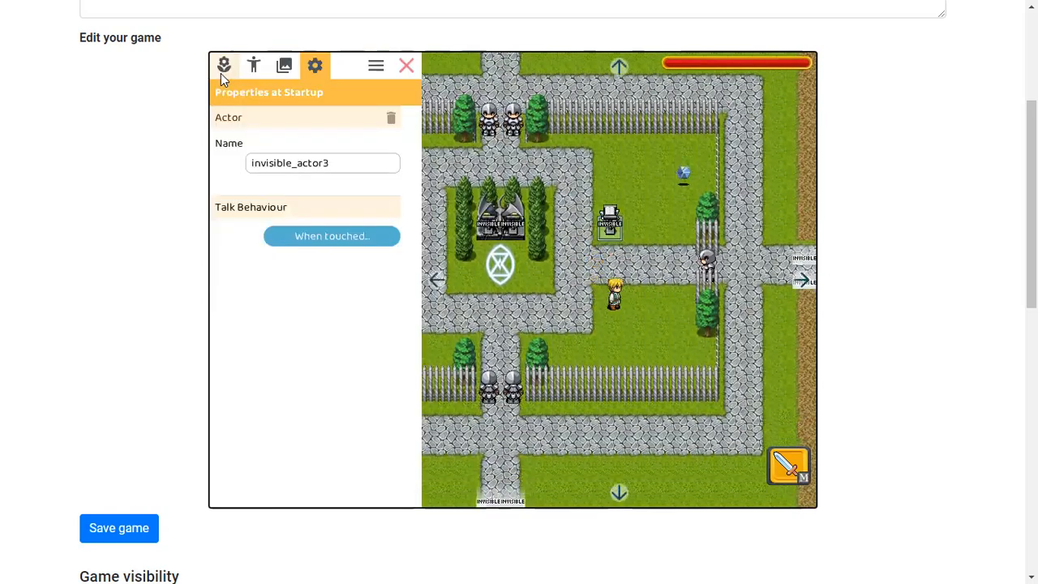
Step: Add a line to the blue orb's touch actions that gives the hero the token "pick"
left_click(683, 180)
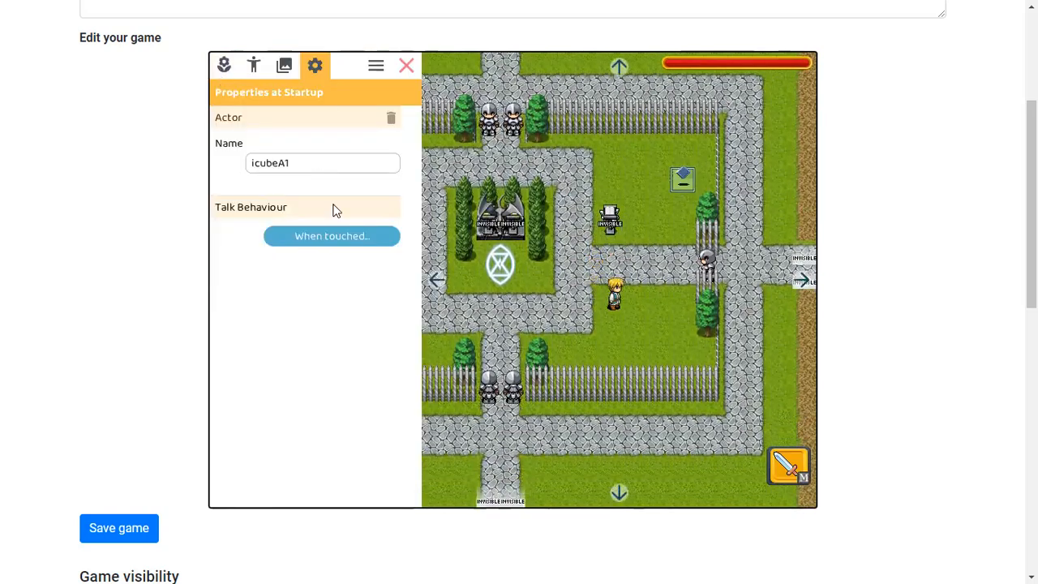
left_click(339, 229)
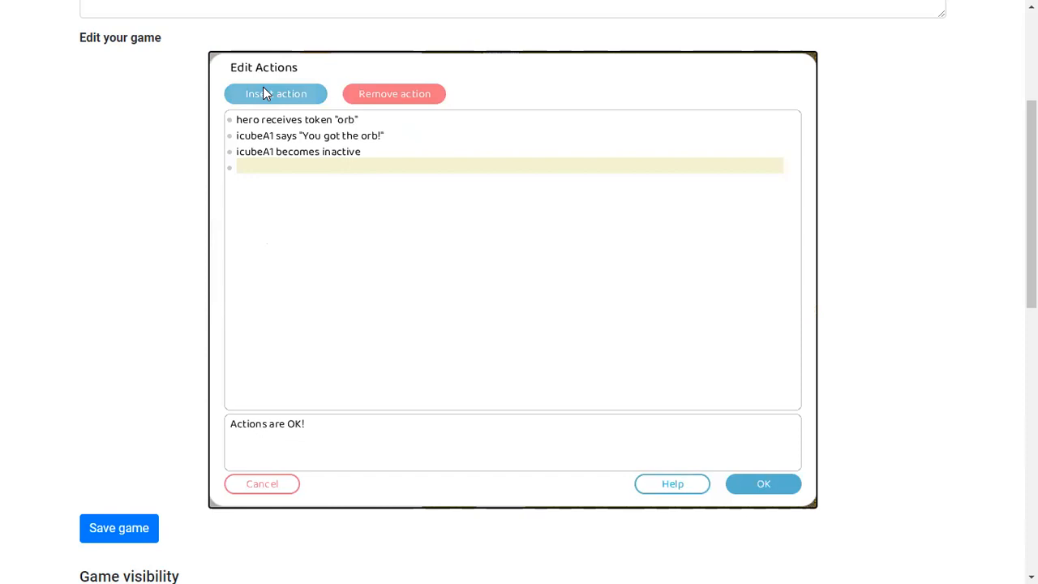
left_click(267, 169)
type("h")
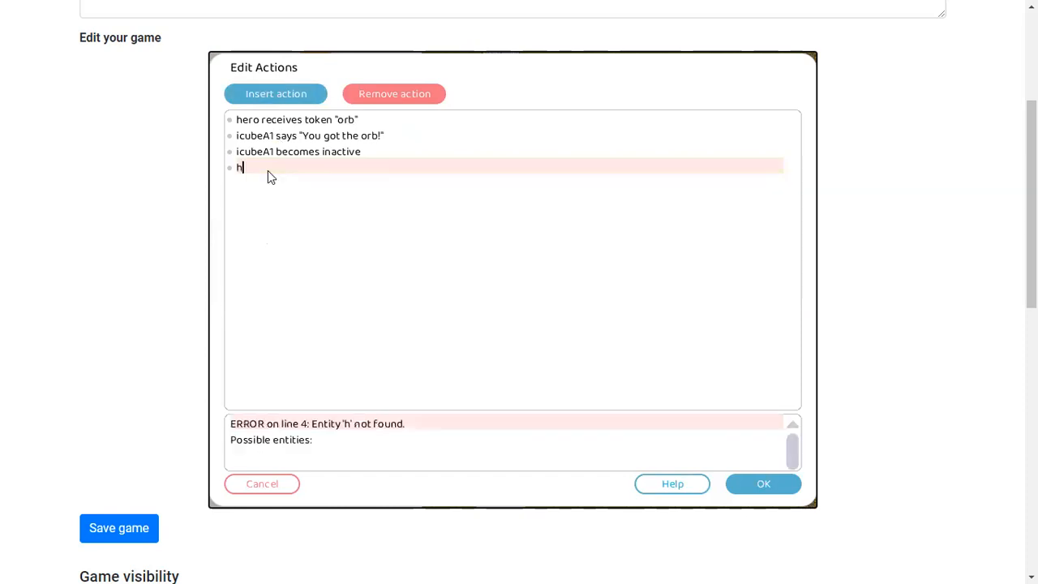
type("ero receives")
key("BackSpace")
type("ves token ?p")
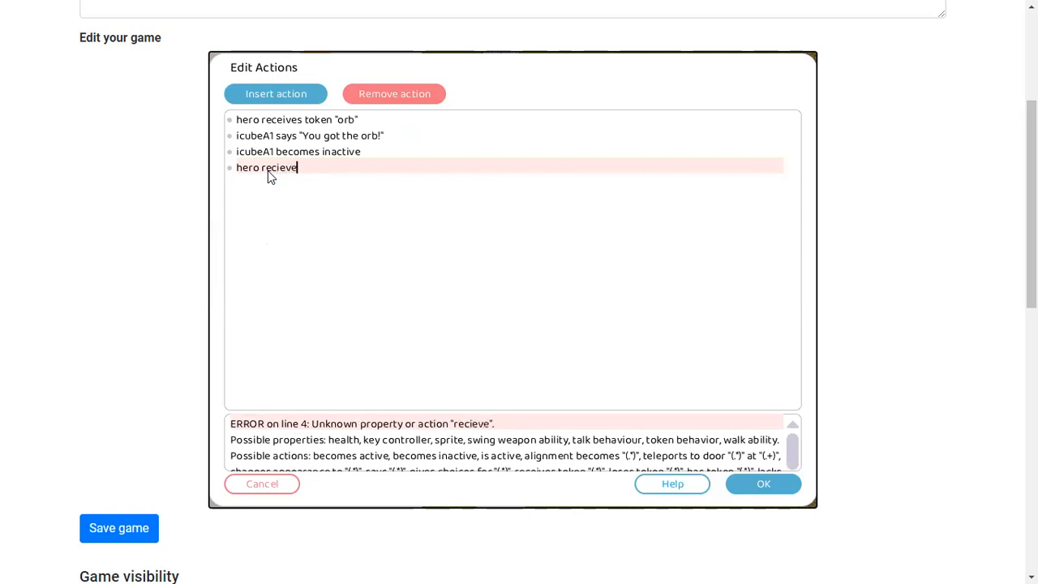
key("BackSpace")
key("BackSpace")
type("\"pick\"")
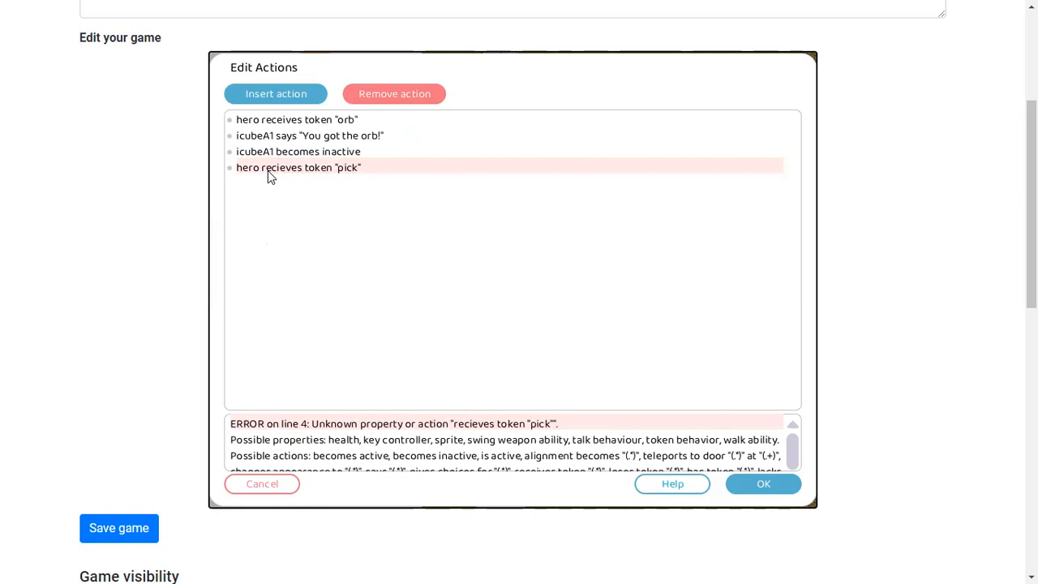
Step: Correct the verb in the new line so it reads hero receives token "pick", and save the orb's actions
left_click_drag(355, 156, 224, 151)
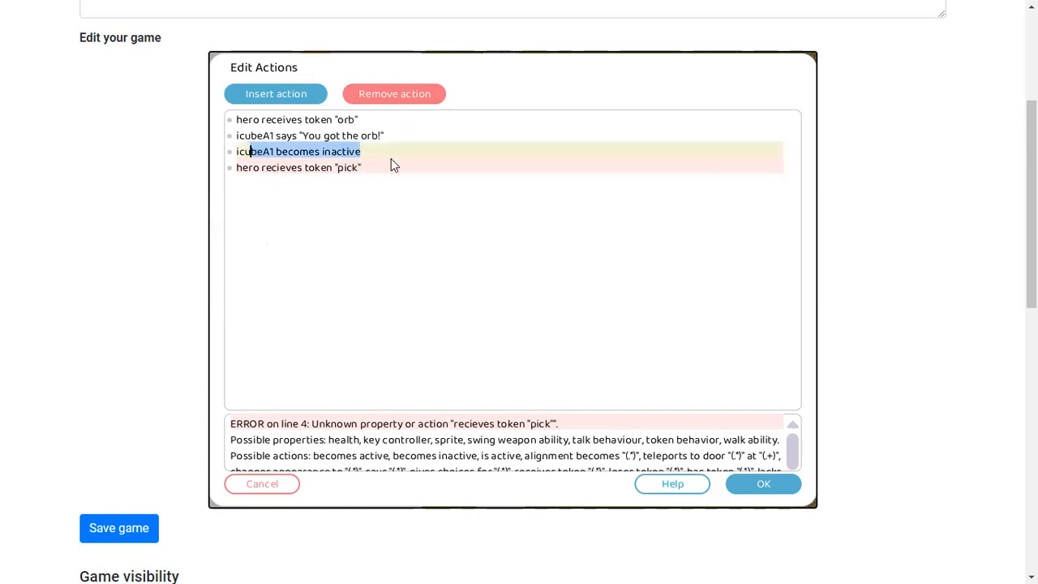
left_click_drag(391, 165, 400, 164)
left_click(427, 228)
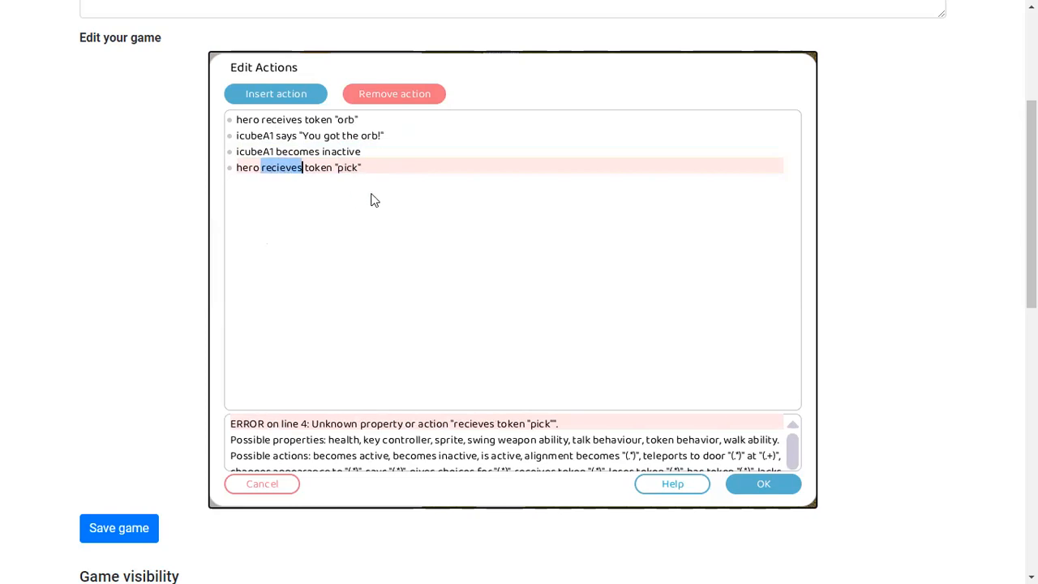
type("rec")
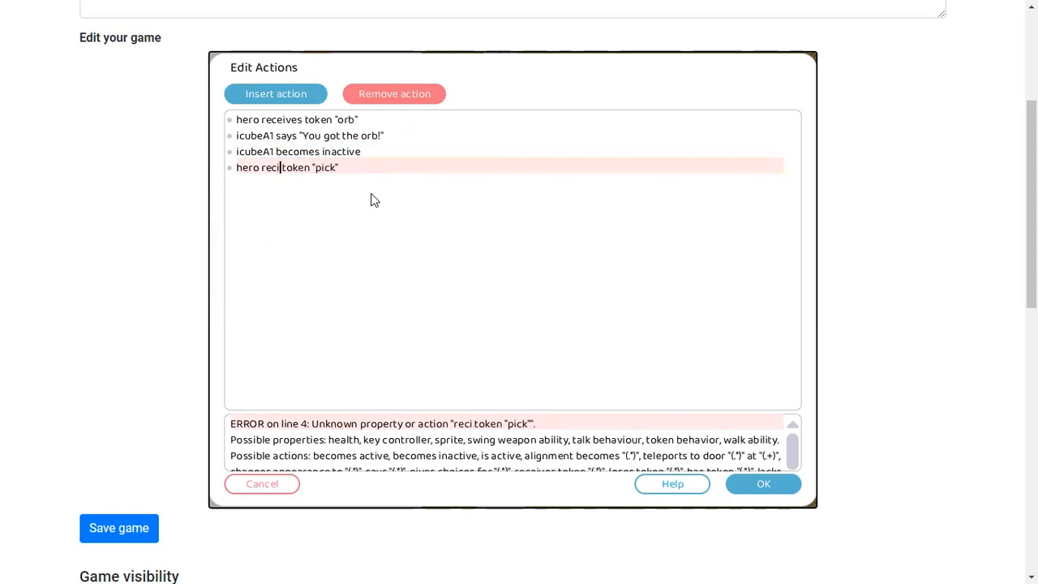
type("eives")
key("BackSpace")
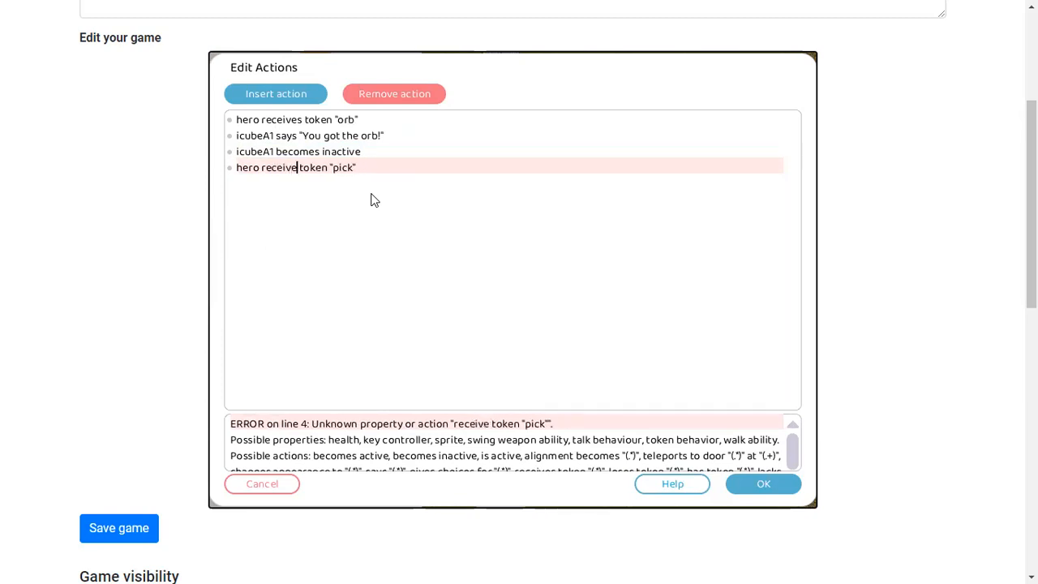
type("s")
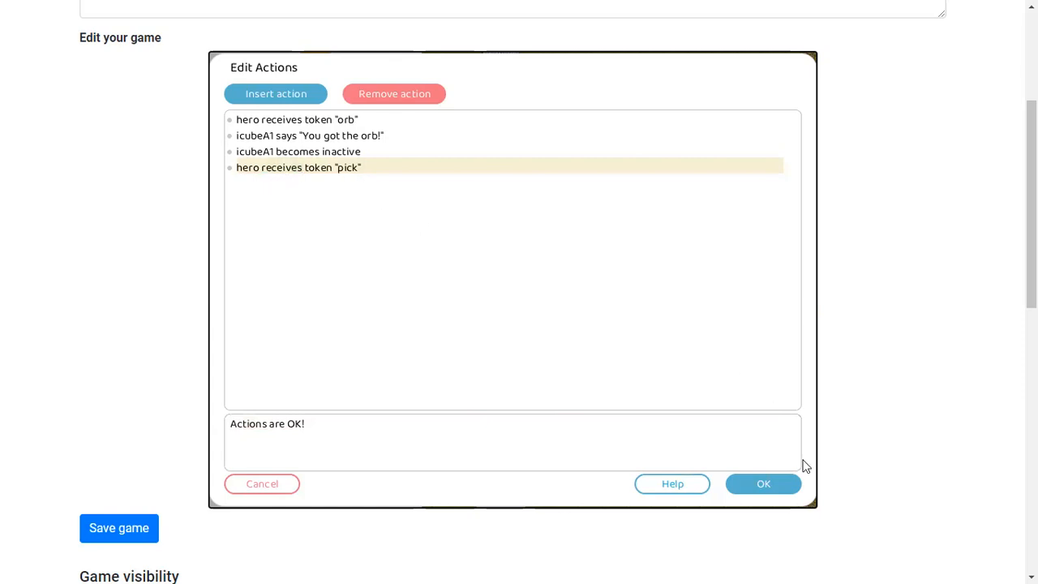
left_click(762, 483)
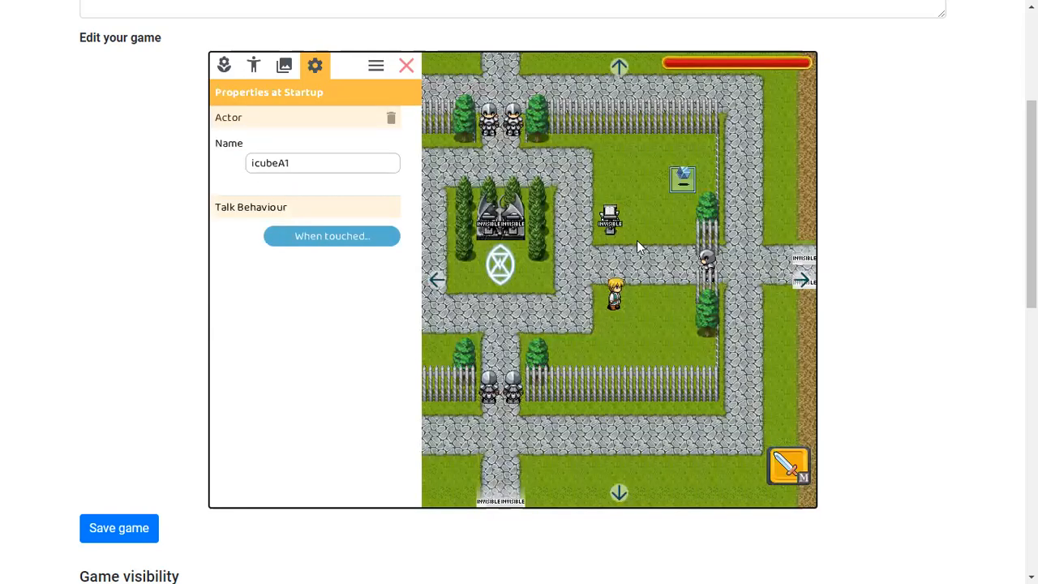
Step: Playtest collecting the blue orb with the hero and touching the ore to mine it
left_click(410, 69)
key("Right")
key("Up")
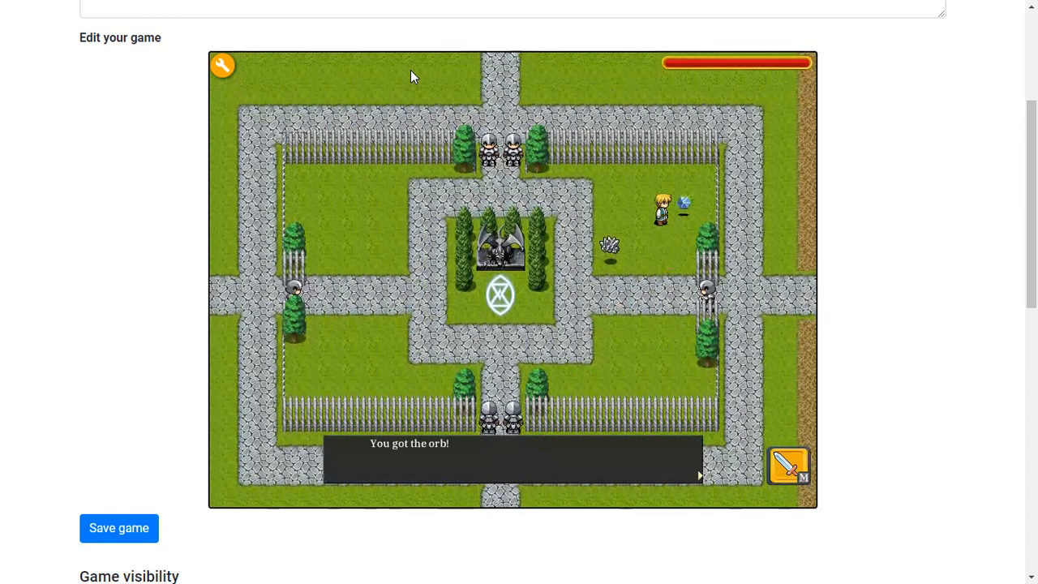
key("space")
key("Down")
key("Left")
key("Up")
key("Right")
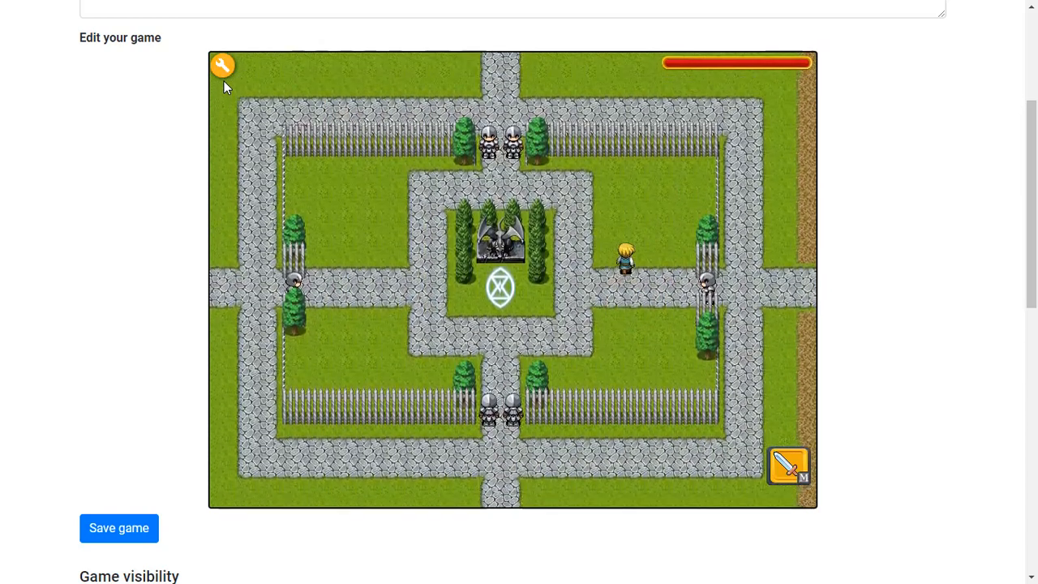
key("Down")
key("Left")
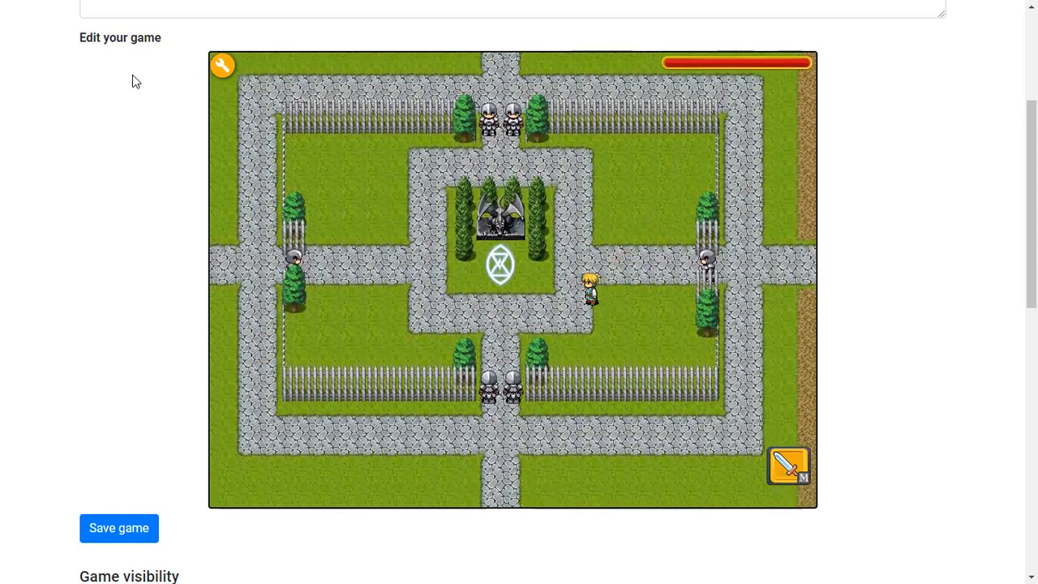
Step: Review the blue orb's touch actions in the editor and resume the game
left_click(215, 72)
left_click(375, 241)
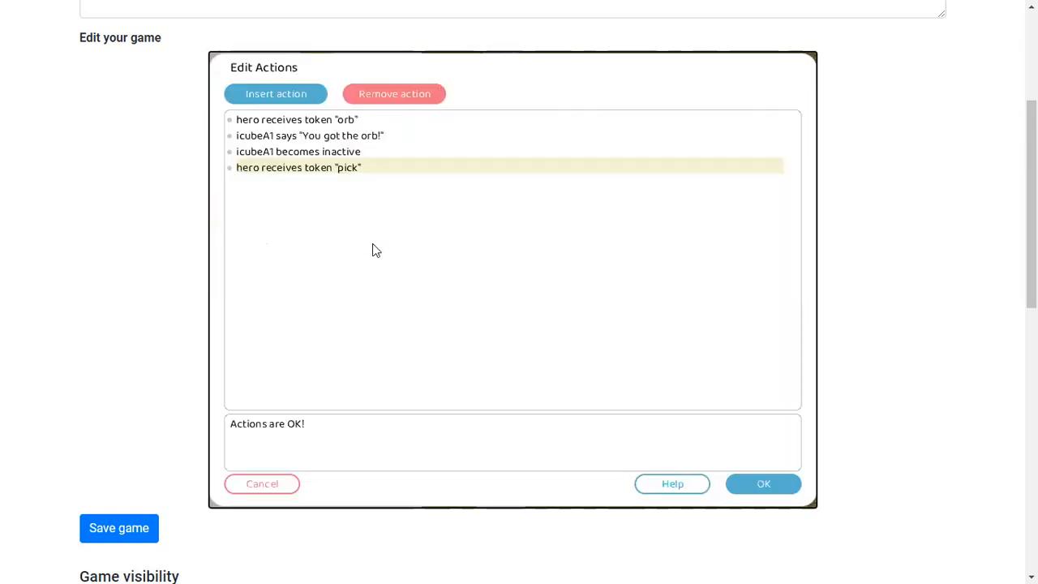
left_click(760, 484)
left_click(406, 65)
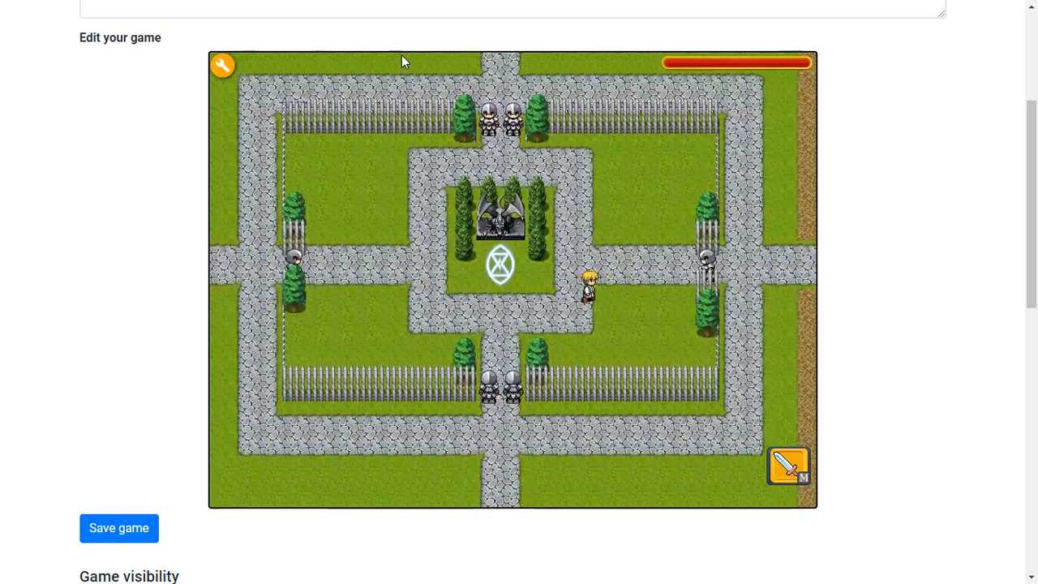
Step: Playtest walking the hero over the spot where the ore stood and reopen the editor
key("Up")
key("Right")
key("Down")
key("Left")
left_click(222, 64)
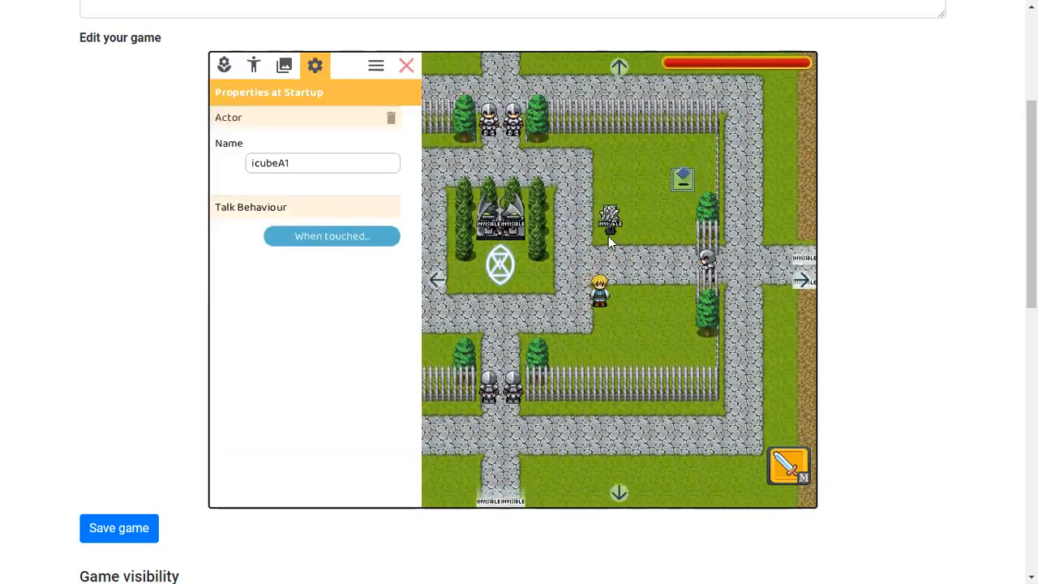
Step: Check the actions set to run after the ore pickup is picked up
left_click(683, 179)
left_click(299, 349)
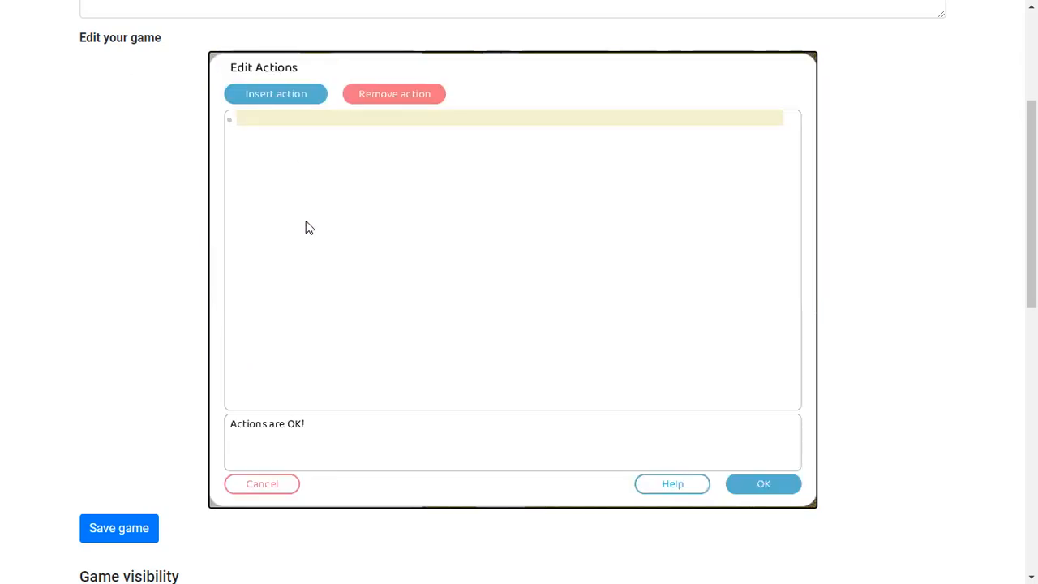
left_click(783, 485)
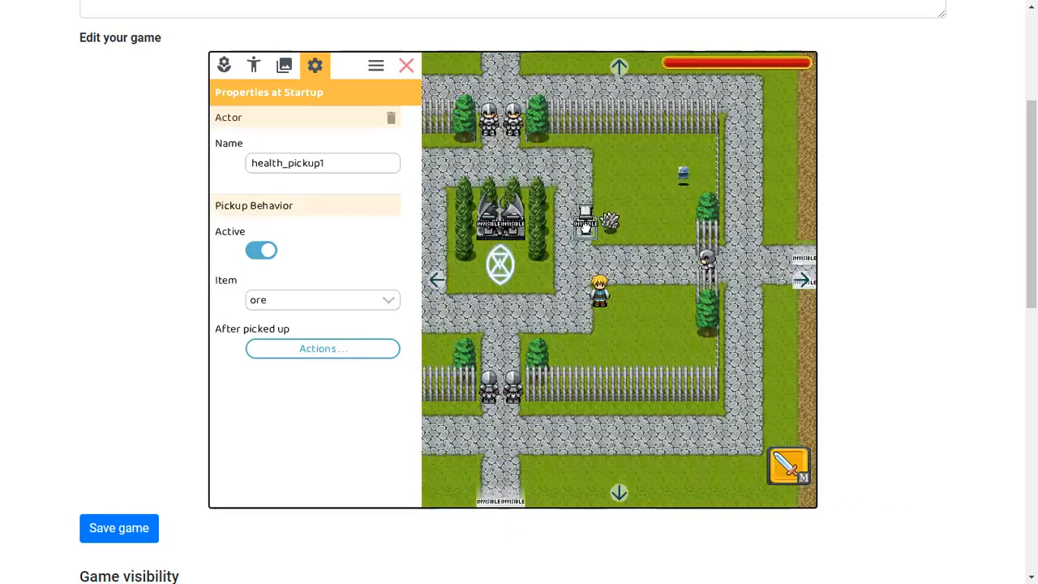
left_click(302, 349)
left_click(754, 485)
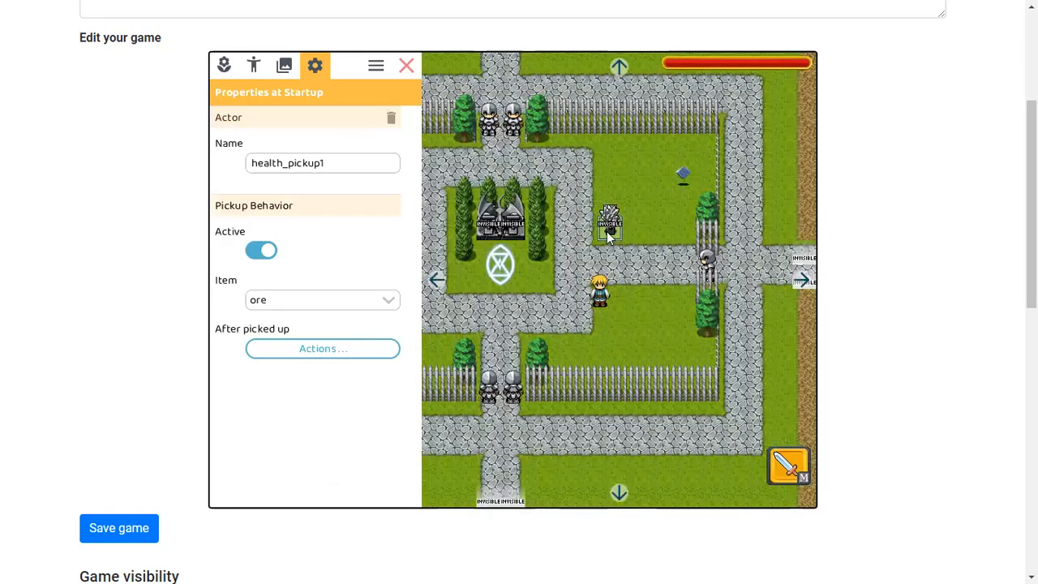
Step: Review the invisible actor's touch actions and place the actor back on top of the ore, one tile over from its old spot
left_click(617, 231)
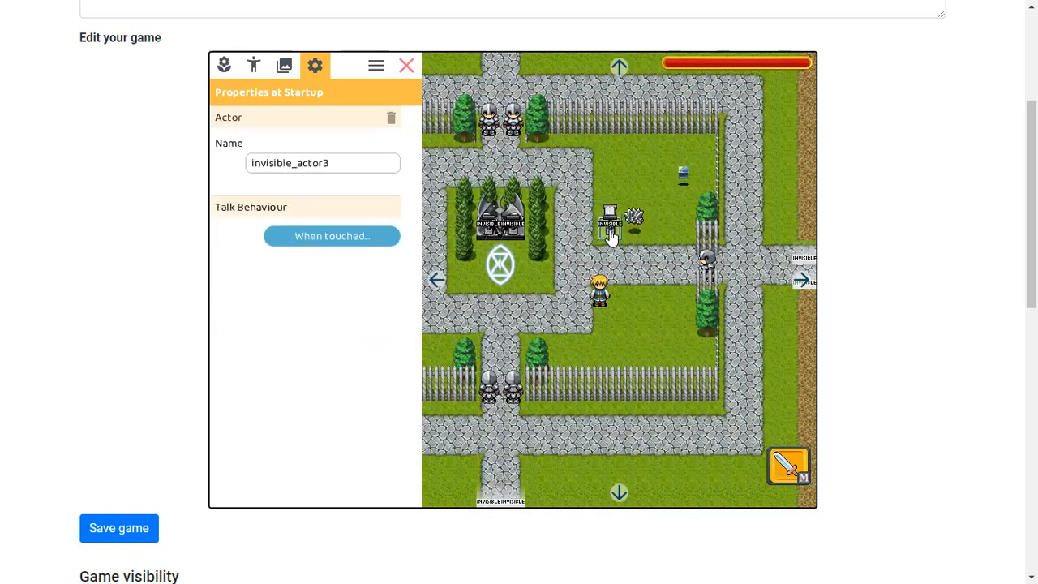
left_click(293, 236)
left_click(362, 247)
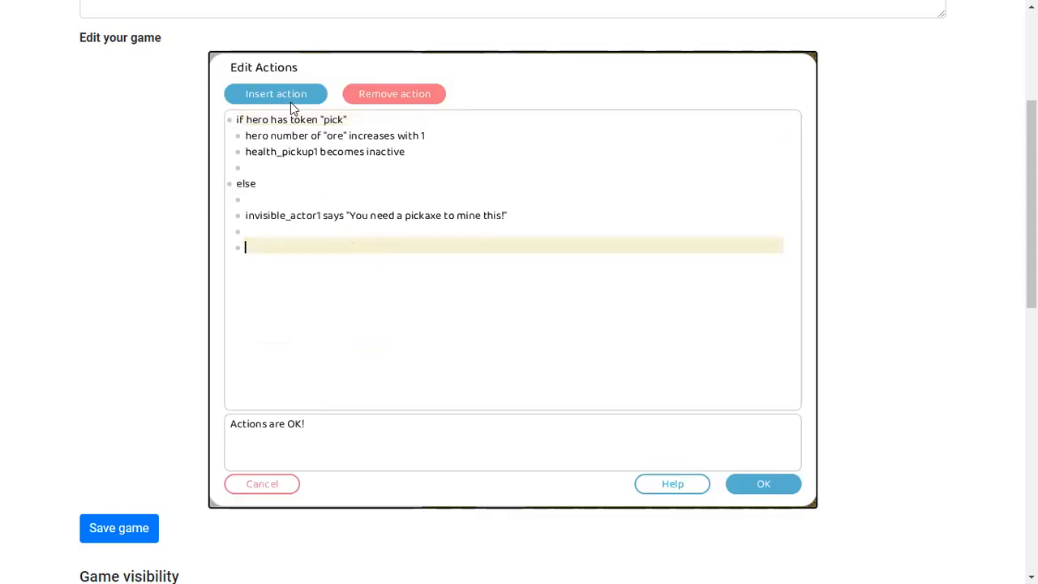
left_click(283, 485)
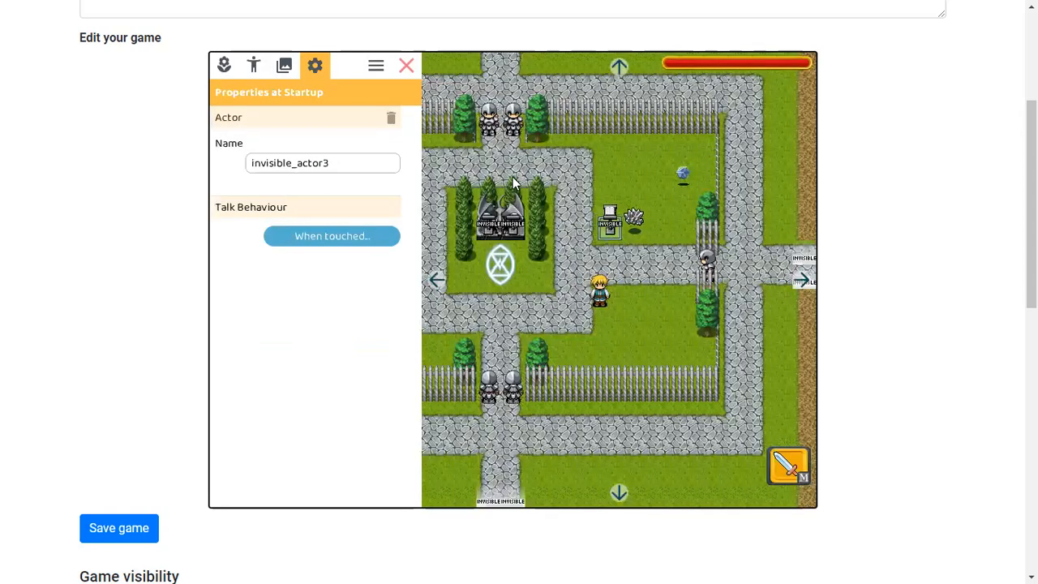
left_click(631, 219)
left_click_drag(610, 235, 626, 231)
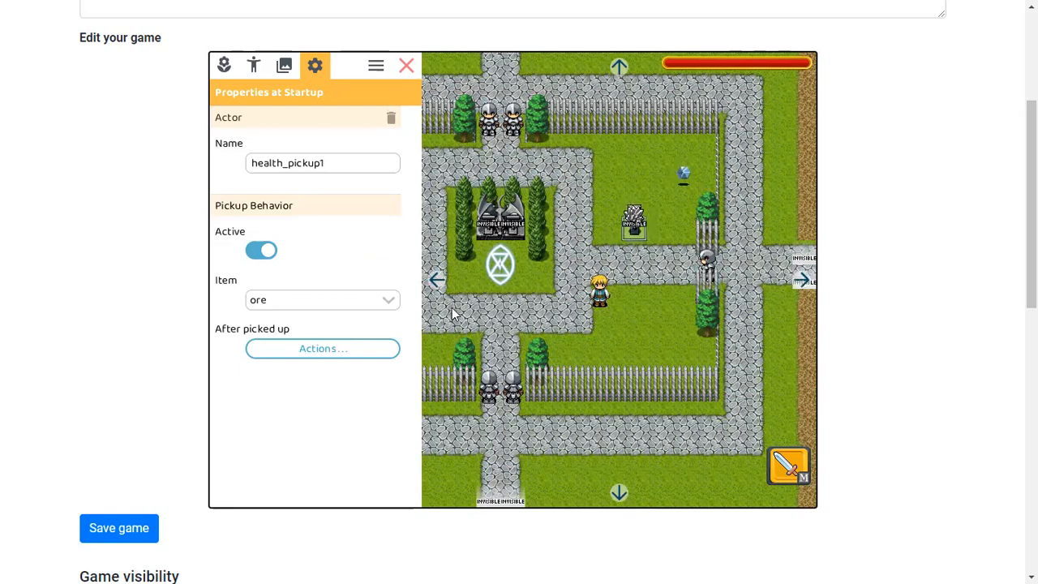
Step: Move the hero out of the castle courtyard to the open grass area and return to the game
left_click(436, 280)
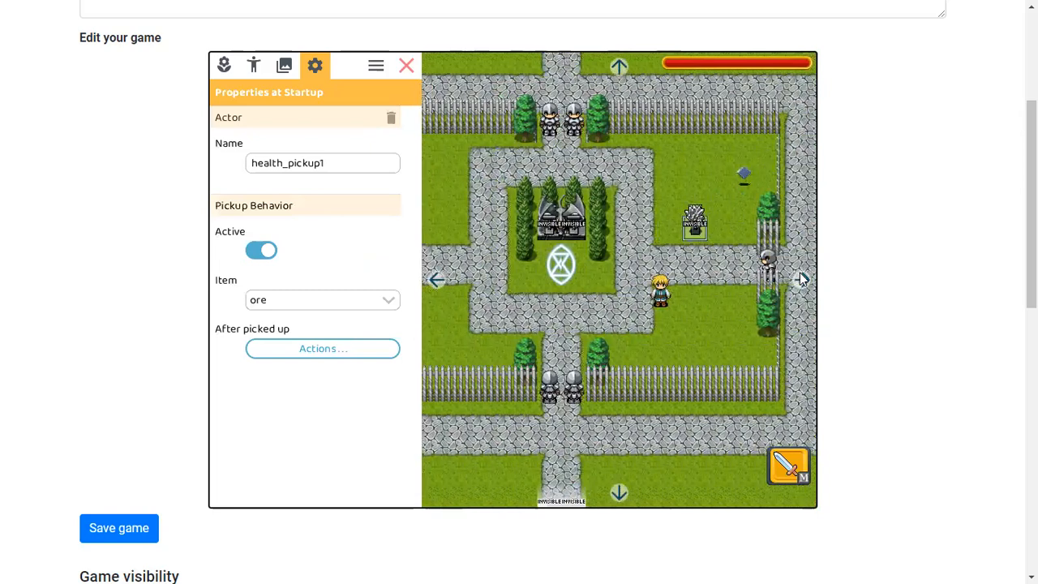
left_click(801, 280)
left_click(436, 280)
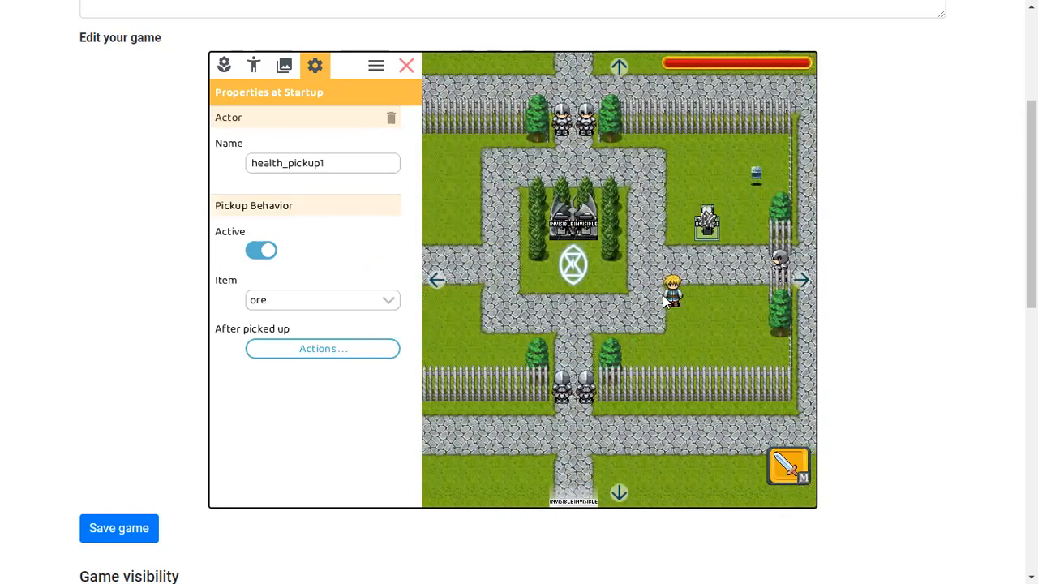
left_click_drag(675, 301, 817, 334)
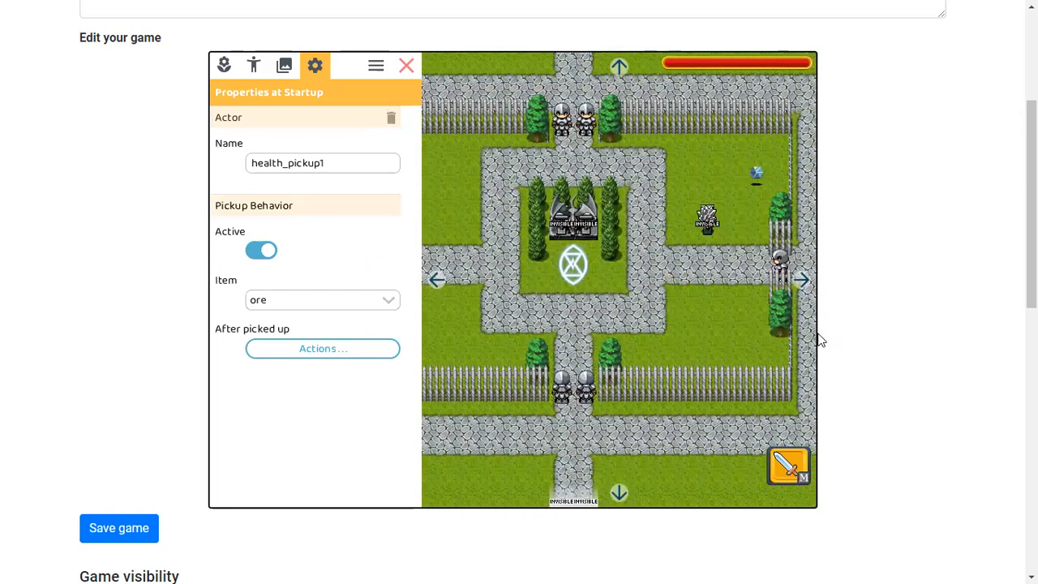
left_click(409, 66)
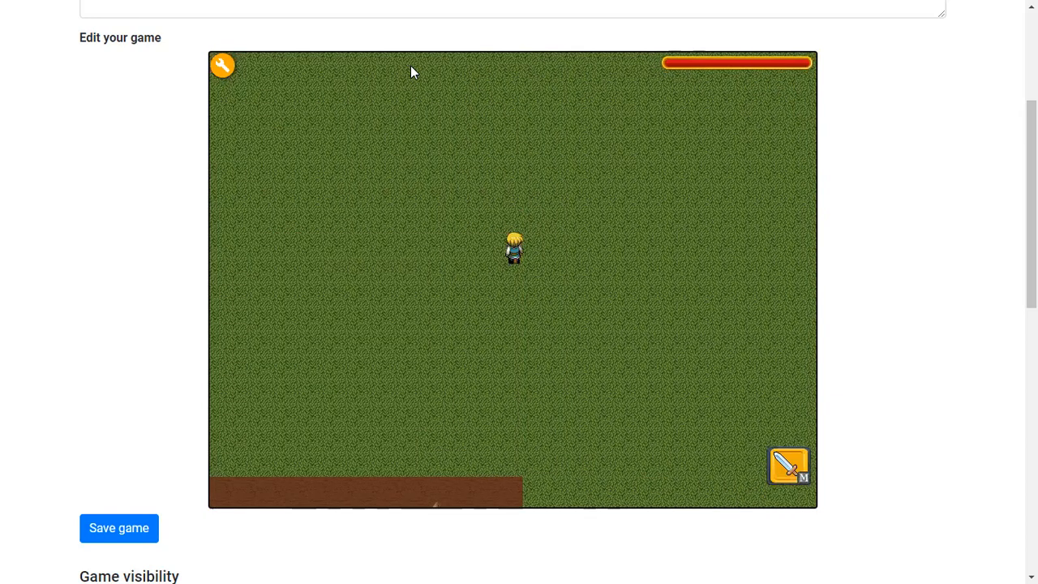
Step: Move the hero farther across the open grass in the editor and resume the game
key("Up")
key("Right")
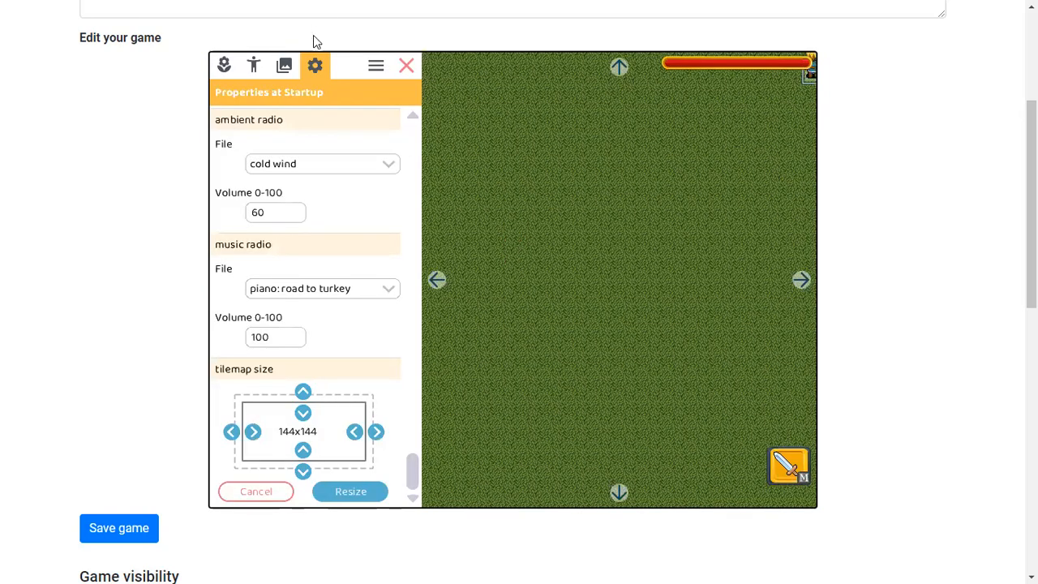
left_click(619, 66)
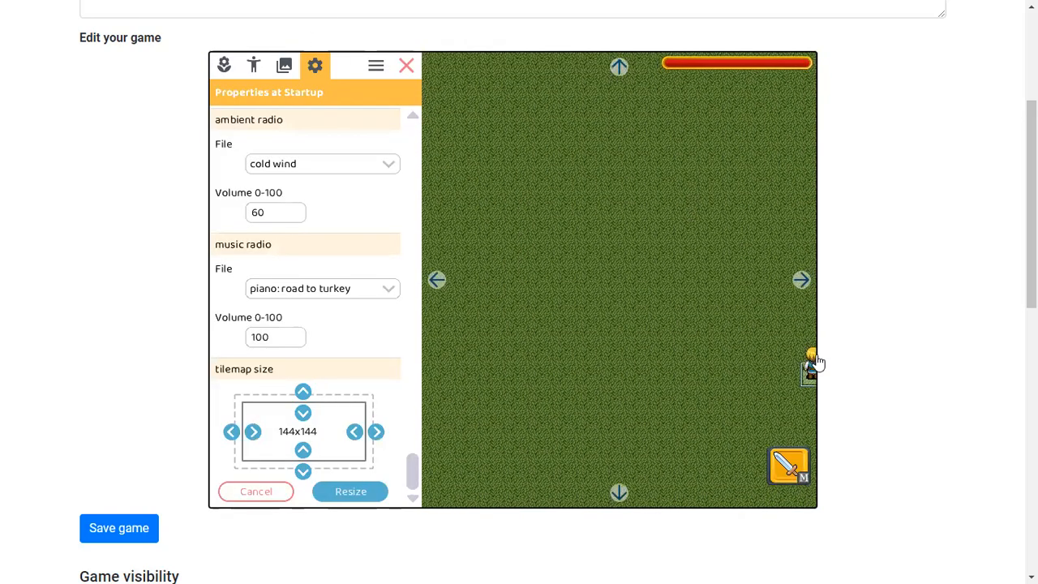
left_click(799, 280)
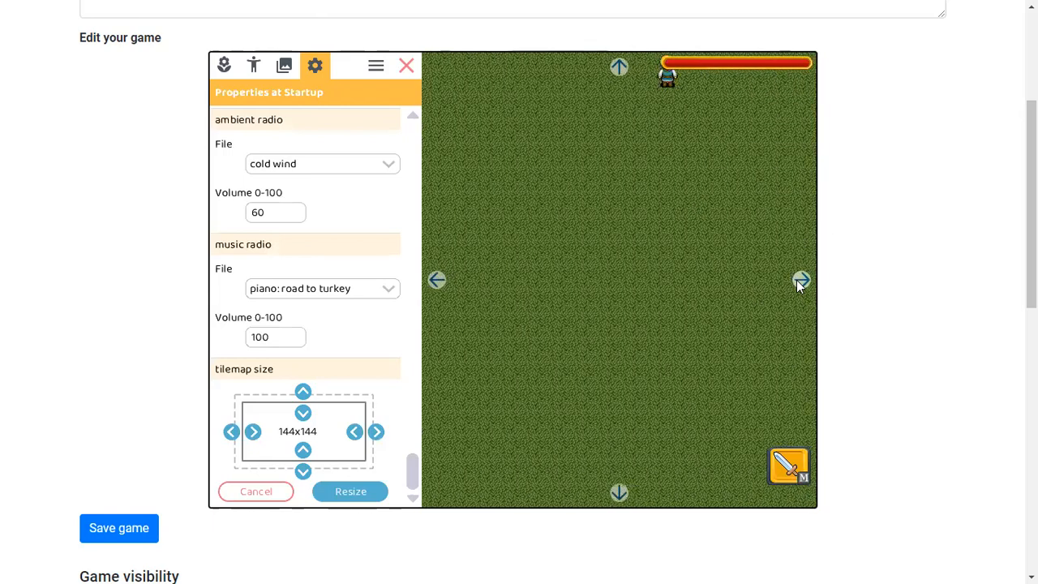
left_click(619, 68)
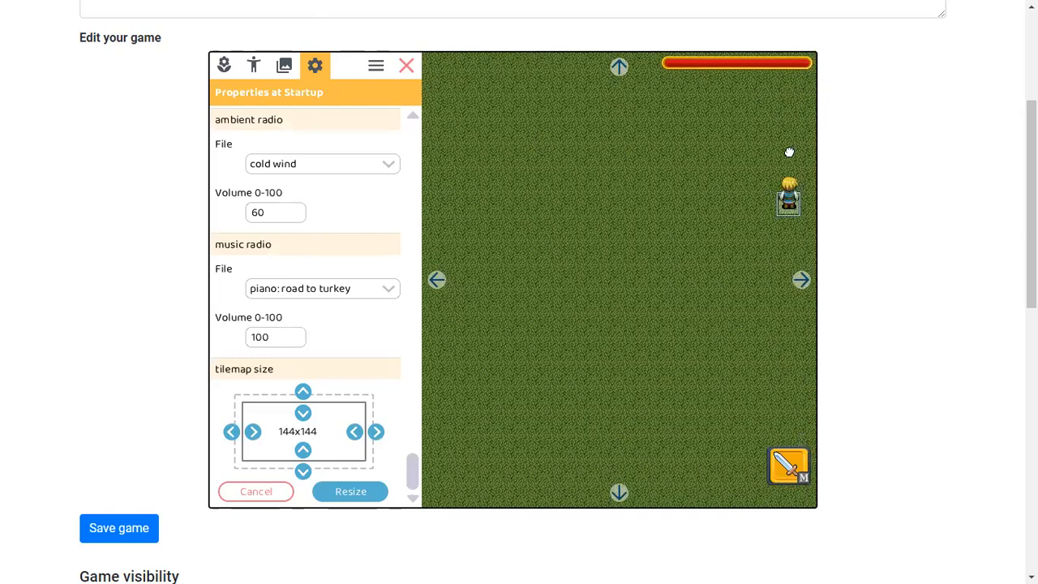
left_click(407, 66)
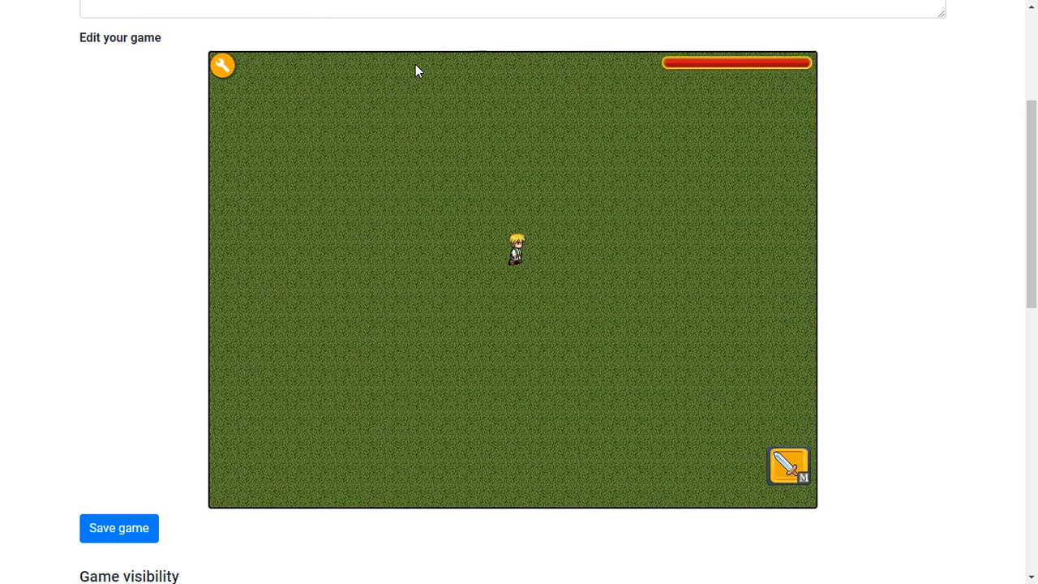
Step: Walk the hero across the grass to the foot of the existing waterfall
key("Left")
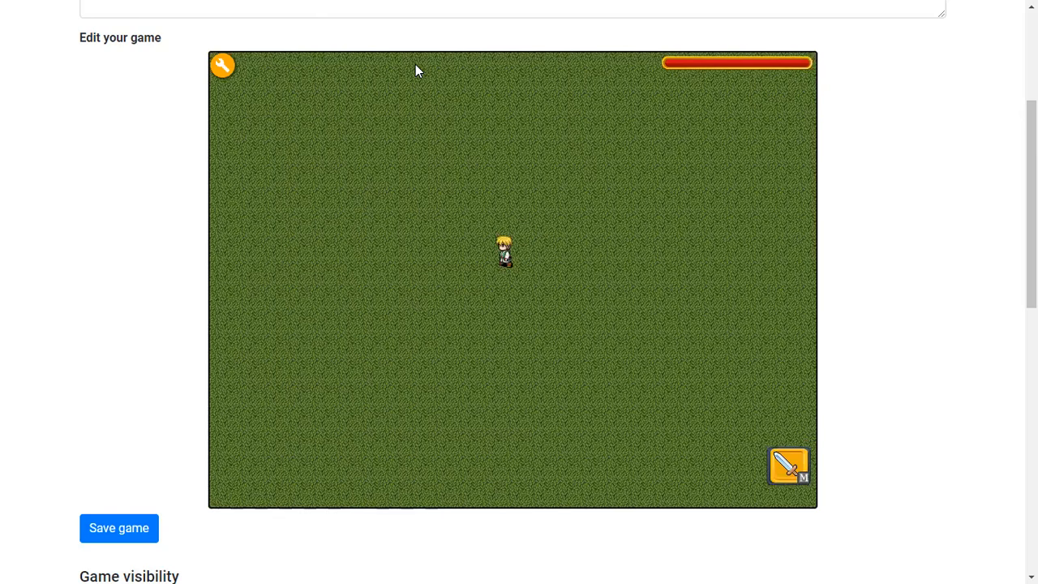
key("Right")
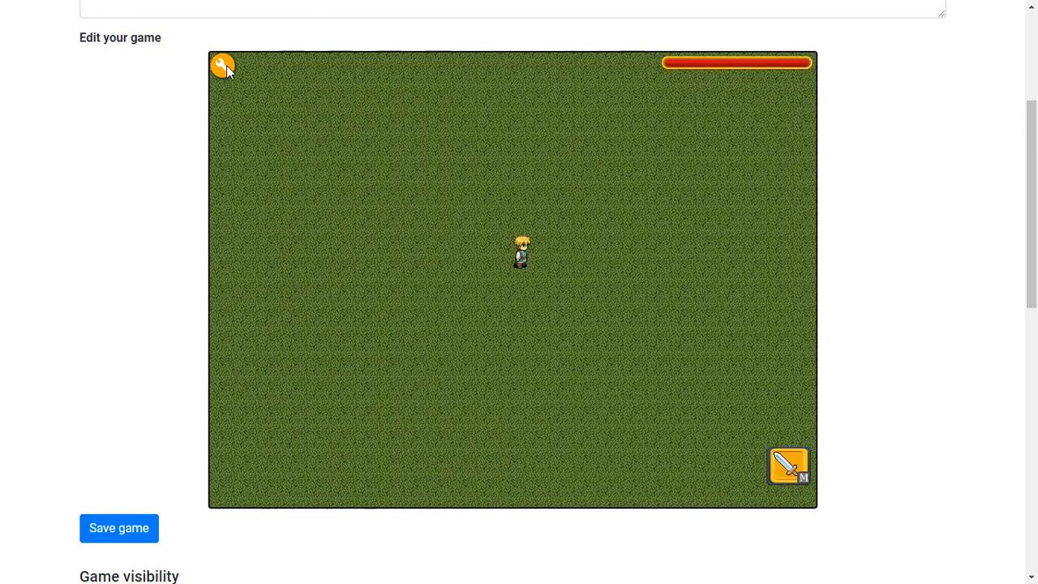
left_click(408, 67)
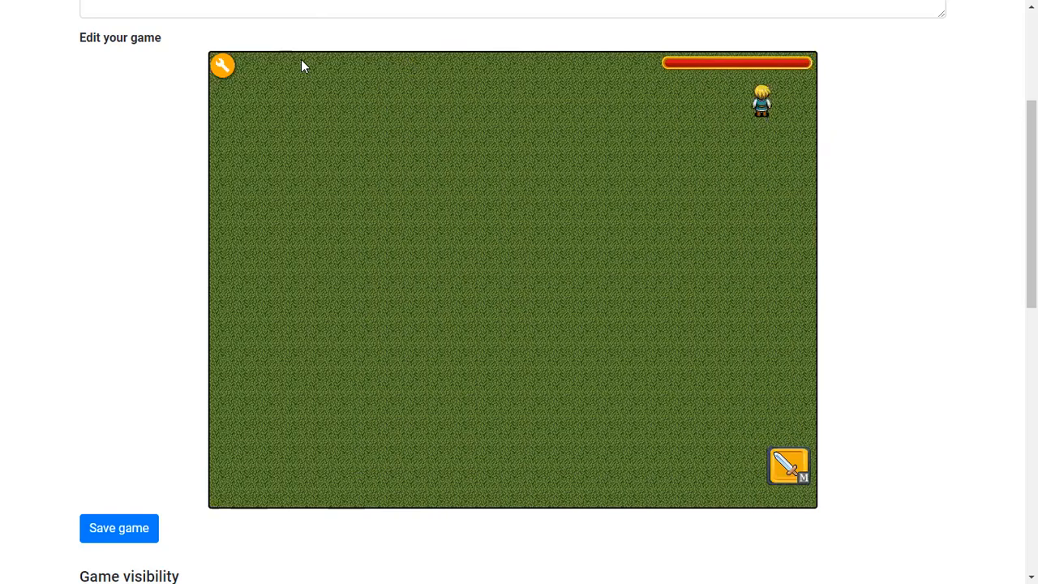
left_click(234, 61)
key("Left")
key("Up")
key("Left")
key("Down")
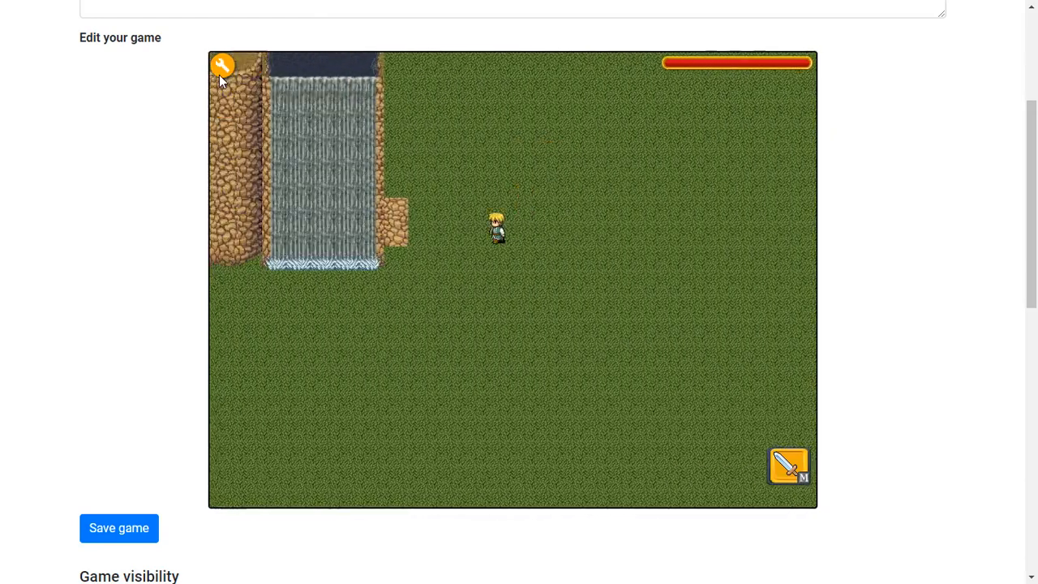
key("Left")
key("Down")
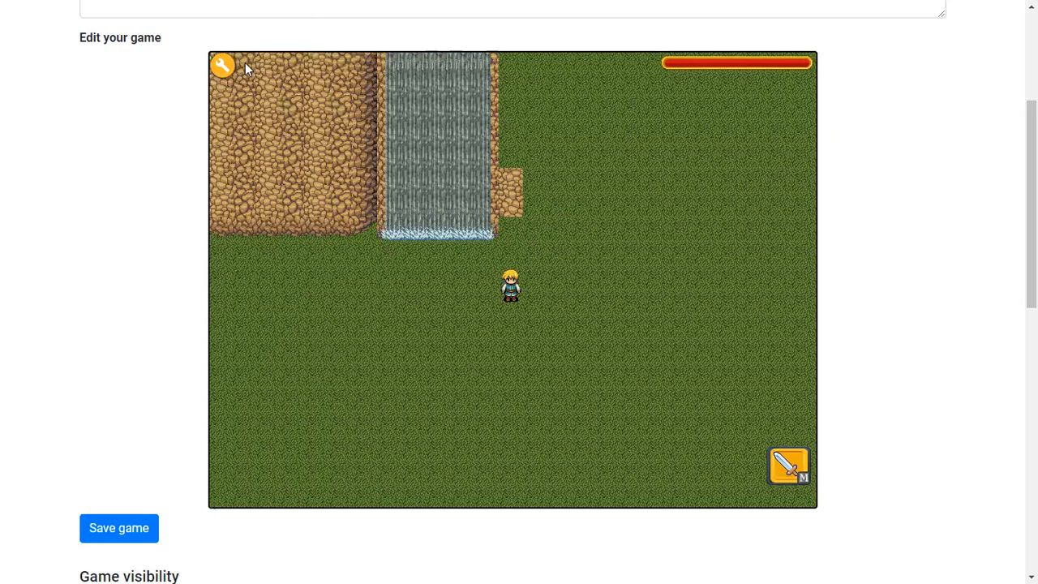
Step: Draw a large waterfall beside the existing one with the rectangle tool and the Inquisitor water waterfall tiles, trying several sizes
left_click(223, 65)
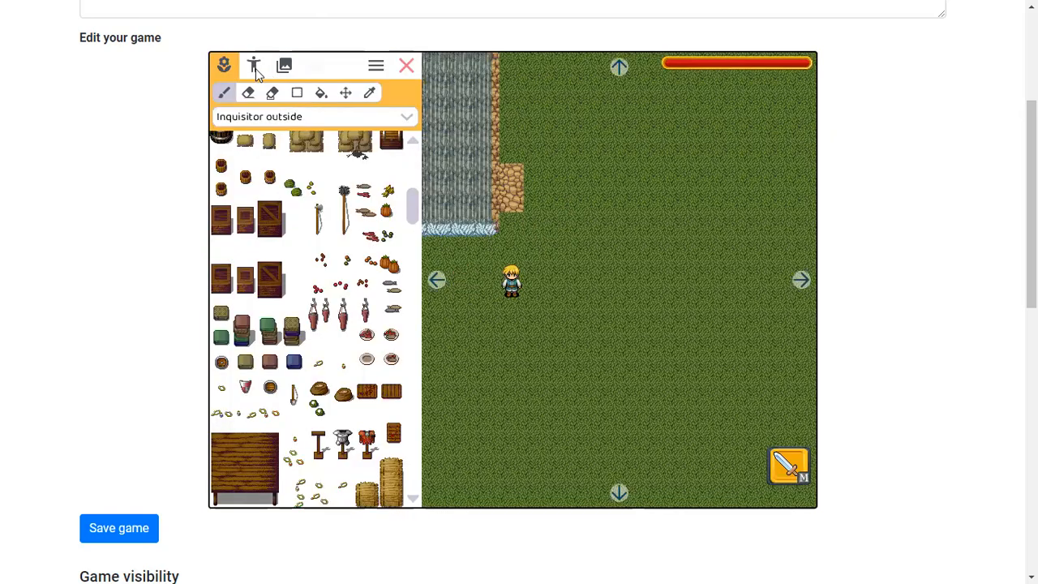
left_click(253, 65)
left_click(224, 64)
left_click(297, 92)
left_click(258, 116)
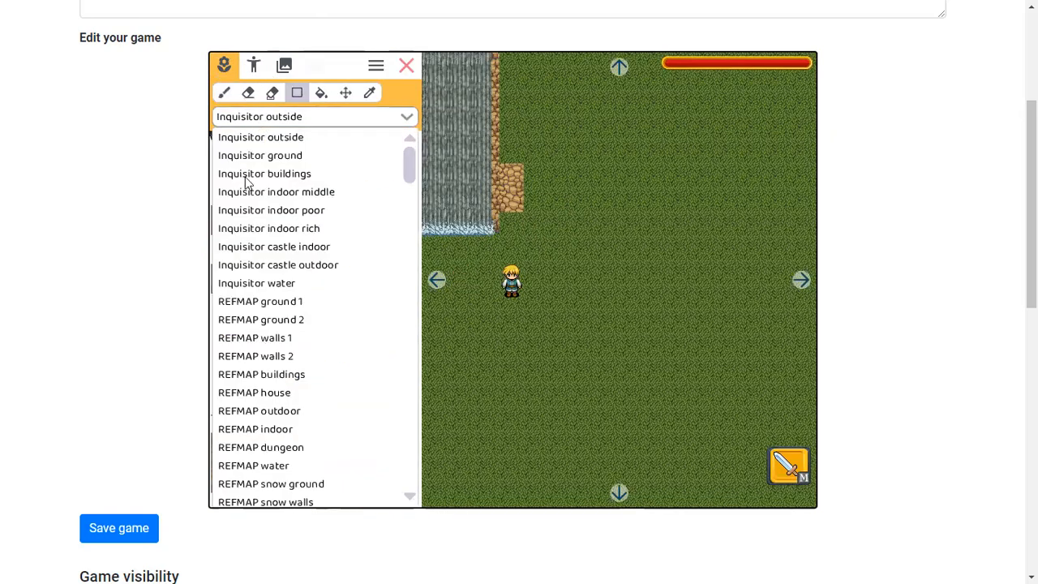
left_click(260, 286)
scroll(351, 294, "down", 10)
left_click_drag(218, 227, 274, 282)
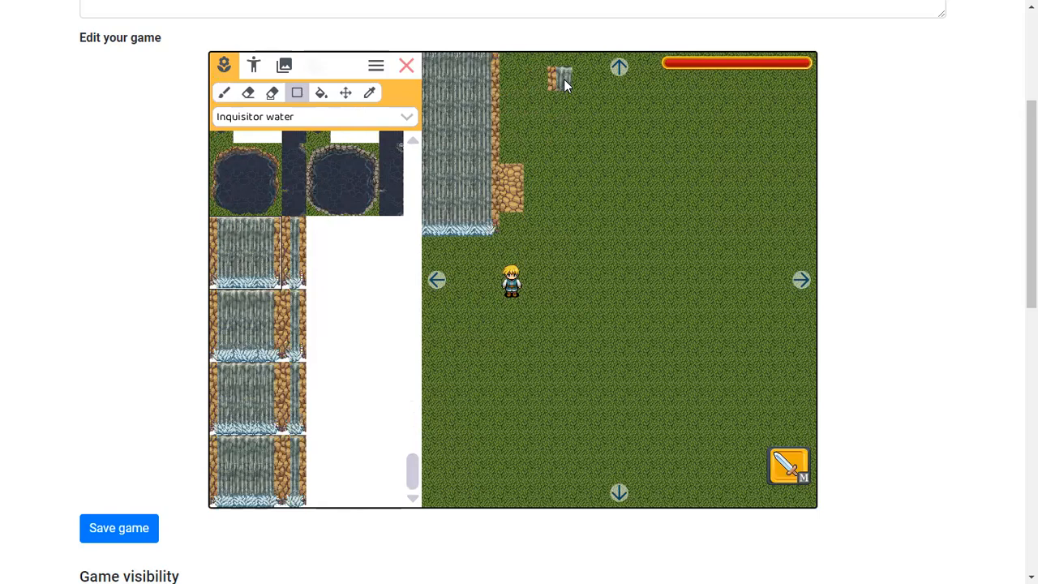
mouse_move(562, 62)
left_mouse_down()
mouse_move(764, 375)
mouse_move(665, 376)
mouse_move(611, 426)
mouse_move(724, 393)
mouse_move(772, 151)
mouse_move(793, 445)
left_mouse_up()
left_click_drag(728, 178, 716, 153)
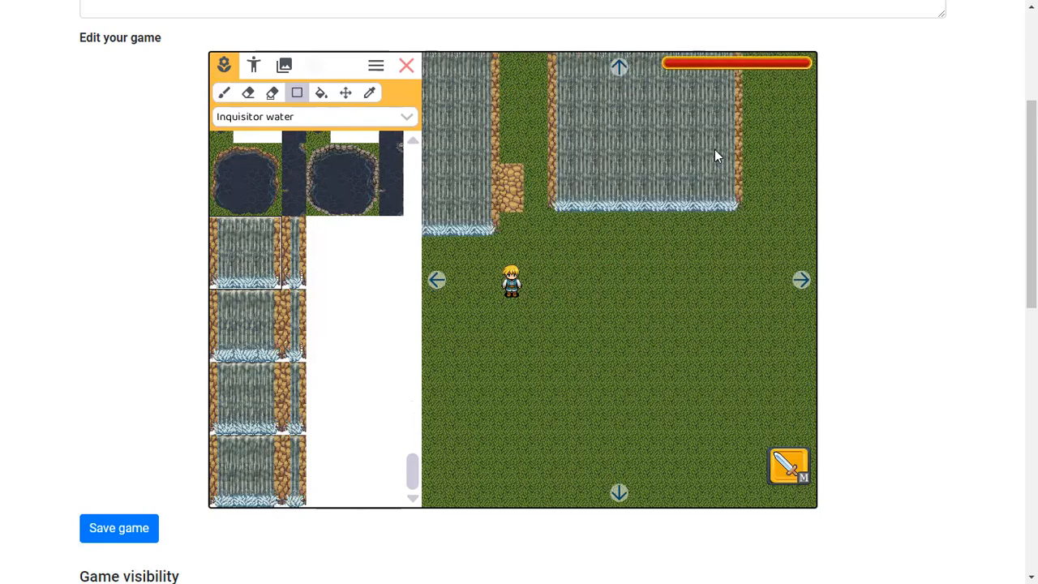
left_click_drag(703, 317, 793, 406)
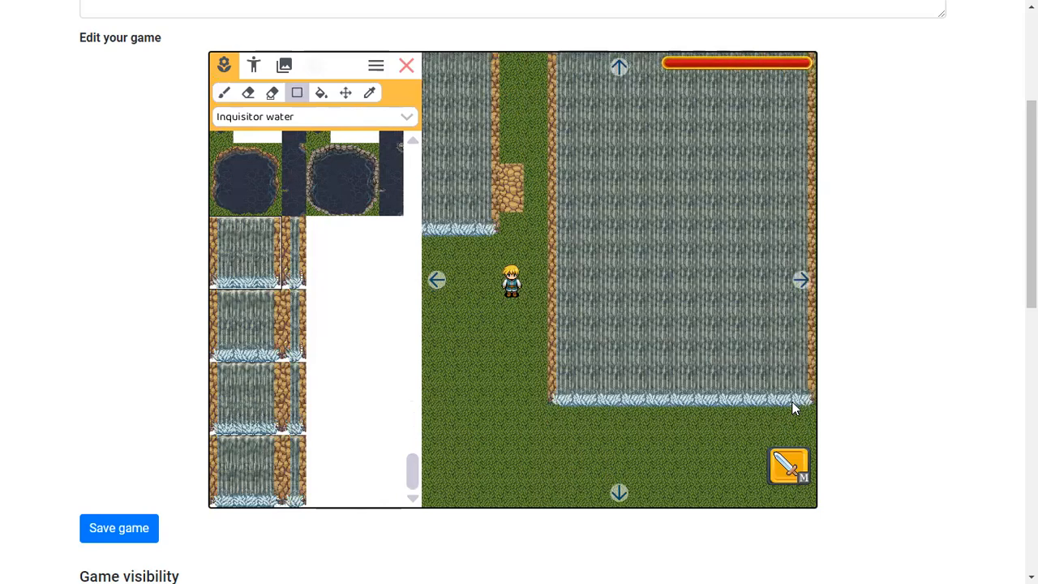
left_click_drag(641, 467, 760, 398)
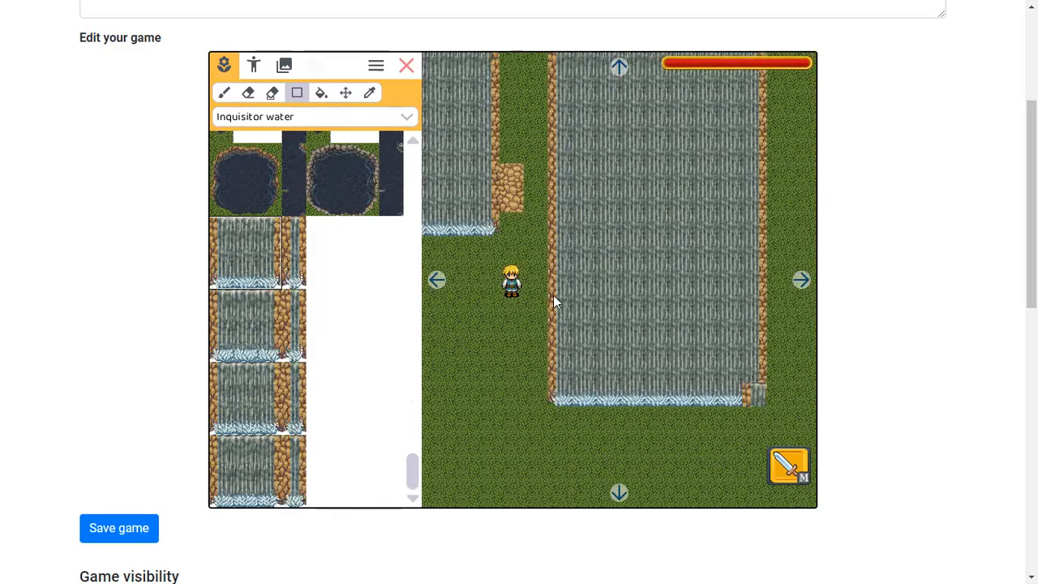
Step: Erase the newly drawn waterfall from the grass beside the existing one
left_click(255, 97)
left_click(657, 228)
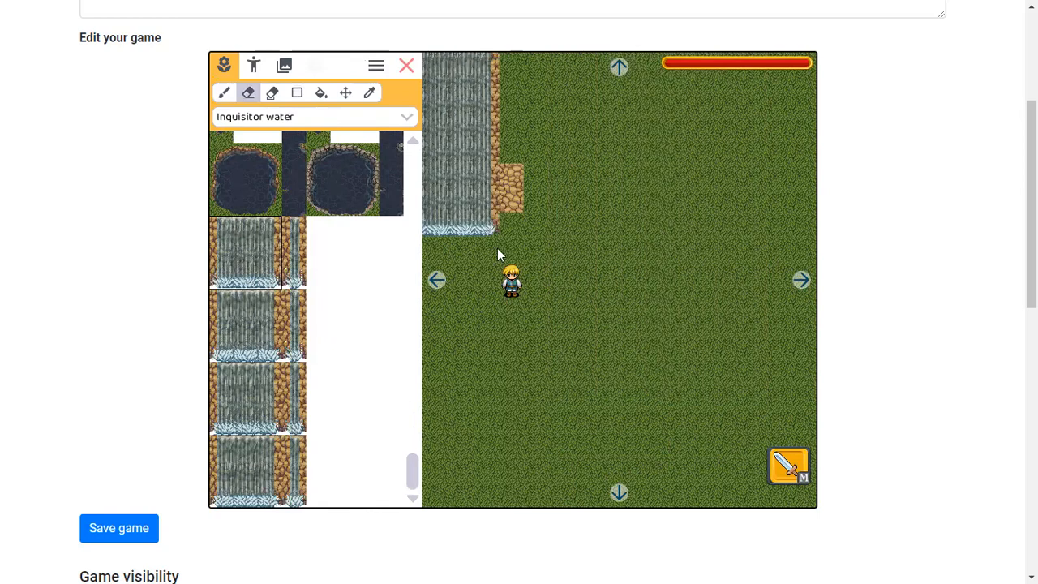
left_click(436, 280)
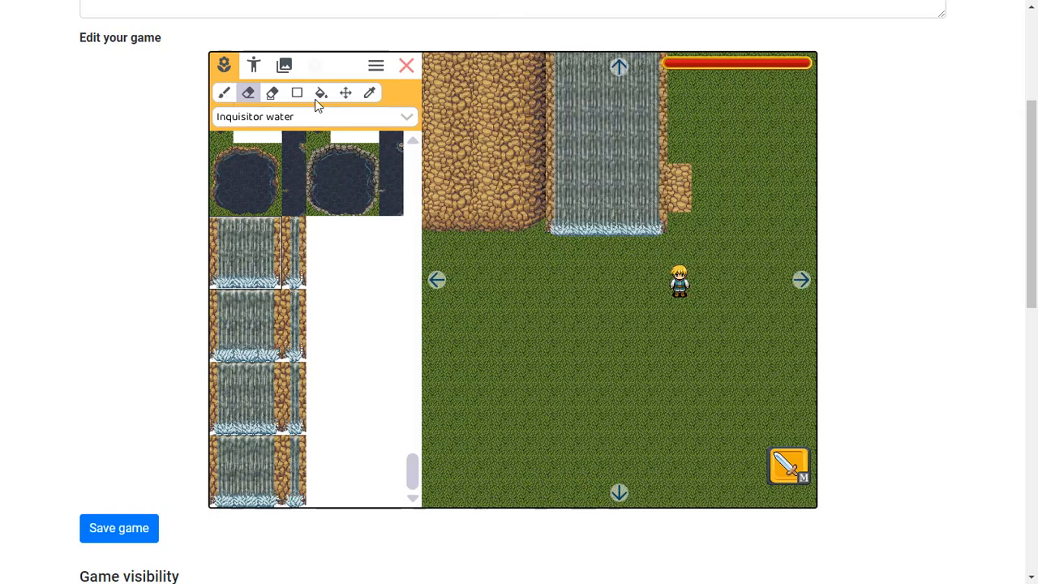
Step: Extend the rock strip upward along the existing waterfall's edge with the Inquisitor outside cliff tile sampled from the map
left_click(369, 92)
left_click(676, 182)
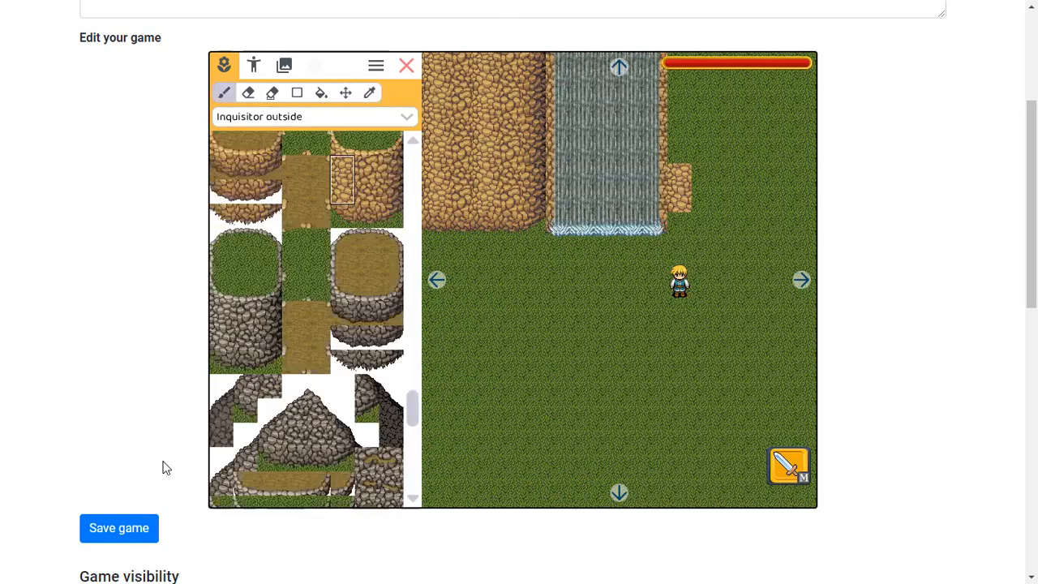
left_click(685, 143)
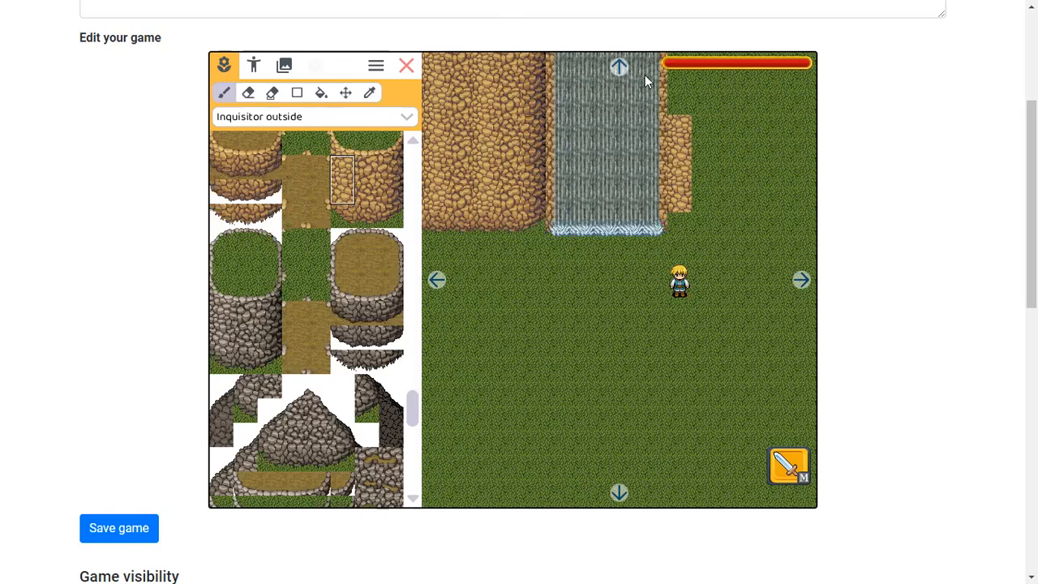
left_click(675, 94)
left_click(618, 70)
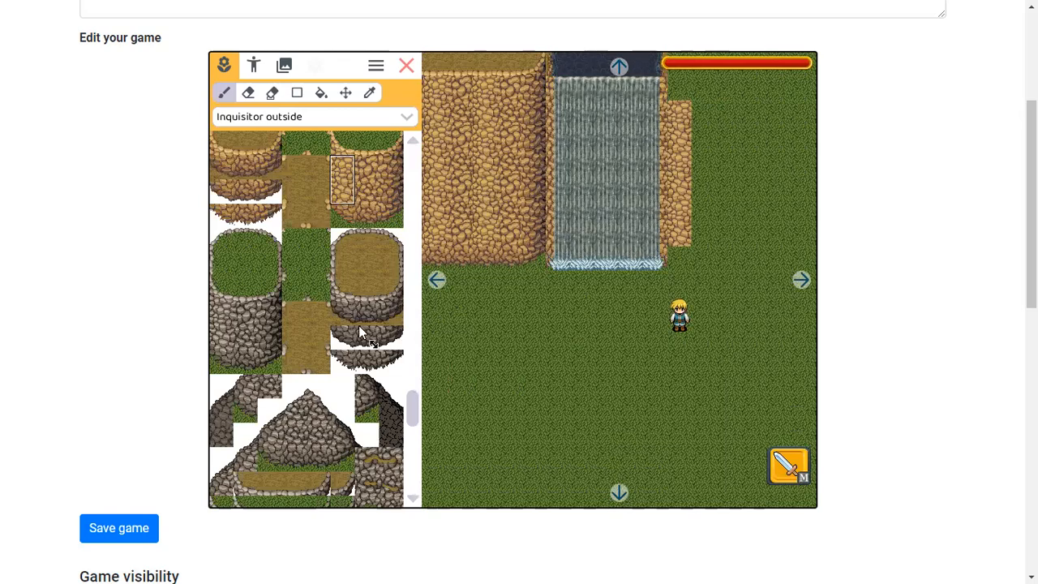
left_click(343, 170)
left_click(679, 96)
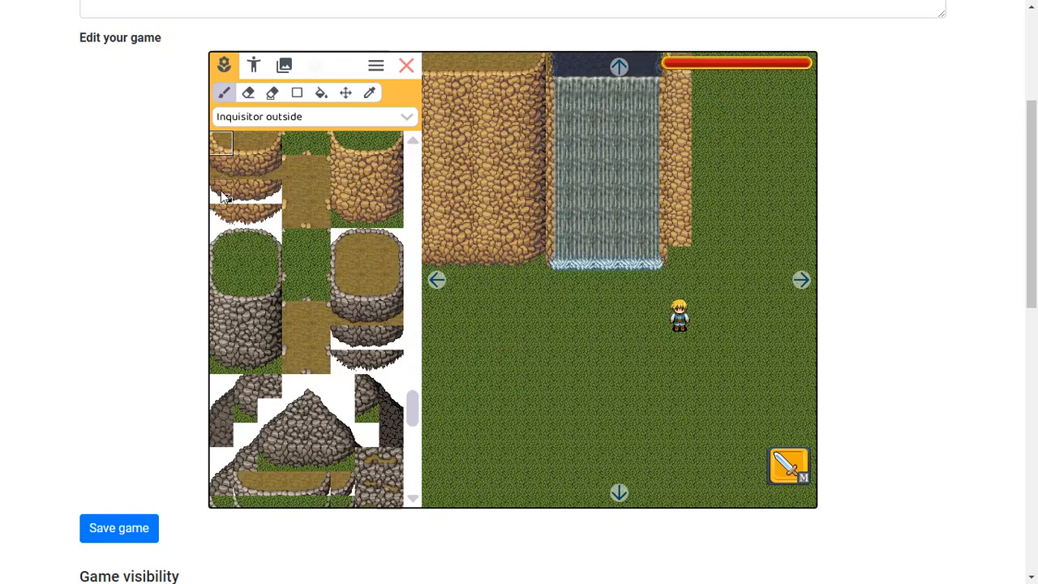
Step: Finish the foot of the rock strip with the jagged cliff-bottom tile, erase the surplus piece beside it and resume the game
left_click(228, 217)
left_click(677, 254)
left_click(728, 280)
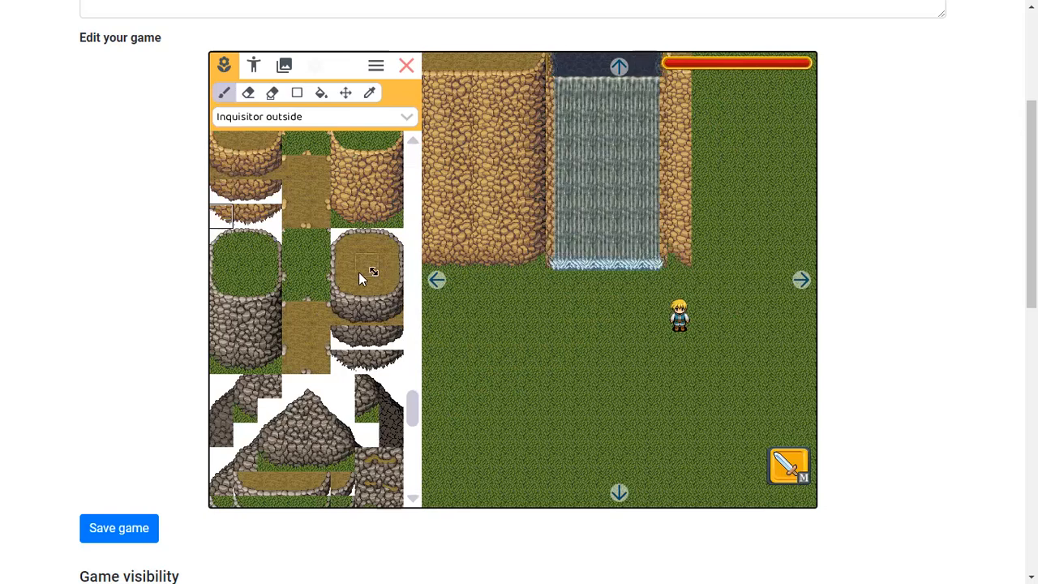
left_click(246, 217)
left_click(700, 258)
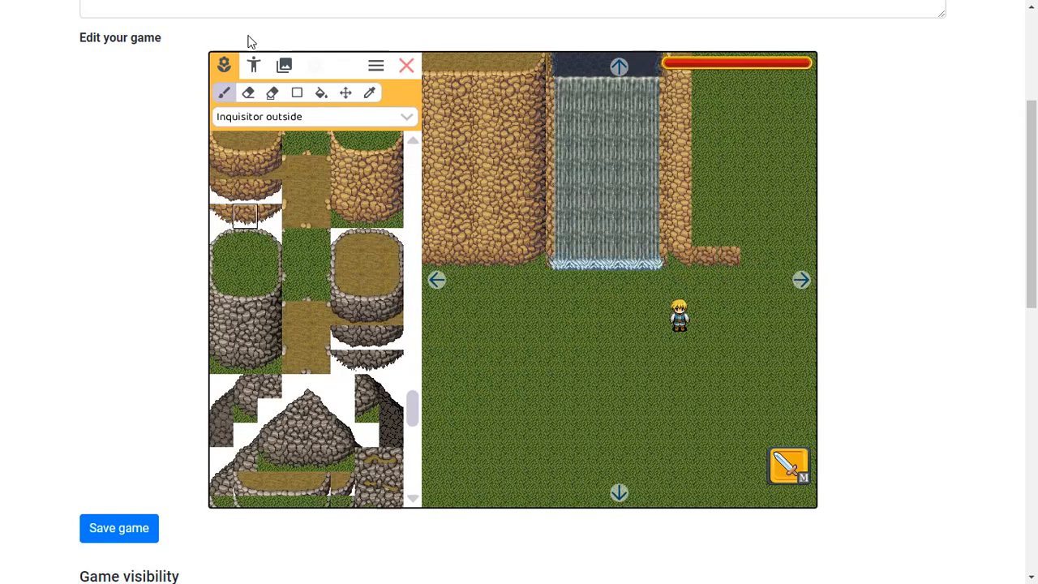
left_click(248, 92)
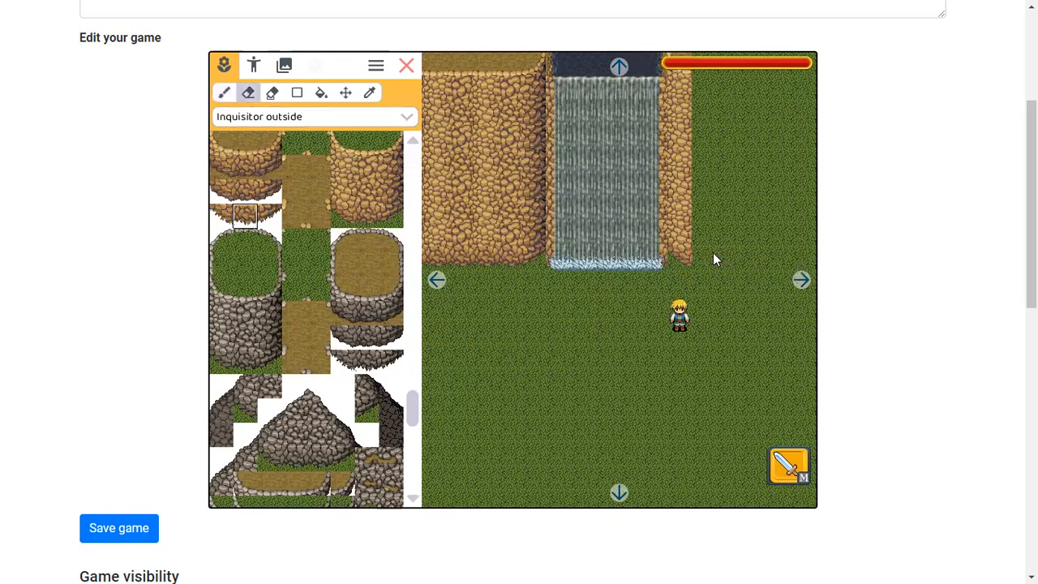
left_click(406, 65)
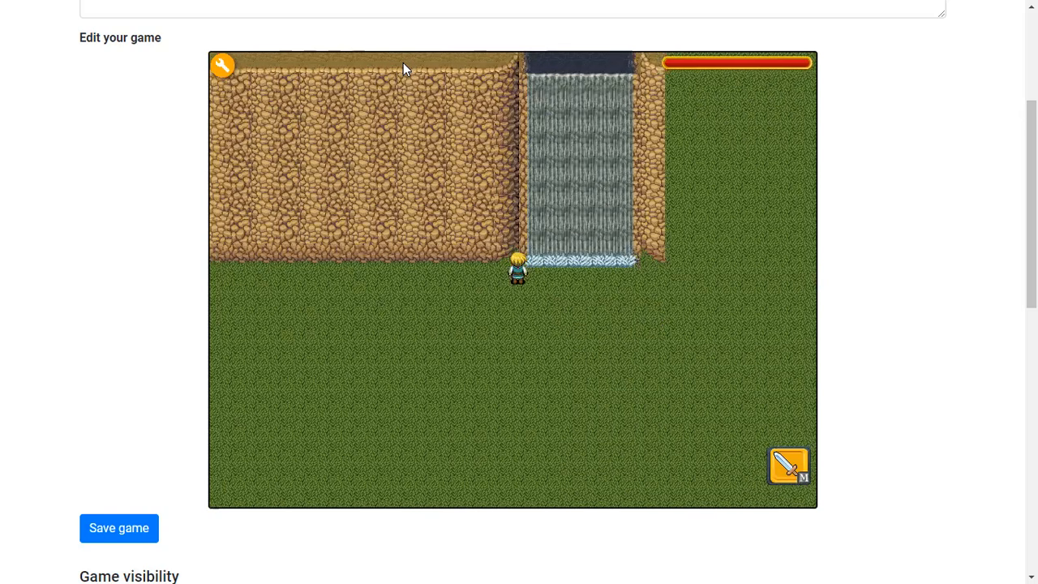
Step: Walk the hero away from the waterfall across the open grass along the foot of the cliff
key("Left")
key("Down")
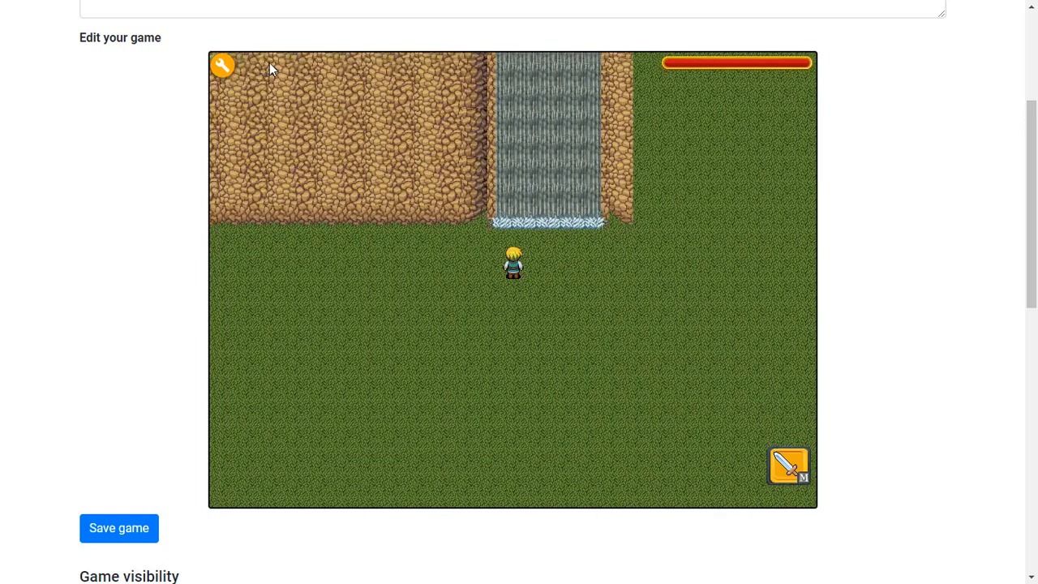
key("Left")
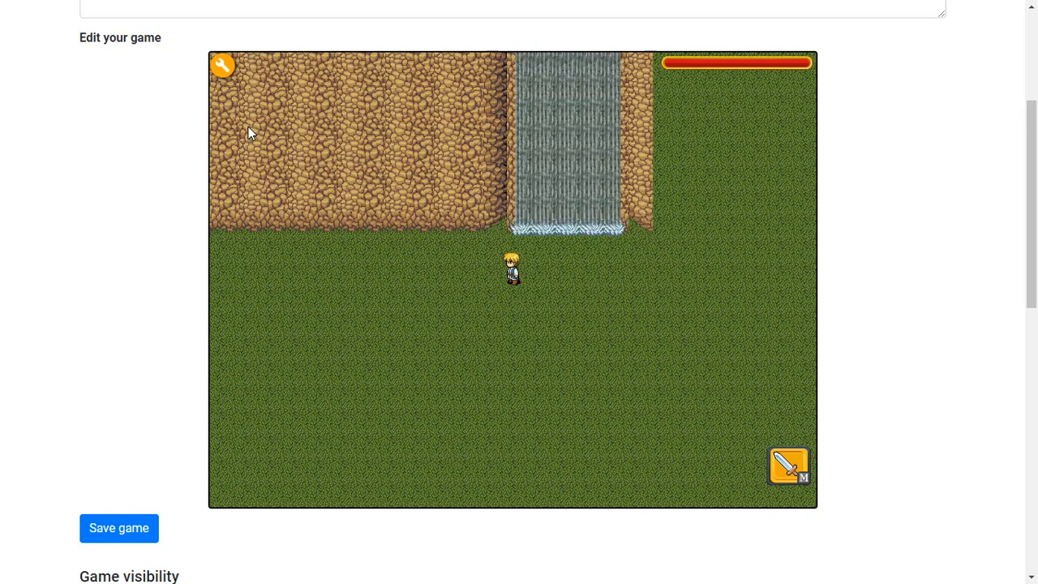
key("Left")
key("Down")
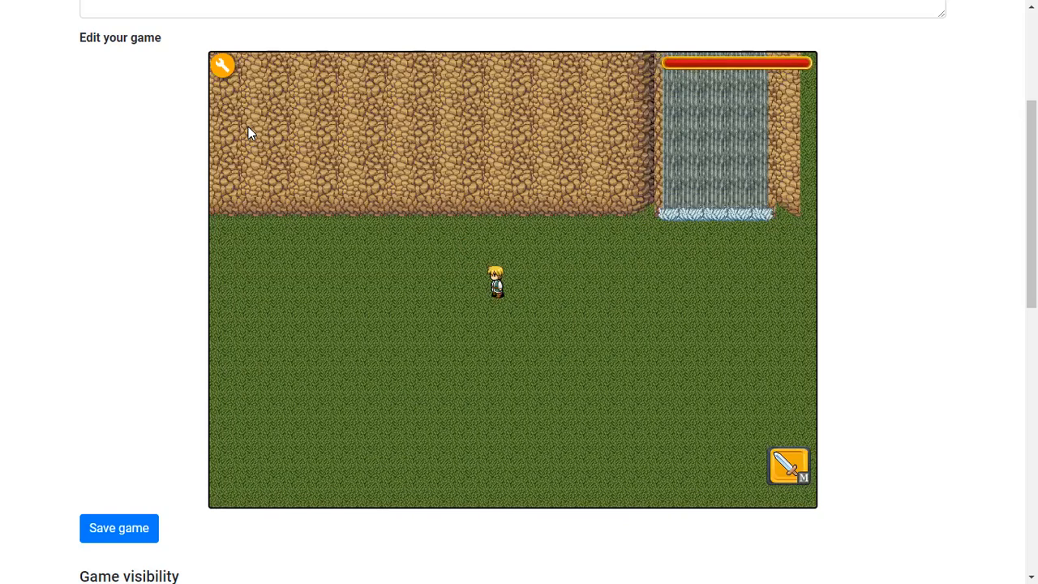
Step: Place an invisible door on the open grass near the waterfall and look at its destination level options
left_click(226, 71)
left_click(614, 352)
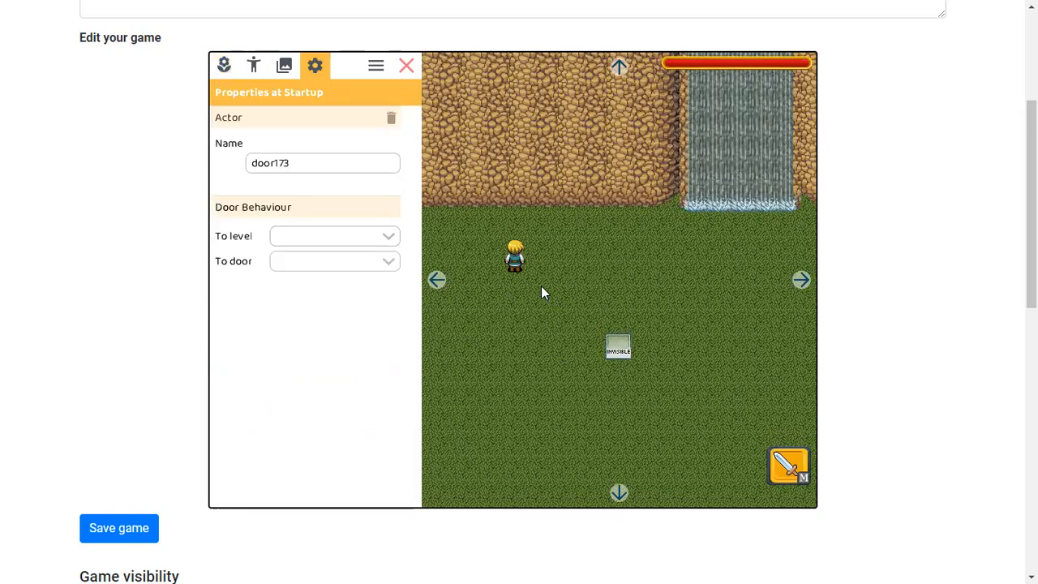
left_click(383, 237)
left_click(348, 240)
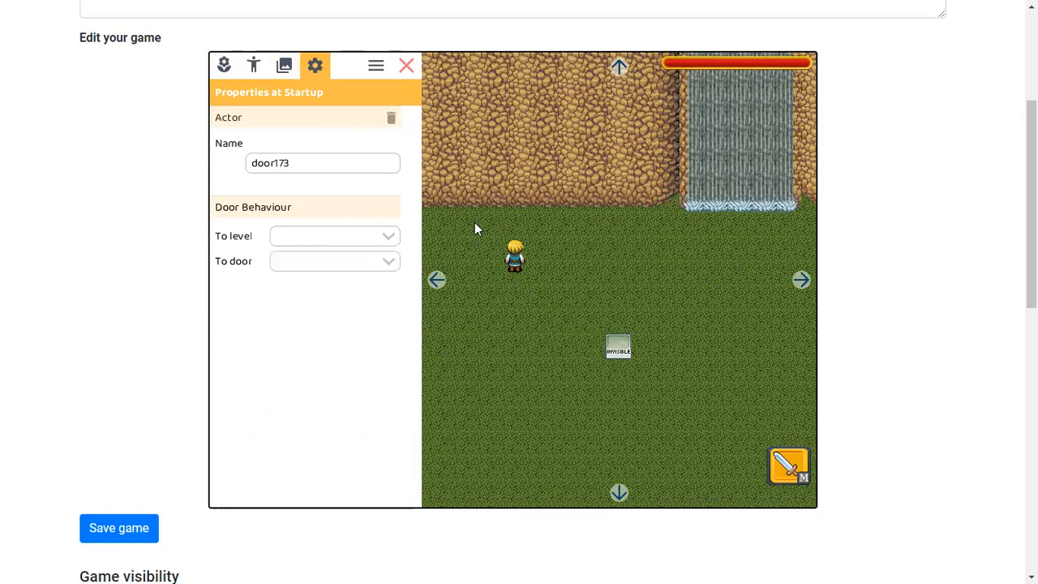
Step: Open the level first, resume the game and walk the hero into the desert up beside the stepped rock formation
left_click(284, 65)
left_click(245, 153)
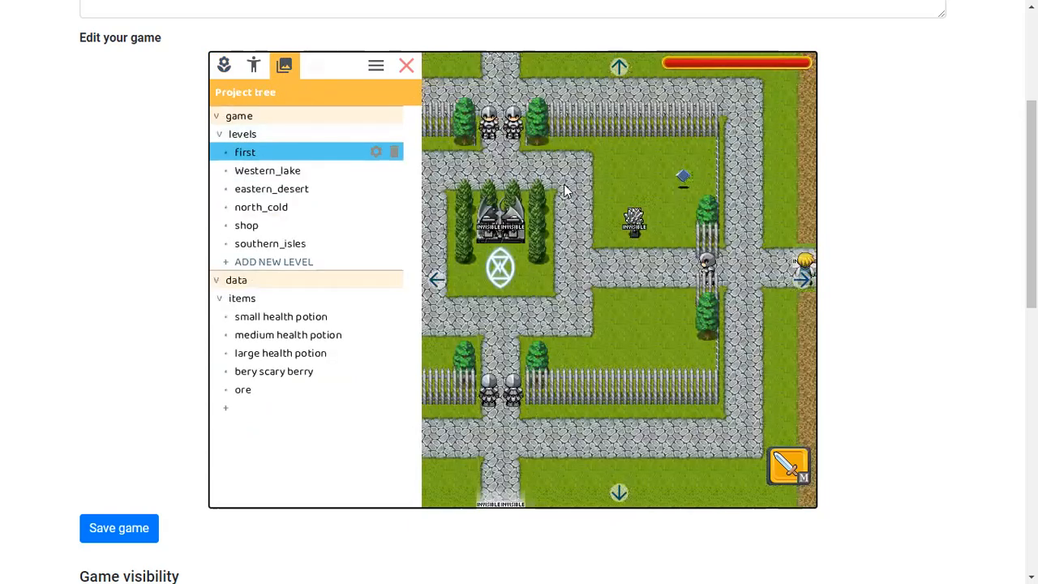
left_click(407, 65)
key("Right")
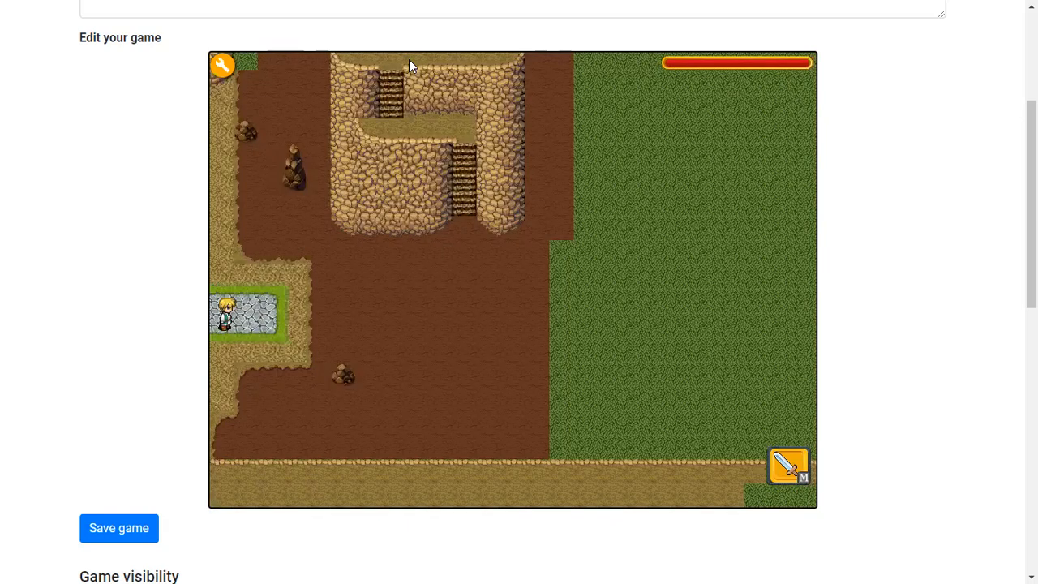
key("Up")
key("Right")
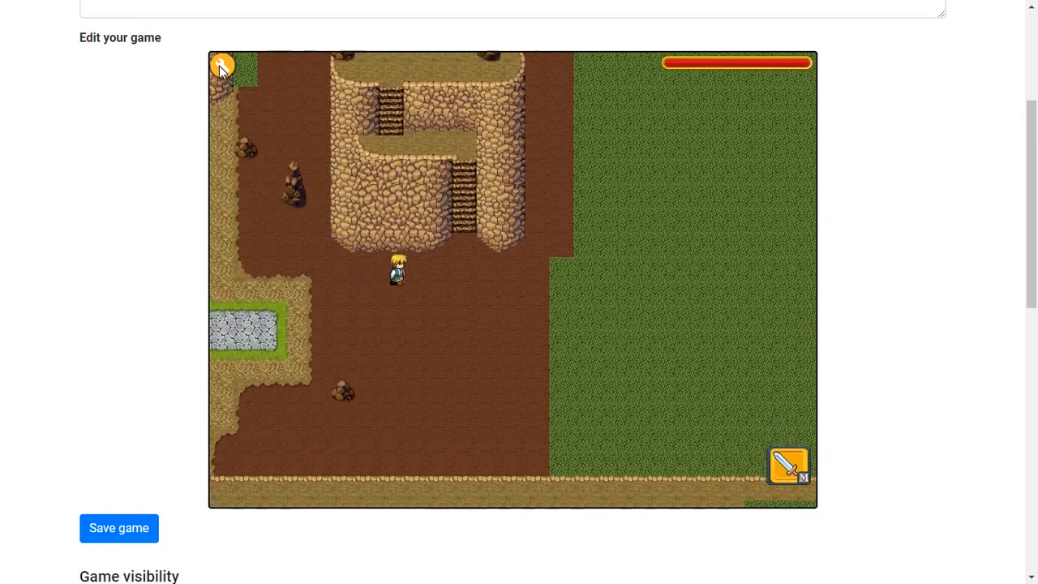
key("Up")
Step: Place a glowing doorway on the dirt beside the stepped rock formation
left_click(220, 67)
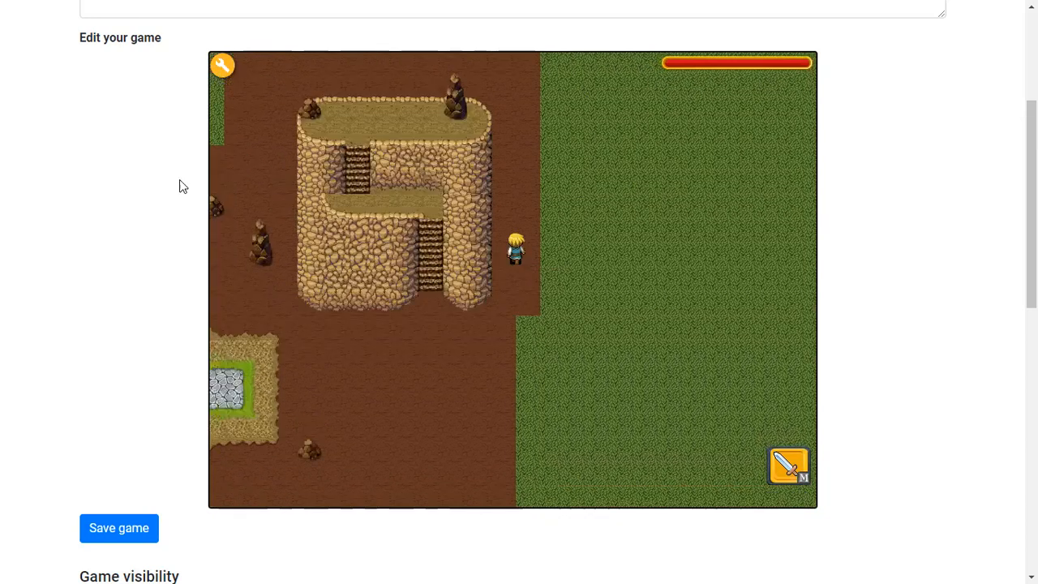
left_click(253, 64)
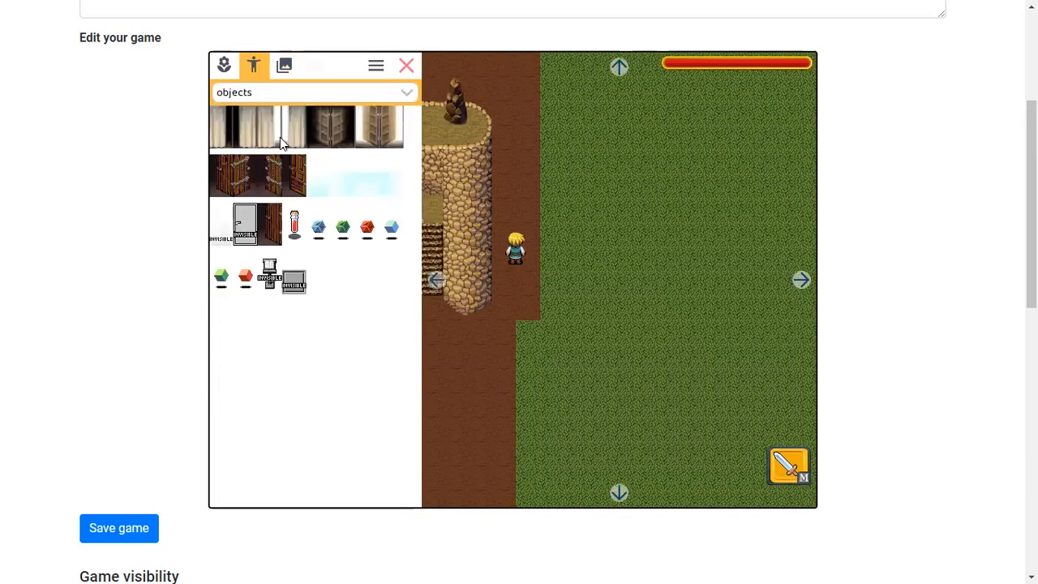
left_click(312, 193)
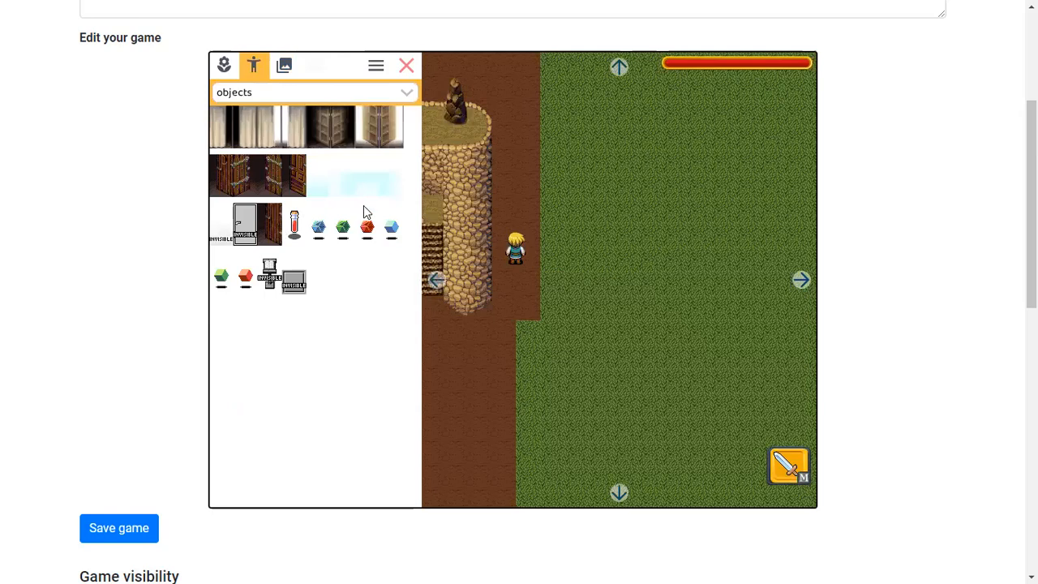
left_click(523, 214)
Step: Link the glowing doorway to door173 in the eastern_desert level and resume the game
left_click(329, 239)
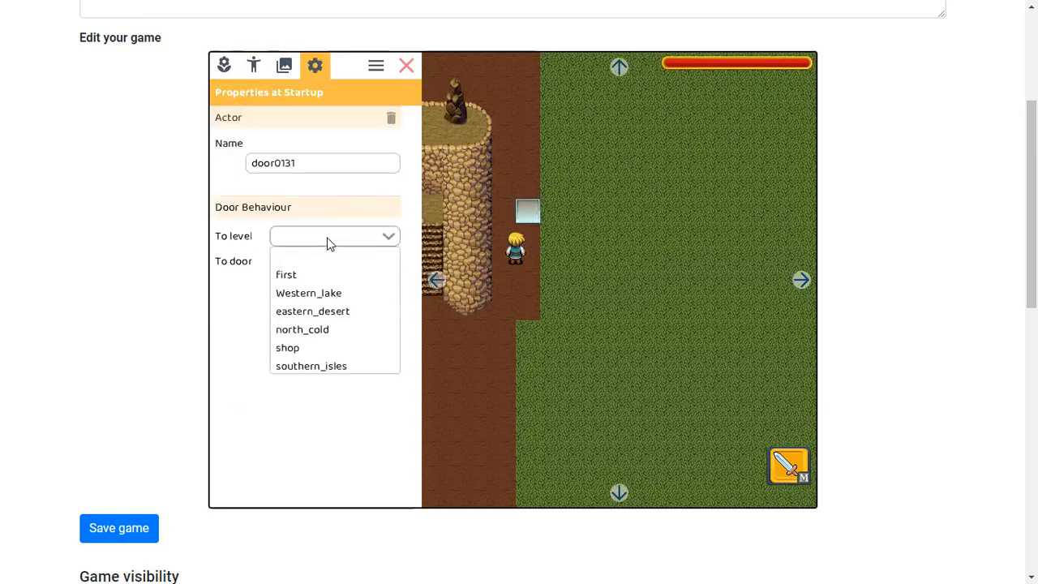
left_click(317, 310)
left_click(308, 262)
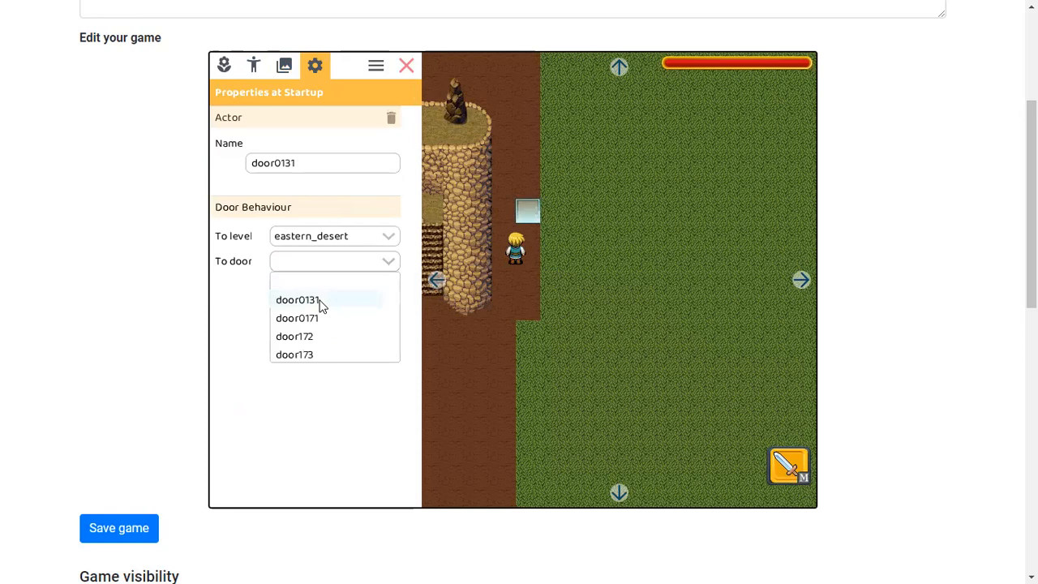
left_click(377, 355)
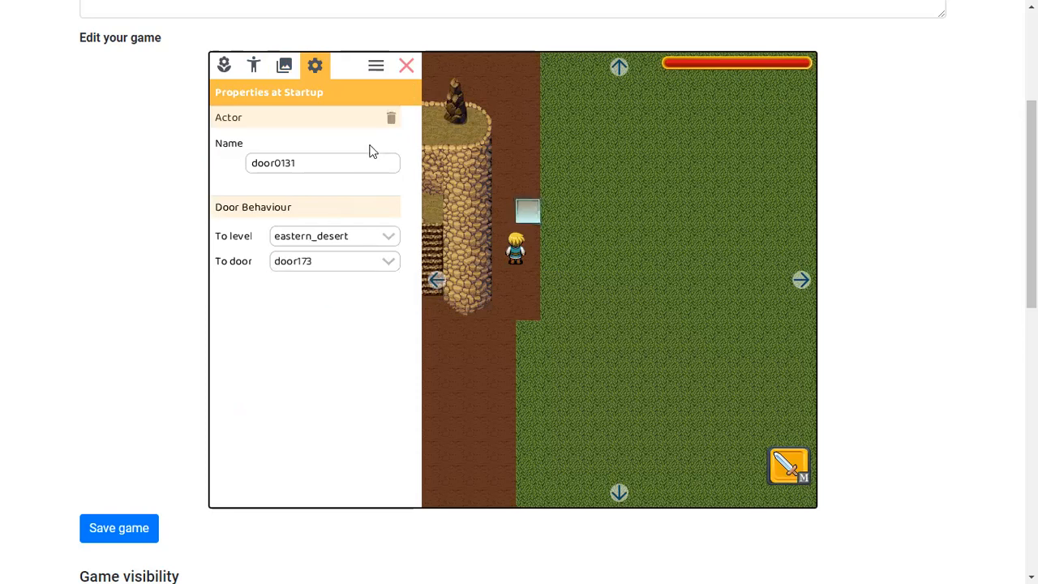
left_click(406, 66)
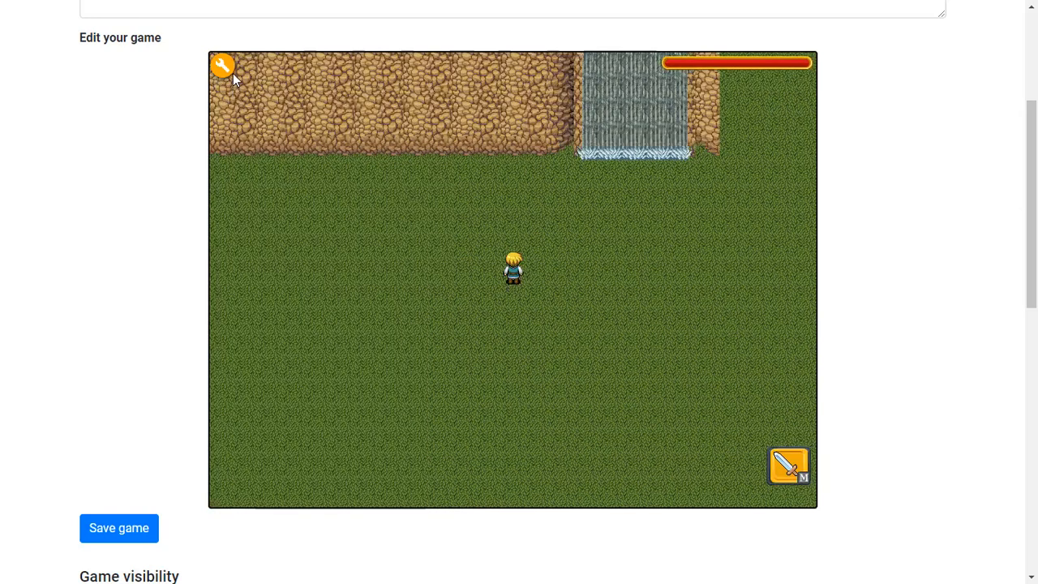
Step: Link the invisible door near the waterfall back to door0131 in the eastern_desert level
left_click(520, 324)
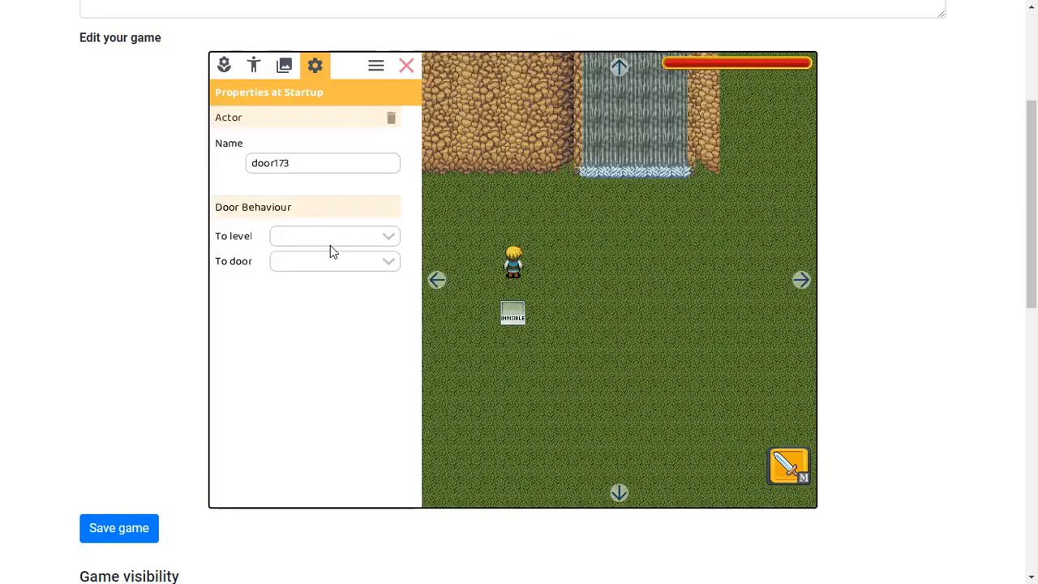
left_click(332, 236)
left_click(325, 312)
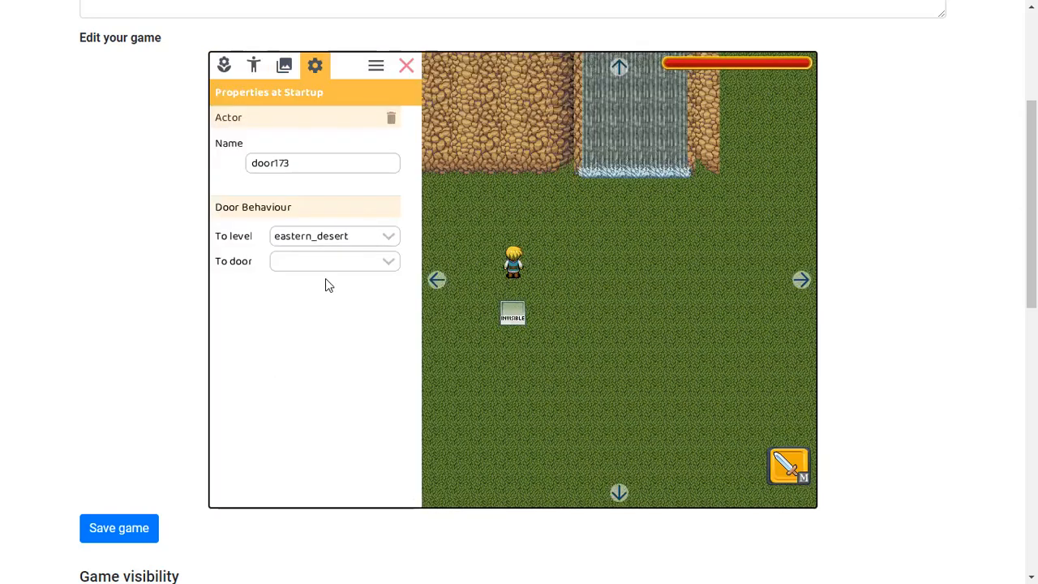
left_click(328, 261)
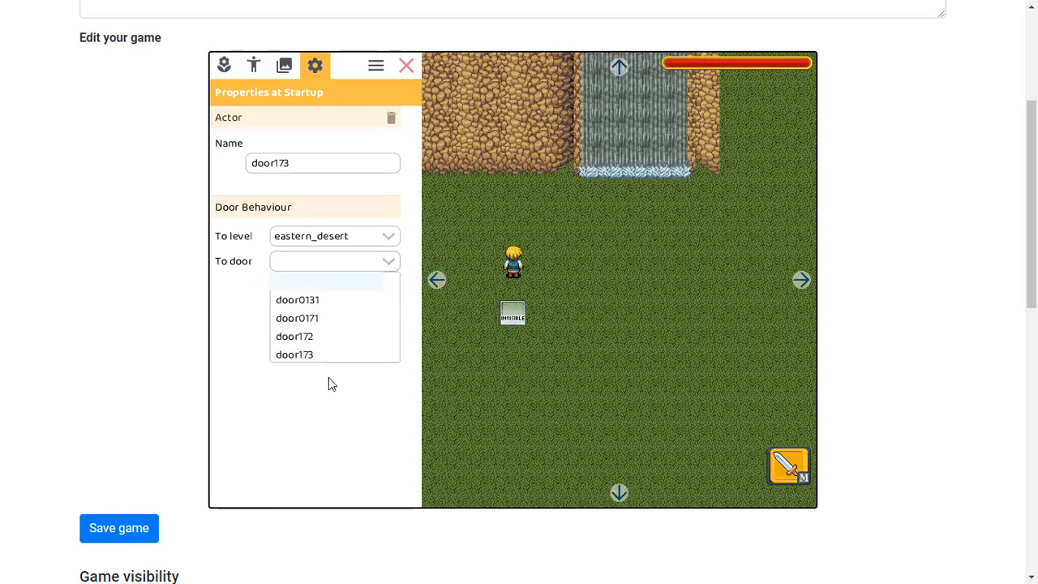
left_click(315, 299)
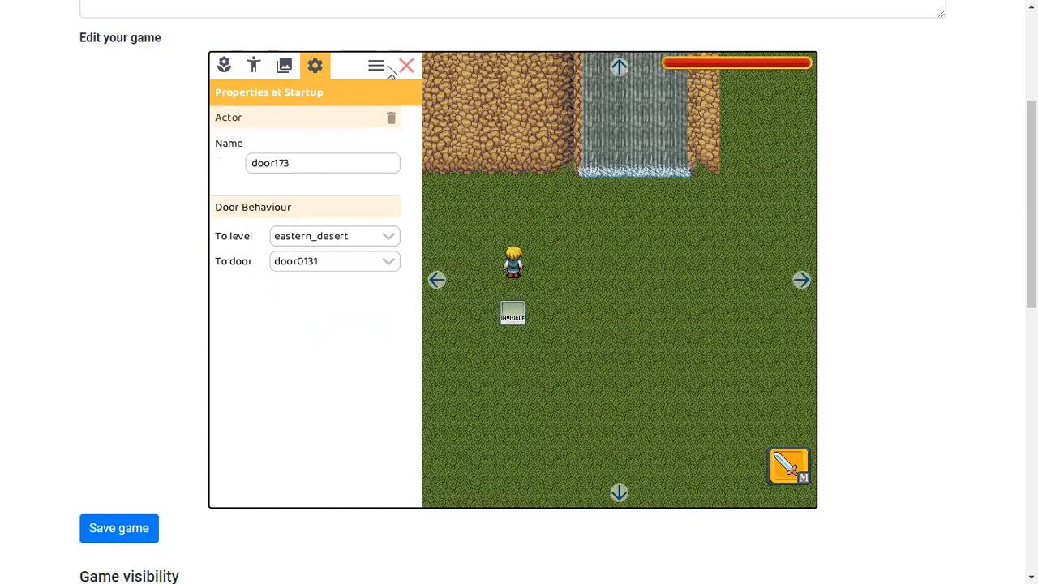
Step: Place another glowing doorway at the invisible door near the waterfall as its visible marker and resume the game
left_click(284, 68)
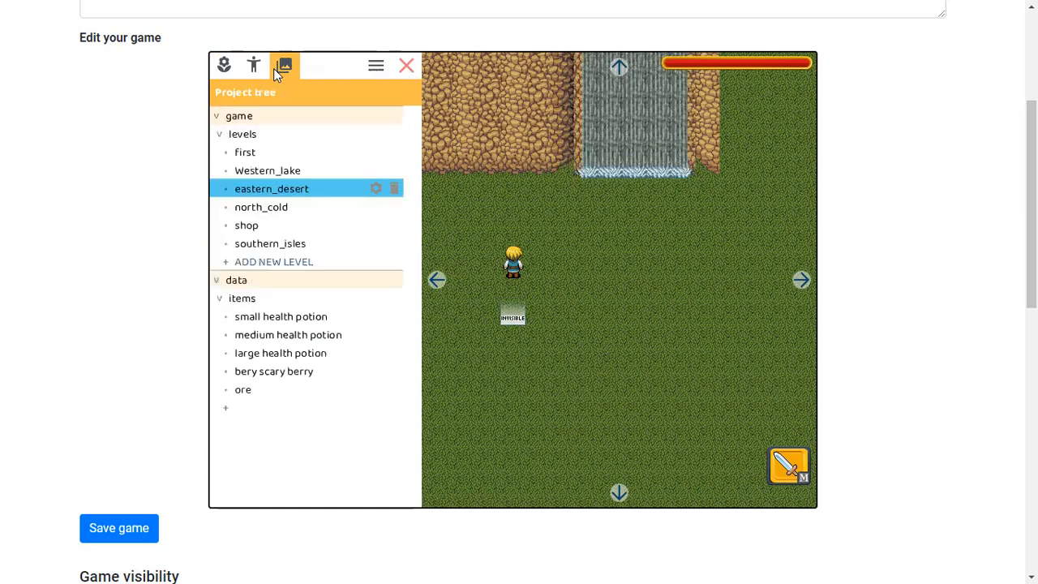
left_click(227, 67)
left_click(254, 67)
left_click(316, 192)
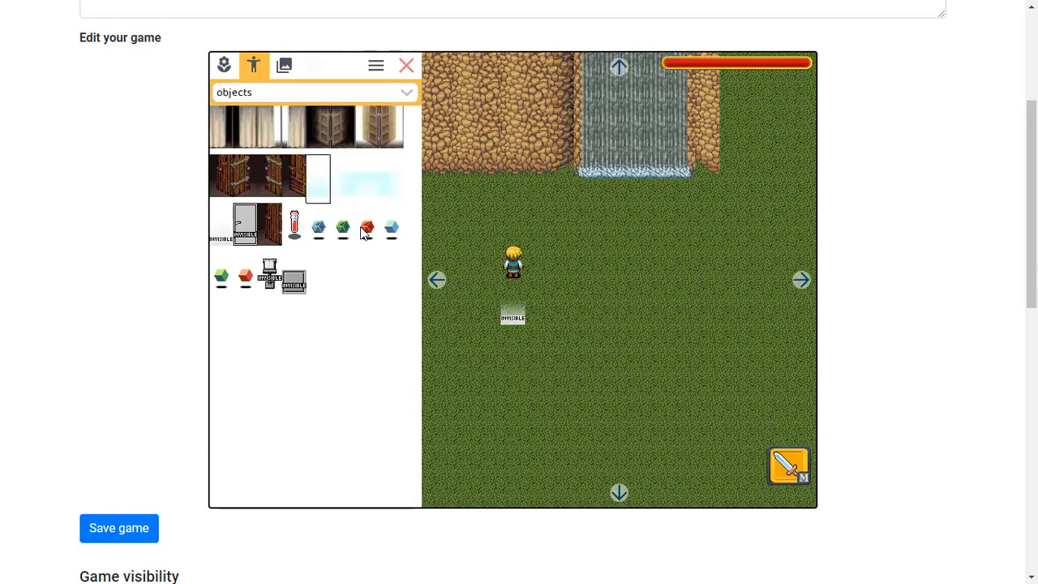
left_click(547, 341)
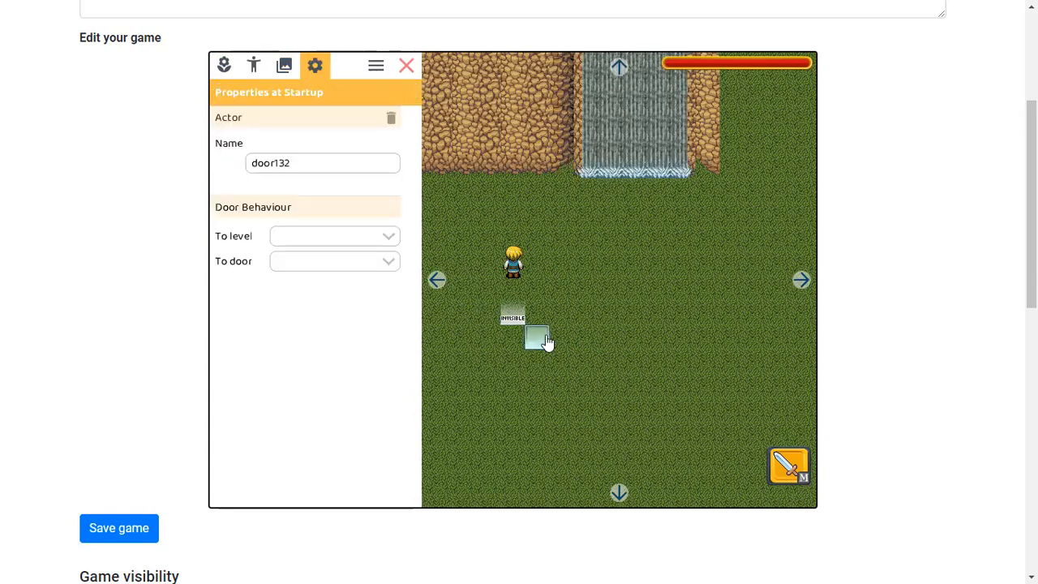
left_click(406, 67)
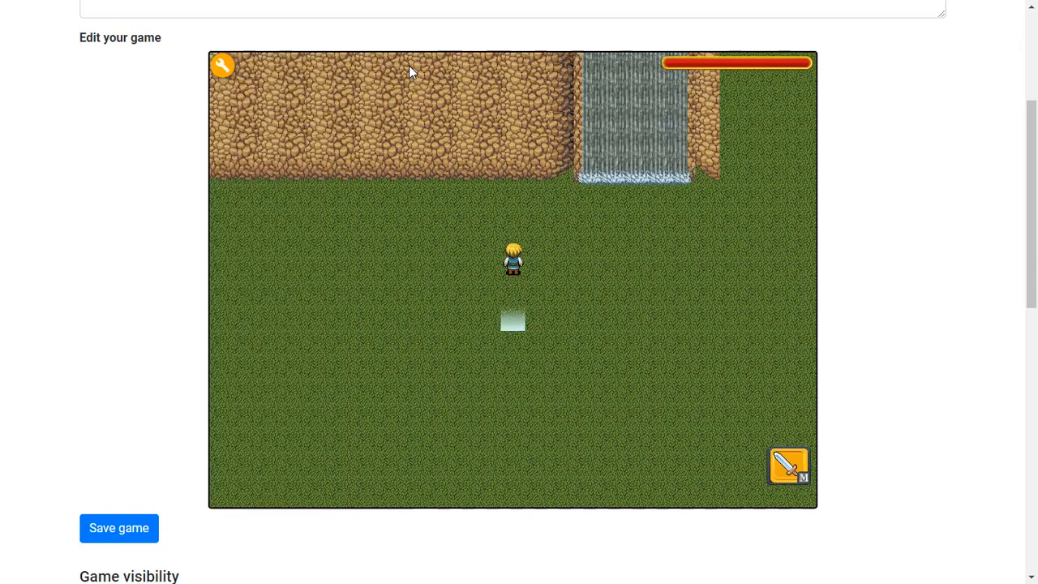
Step: Test the linked doorways by walking the hero back and forth between the waterfall area and the rock formation
key("Down")
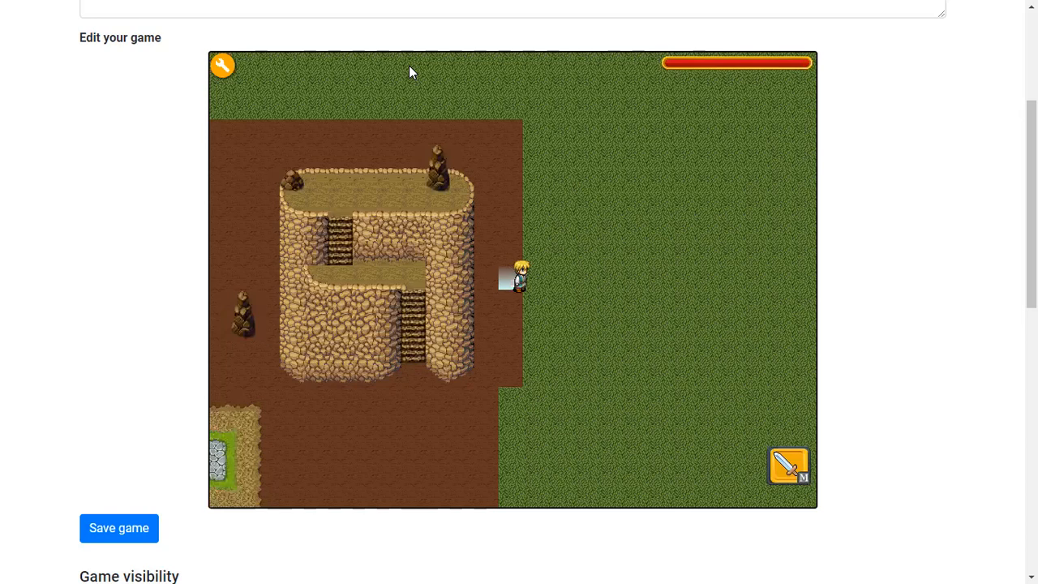
key("Left")
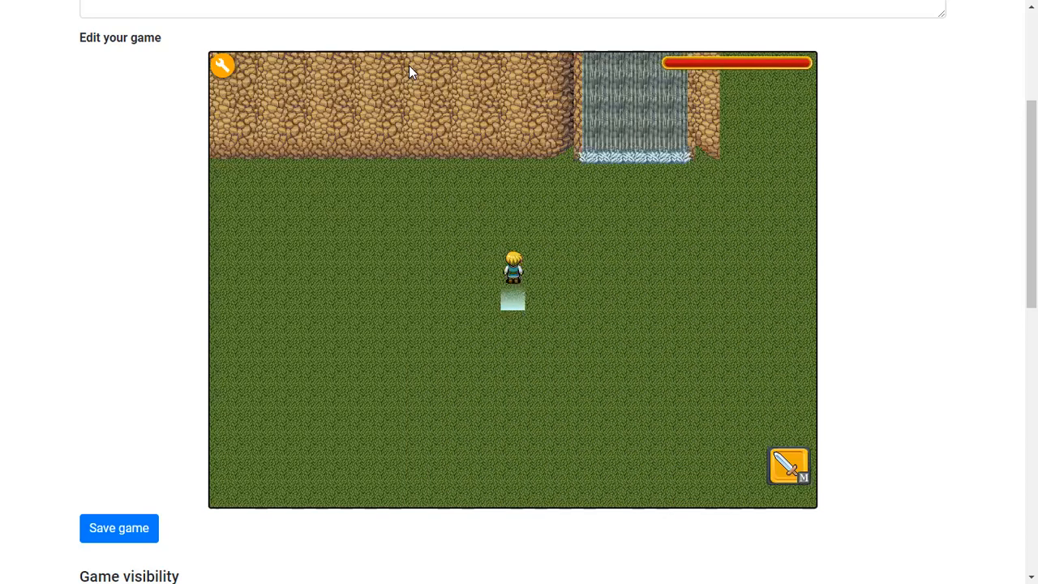
key("Down")
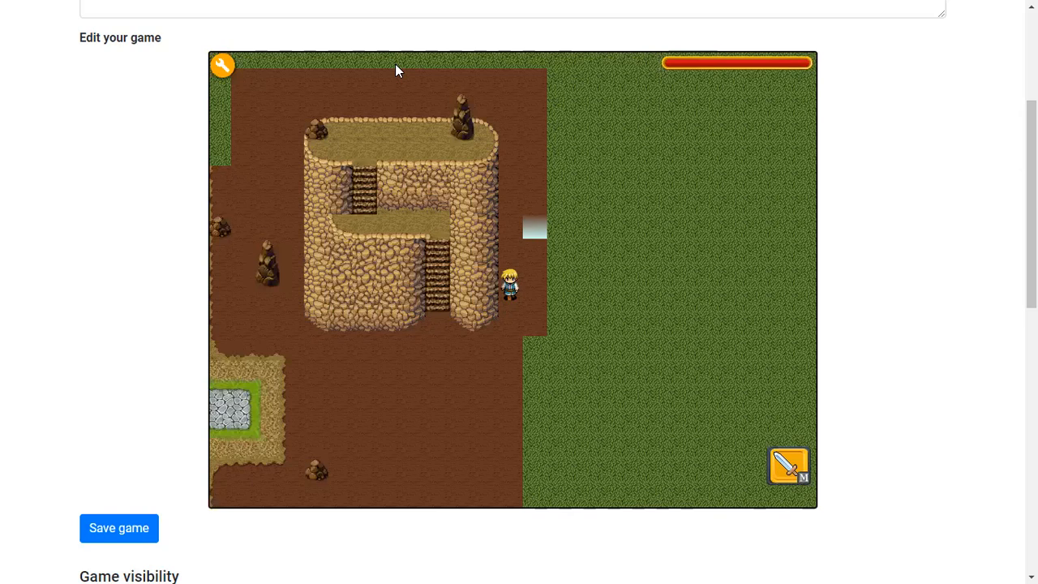
Step: Walk the hero around the rock formation back to the paved stone path
key("Down")
key("Left")
key("Left")
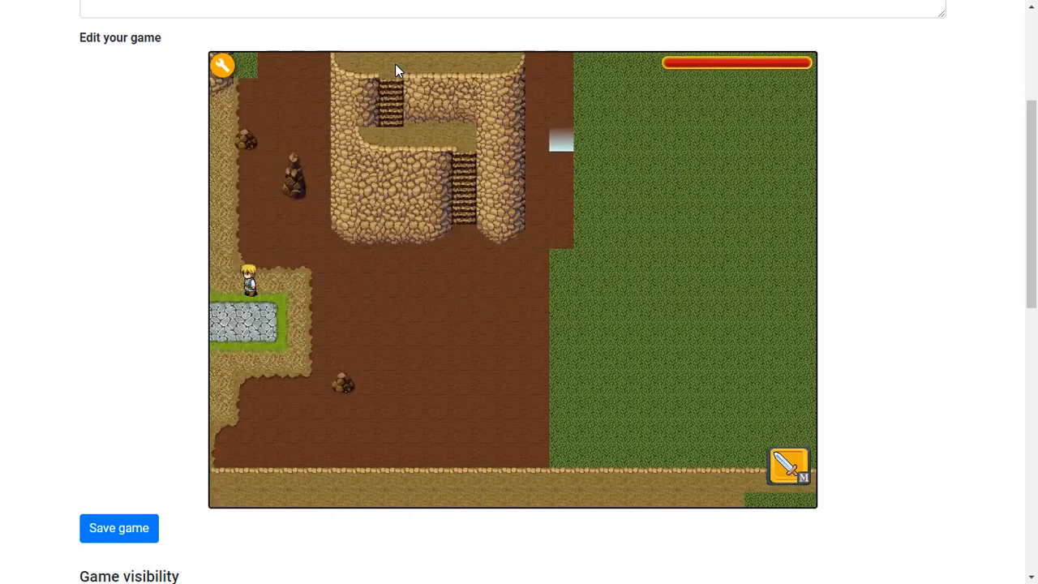
Step: Walk the hero west into the paved garden, around the winged statue and back to the garden's eastern edge
key("Down")
key("Left")
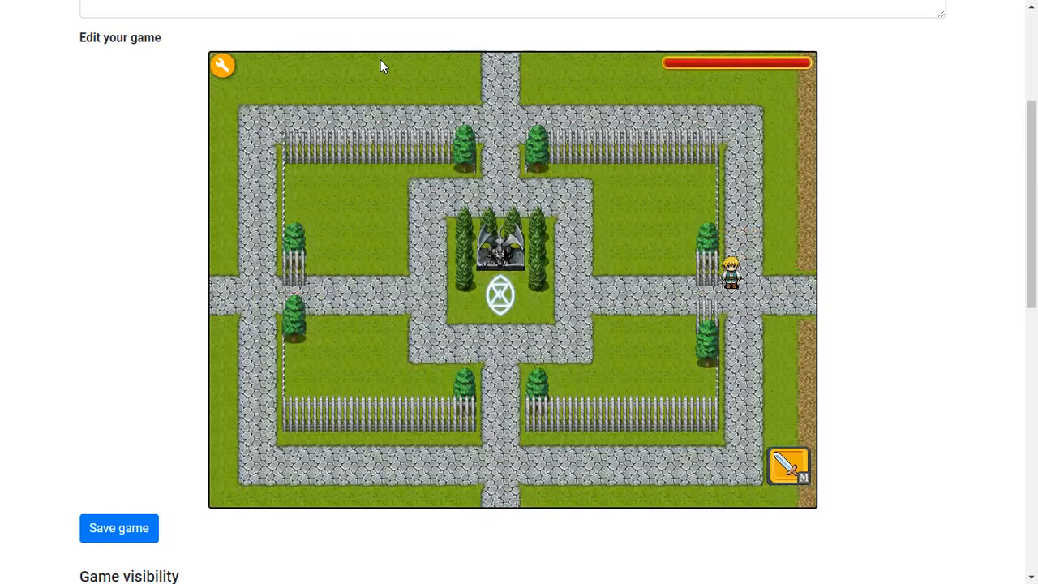
key("Up")
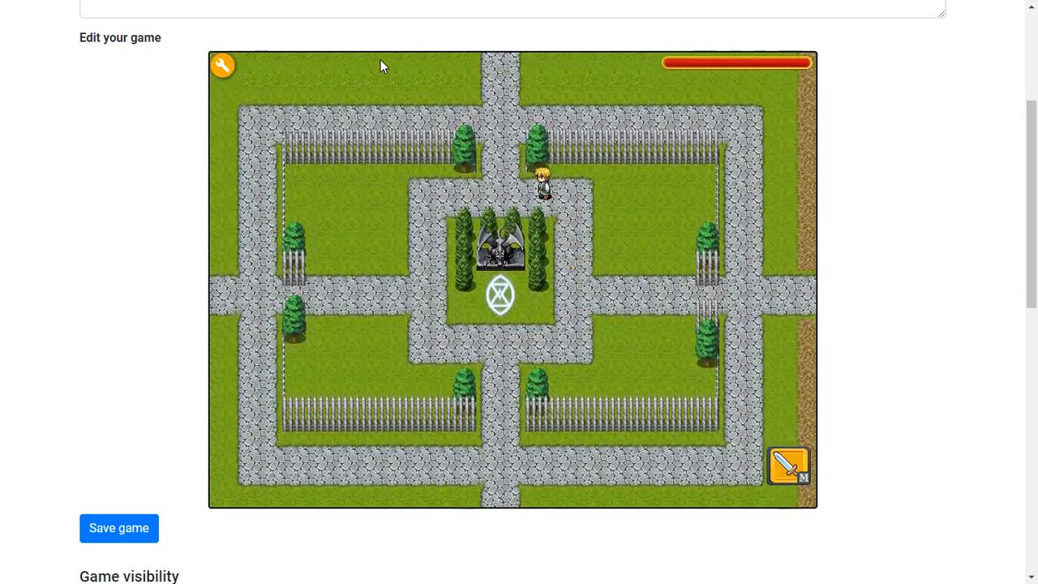
key("Left")
key("Left")
key("Down")
key("Right")
key("Down")
key("Right")
key("Up")
key("Right")
key("Right")
key("Up")
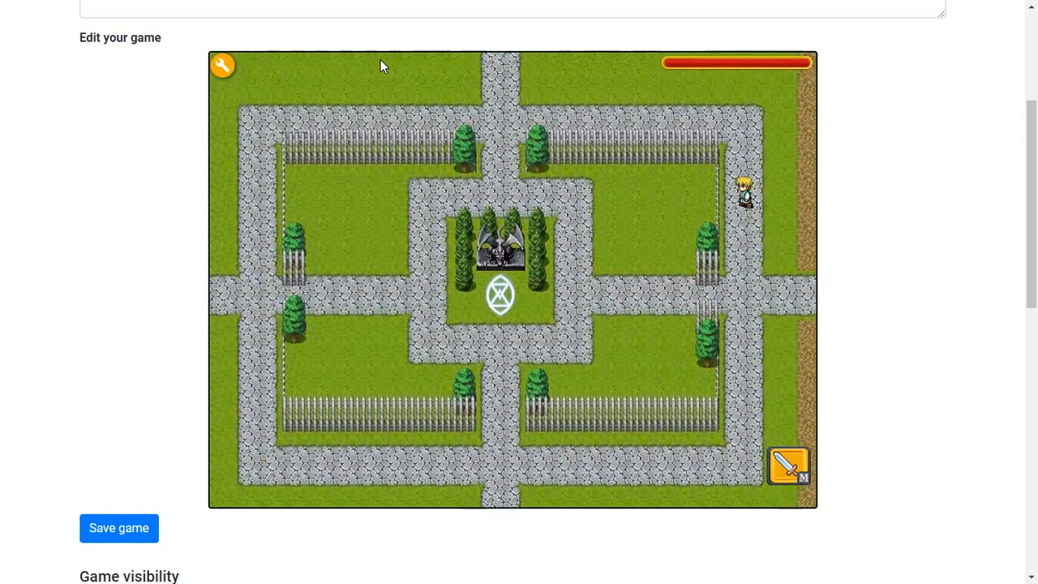
key("Left")
key("Right")
key("Down")
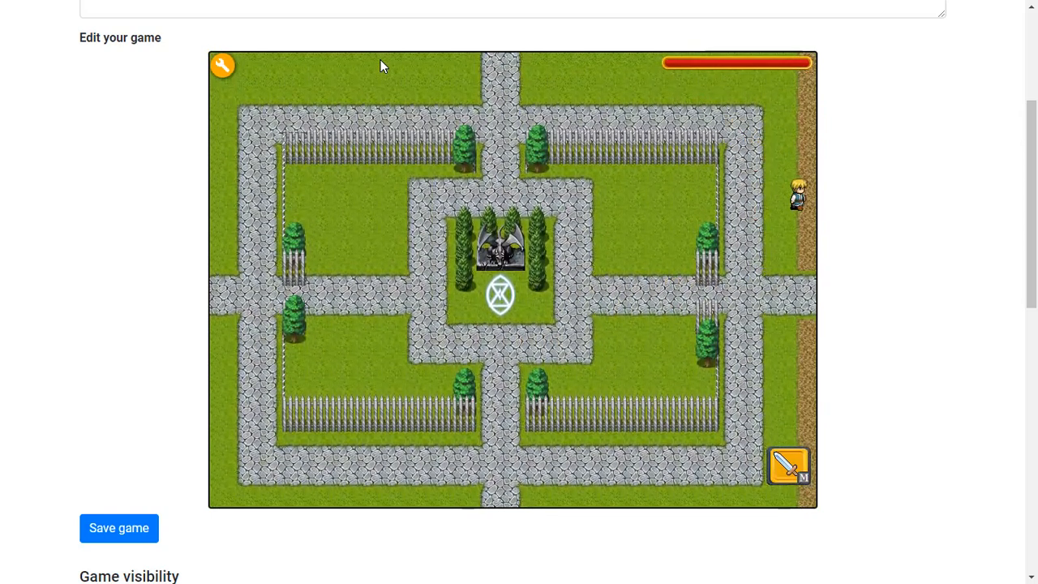
Step: Walk the hero east across the dirt and grass, looping back to the dirt behind the rock formation
key("Right")
key("Right")
key("Up")
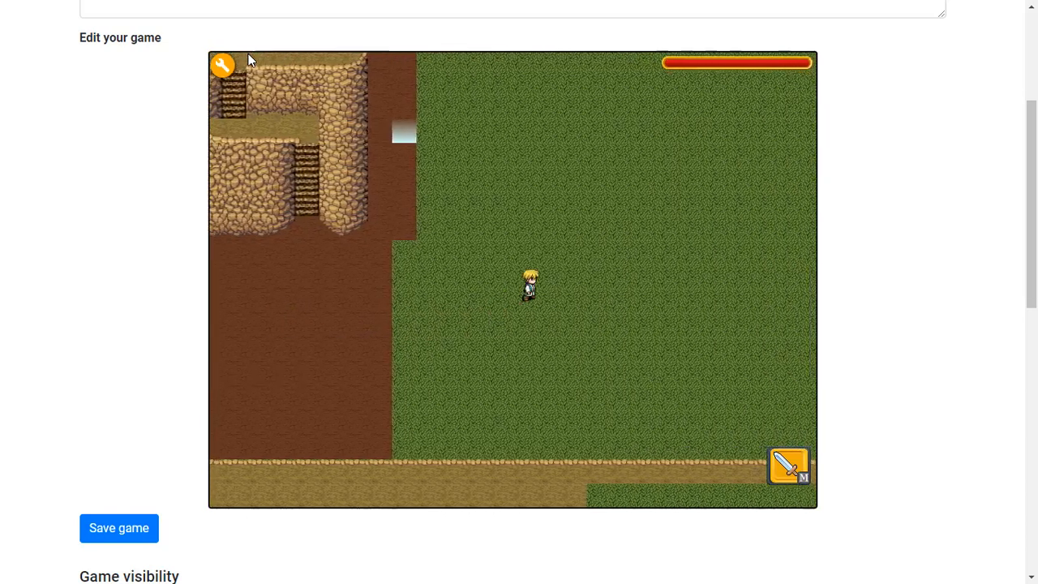
key("Up")
key("Right")
key("Up")
key("Right")
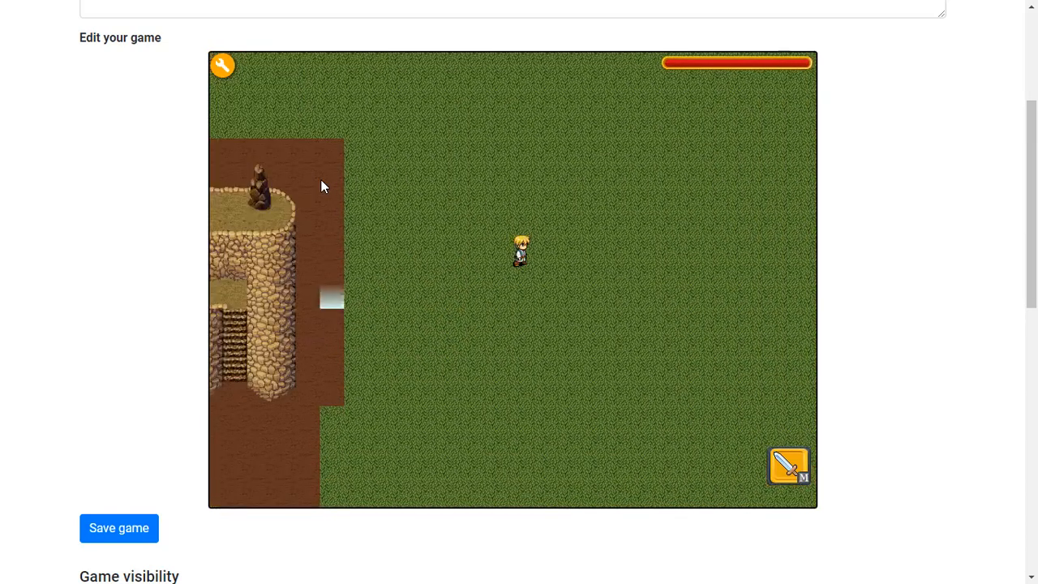
key("Left")
key("Up")
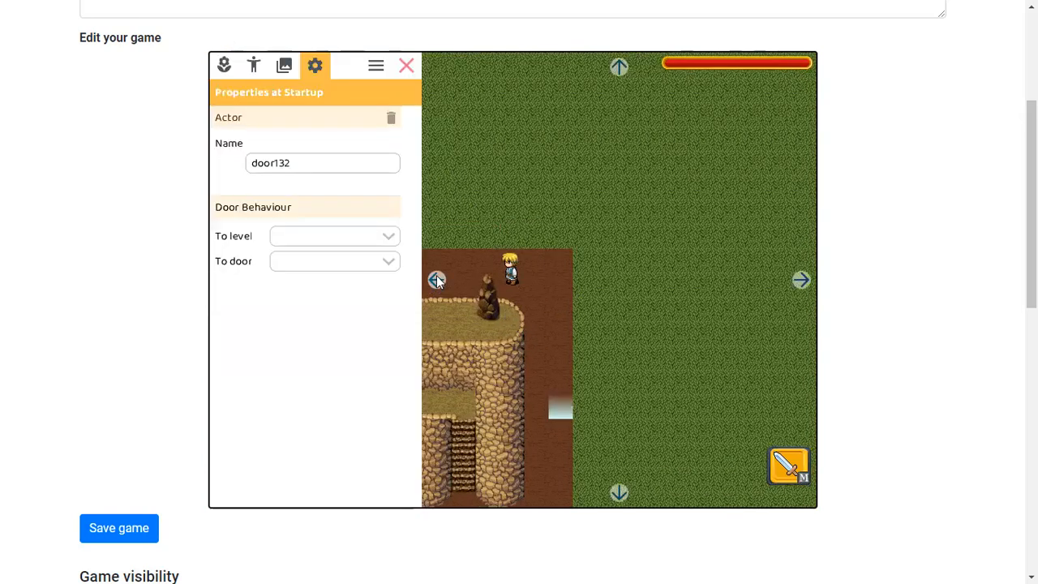
Step: Examine the grass and sand areas surrounding the rock formation in the level editor and return to the game
left_click(796, 290)
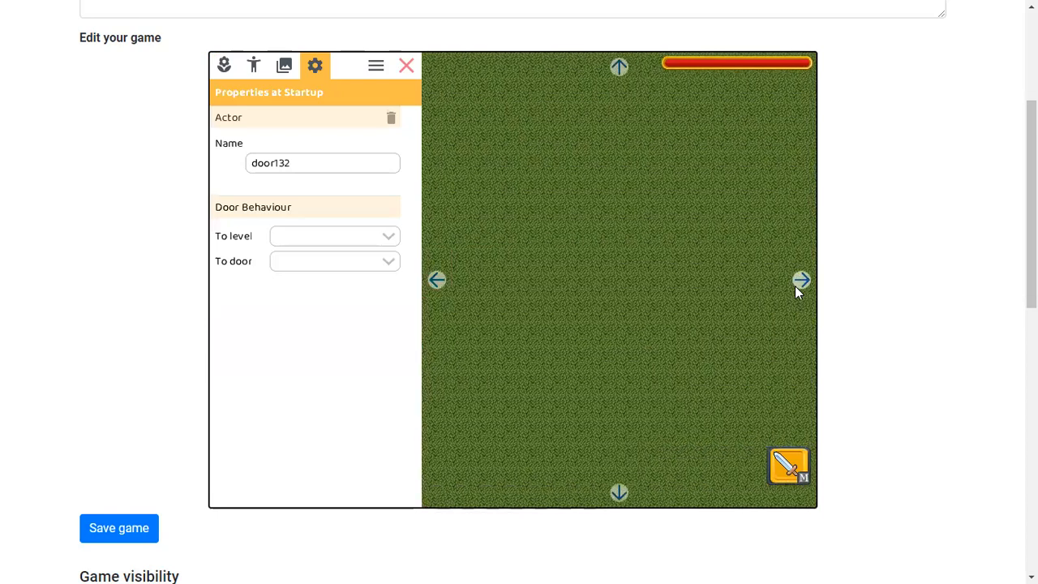
left_click(794, 286)
left_click(795, 285)
left_click(795, 286)
left_click(794, 286)
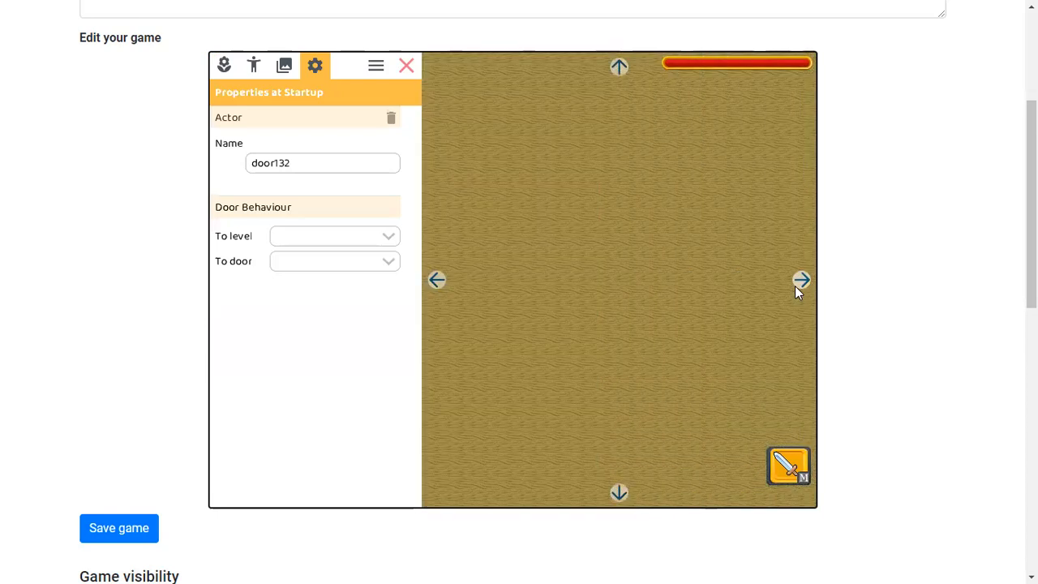
left_click(795, 286)
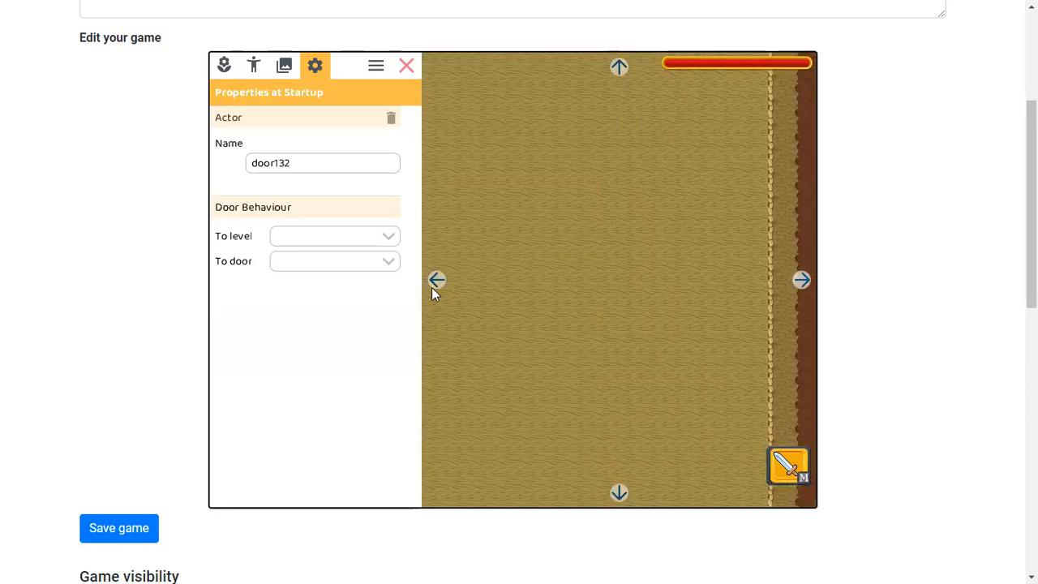
left_click(617, 68)
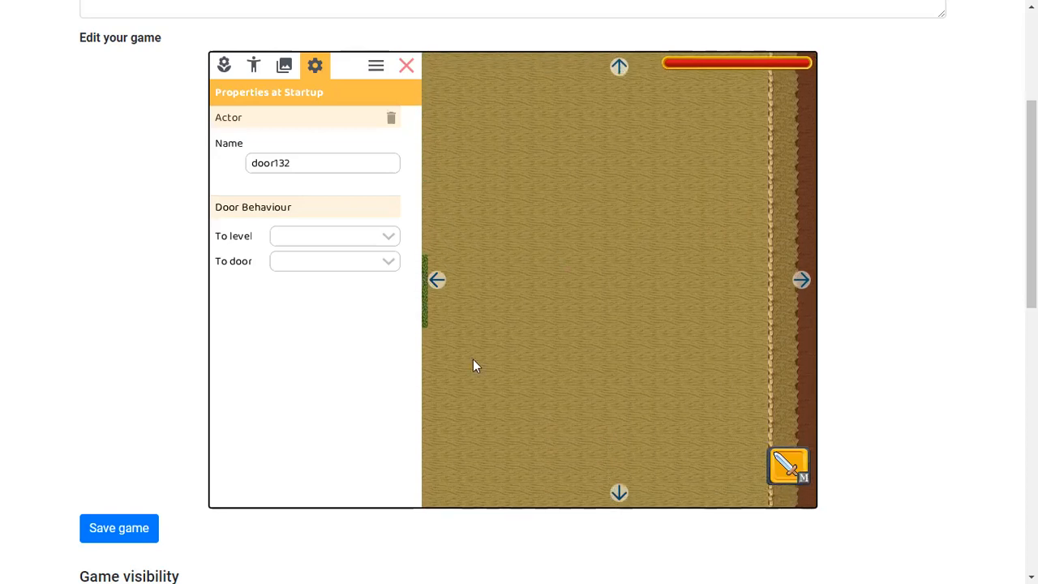
left_click(437, 280)
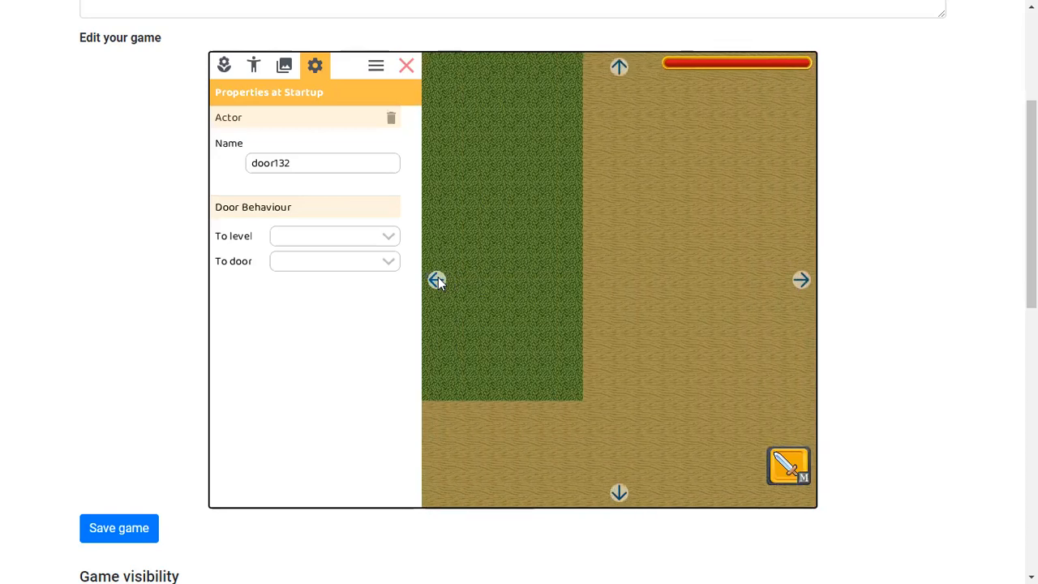
left_click(801, 289)
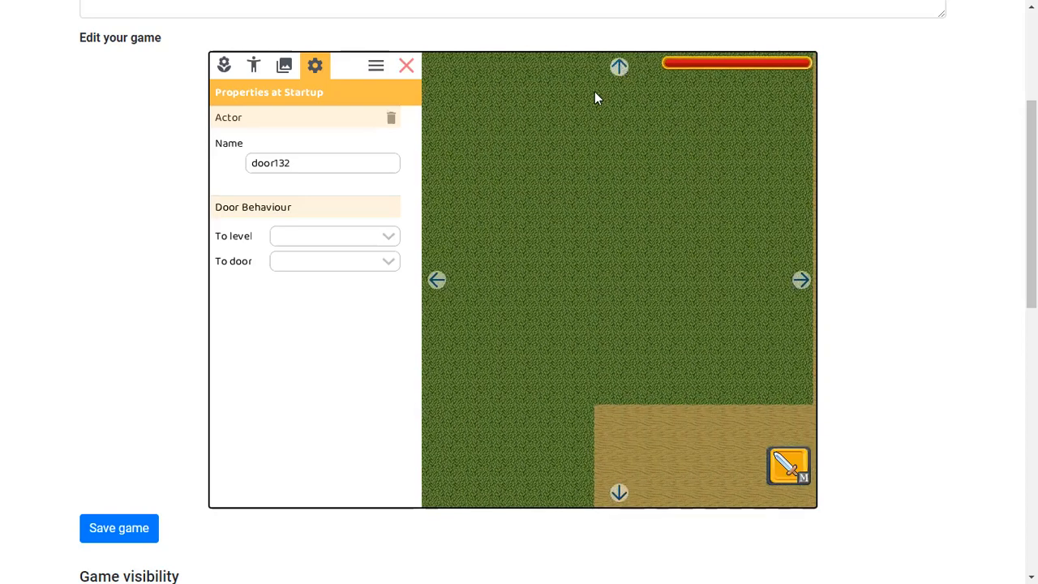
left_click(436, 280)
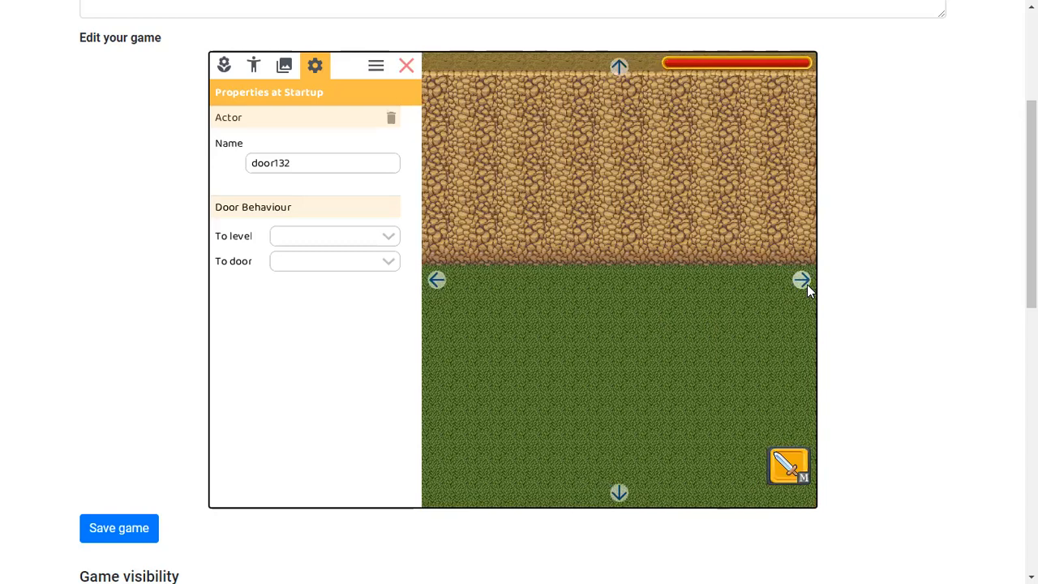
left_click(806, 286)
left_click(807, 285)
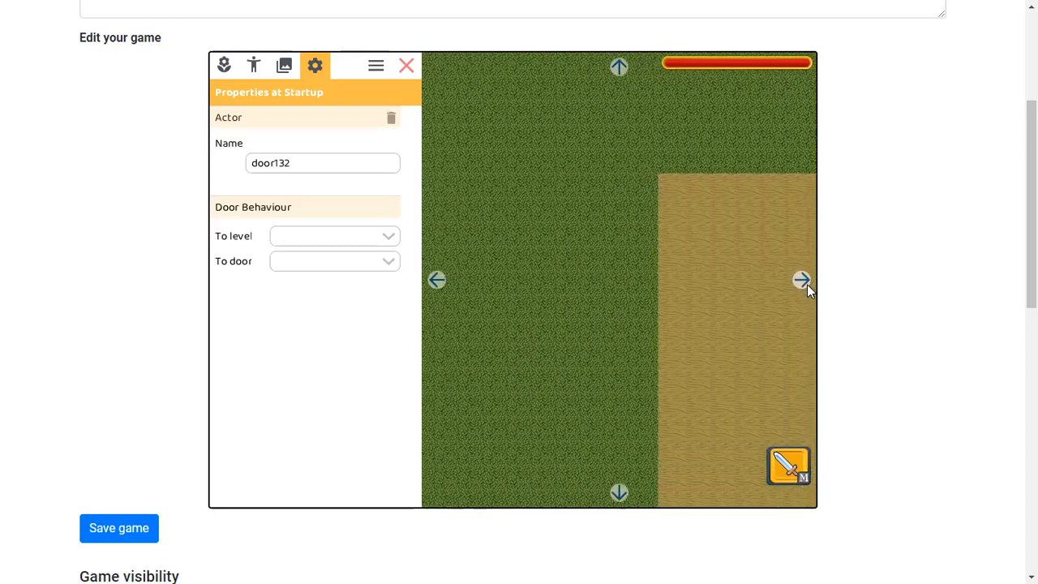
left_click(437, 280)
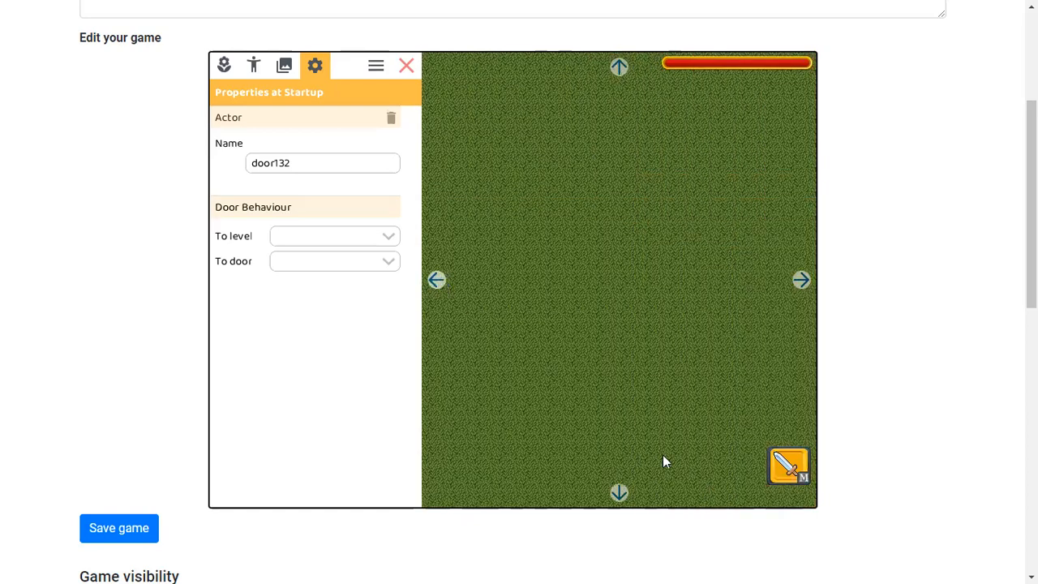
left_click(619, 490)
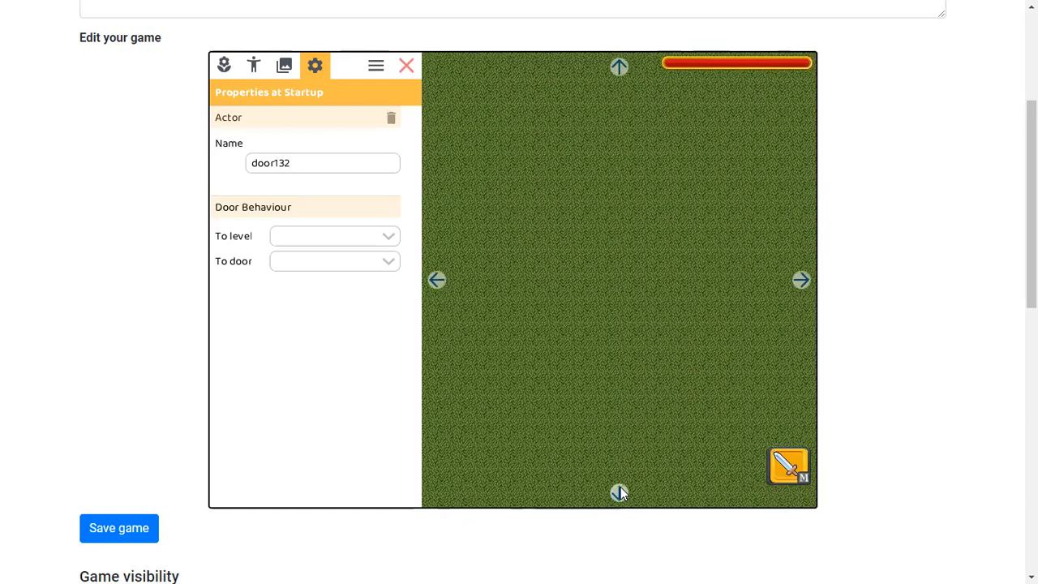
left_click(801, 280)
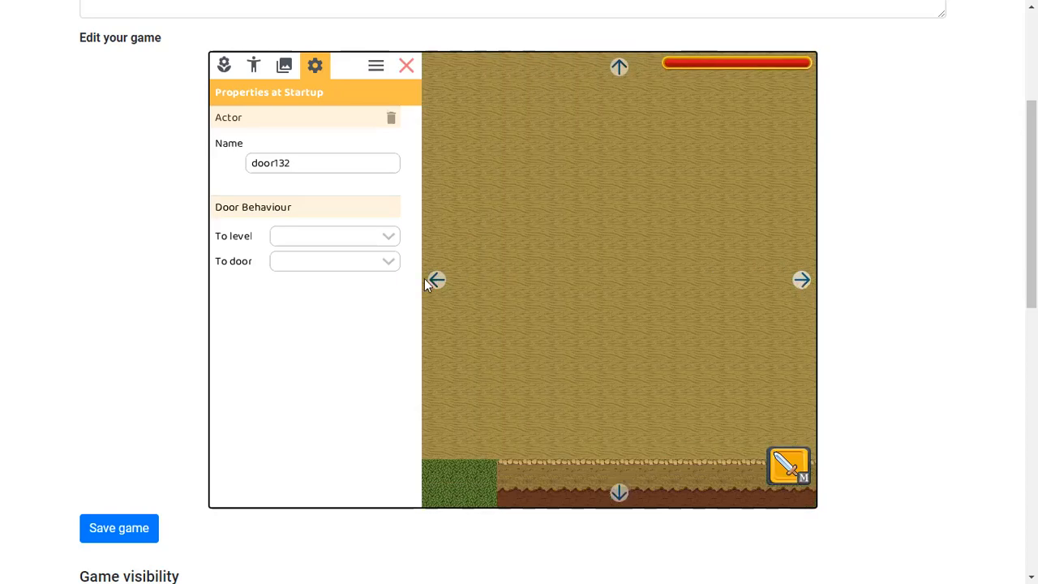
left_click(438, 281)
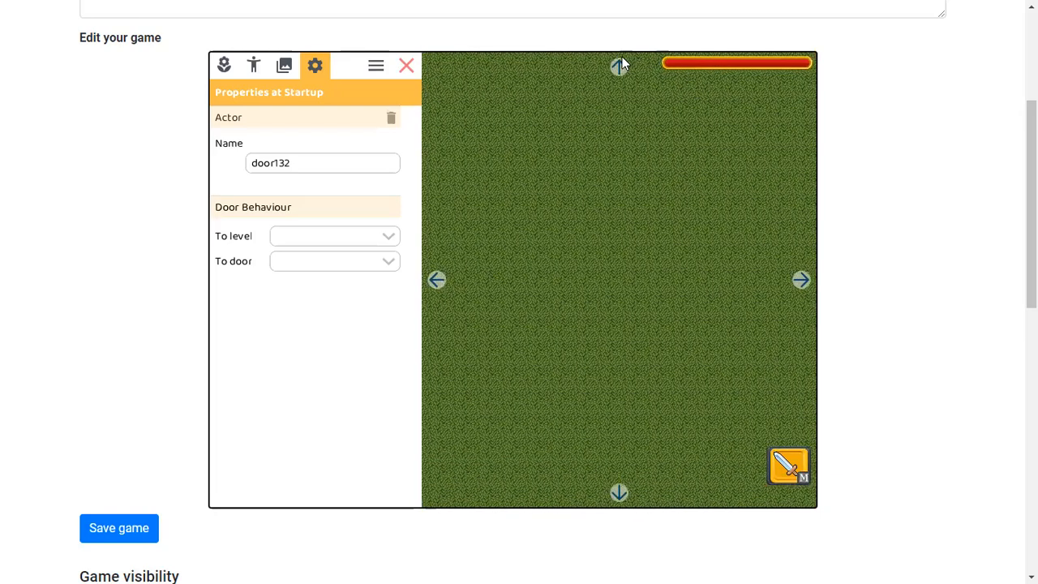
left_click(619, 71)
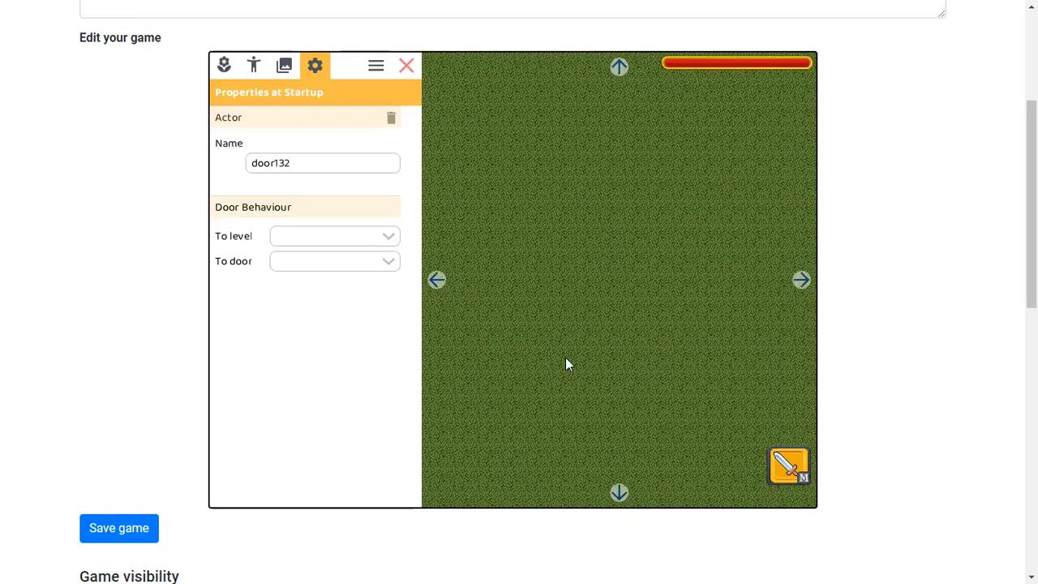
left_click(622, 71)
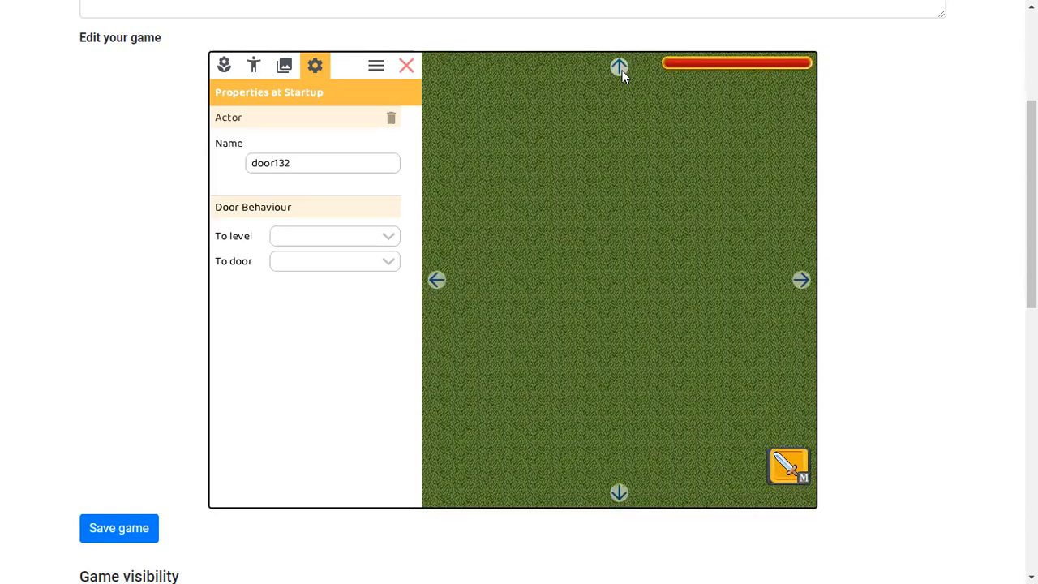
left_click(435, 290)
left_click(616, 492)
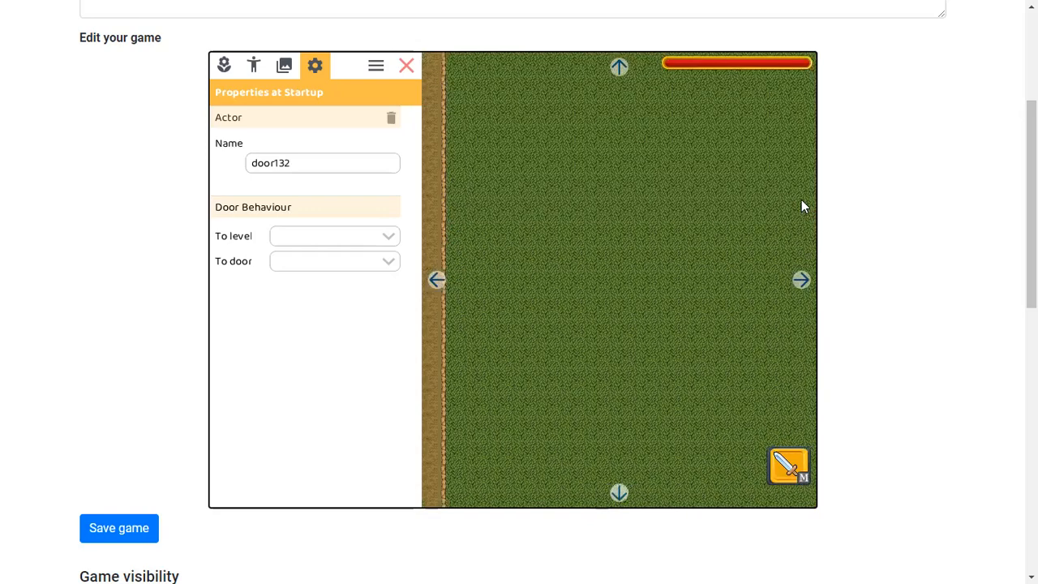
left_click(802, 285)
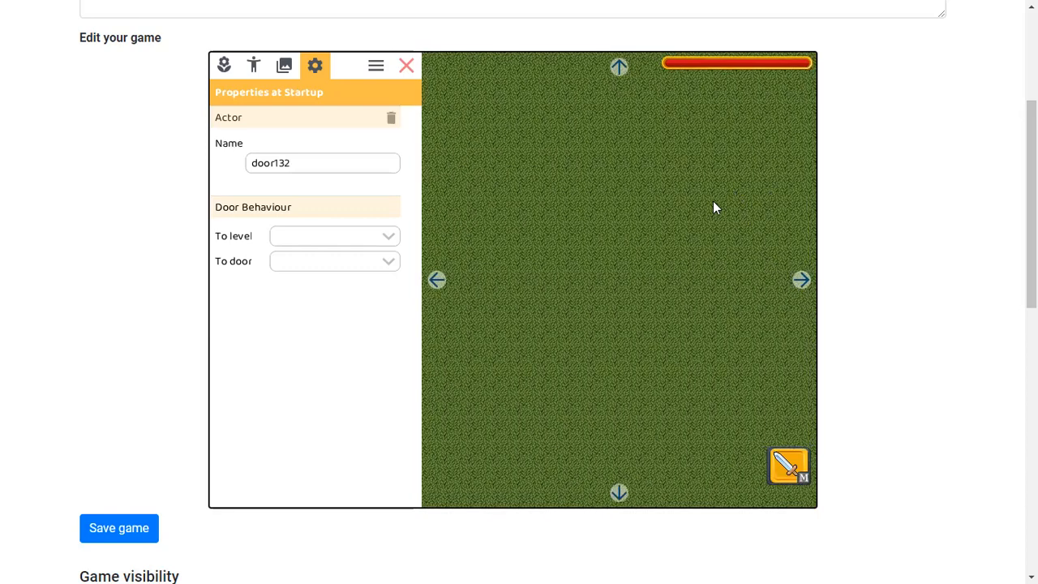
left_click(406, 65)
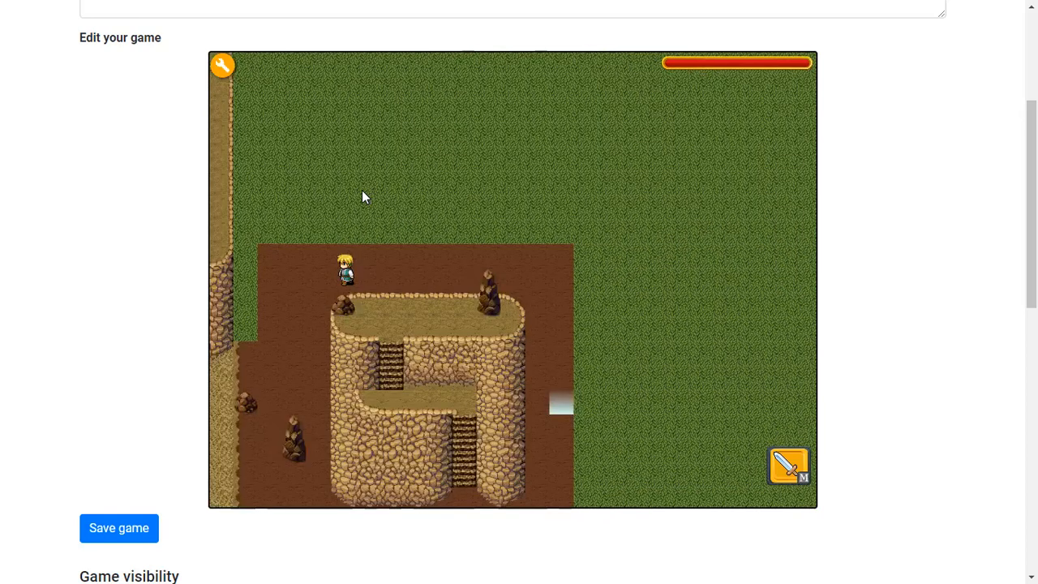
Step: Walk the hero down to the paved path's end and back up along the cliff west of the rock formation
key("Left")
key("Down")
key("Right")
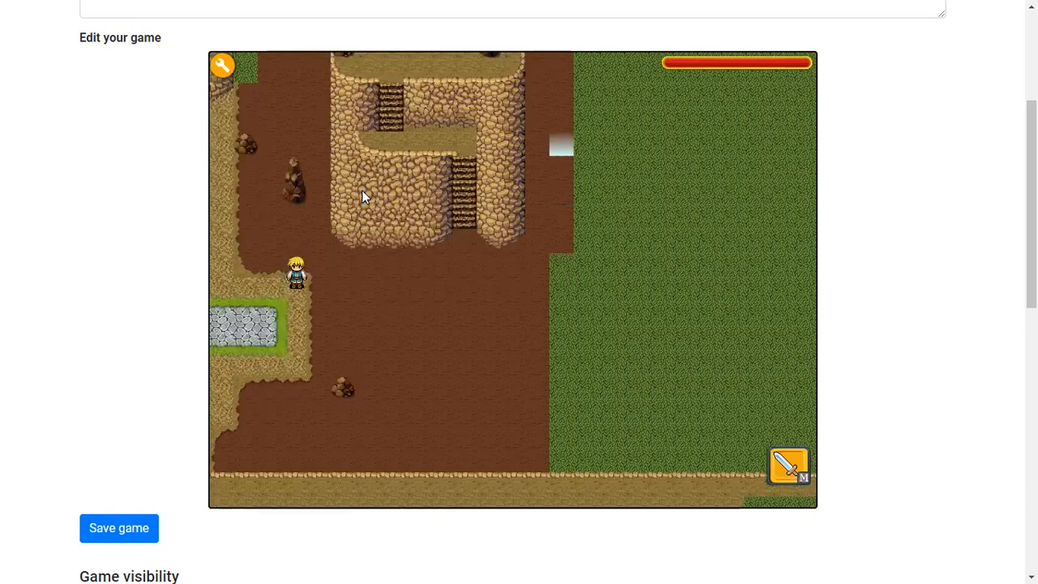
key("Up")
key("Right")
key("Up")
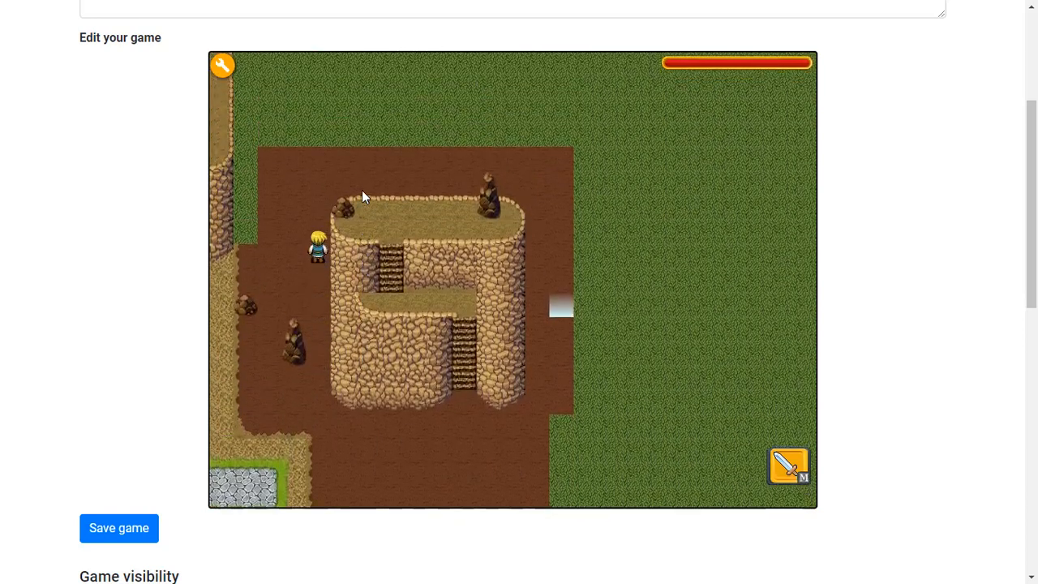
key("Up")
key("Right")
key("Left")
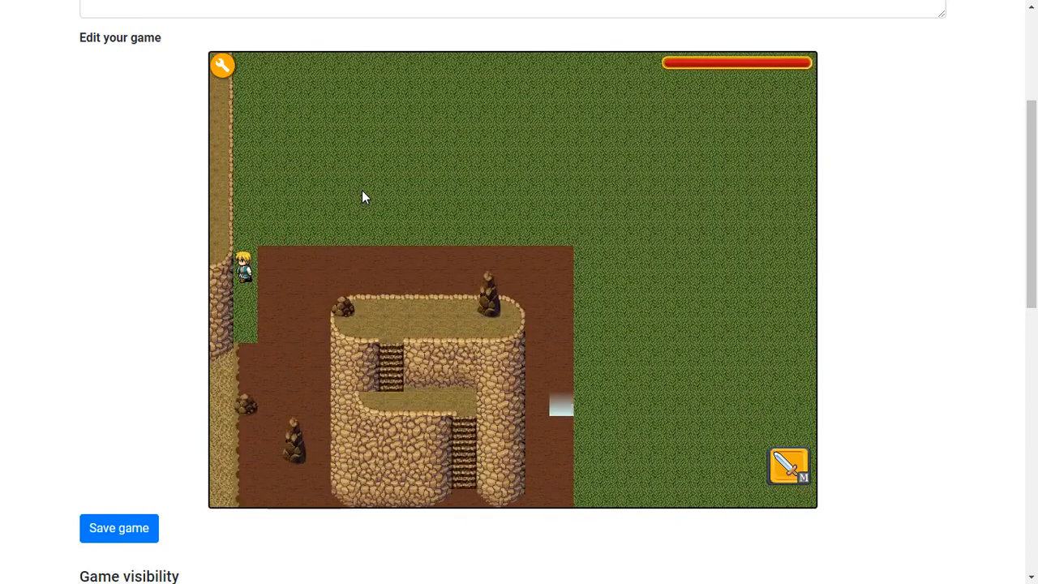
key("Up")
key("Down")
key("Left")
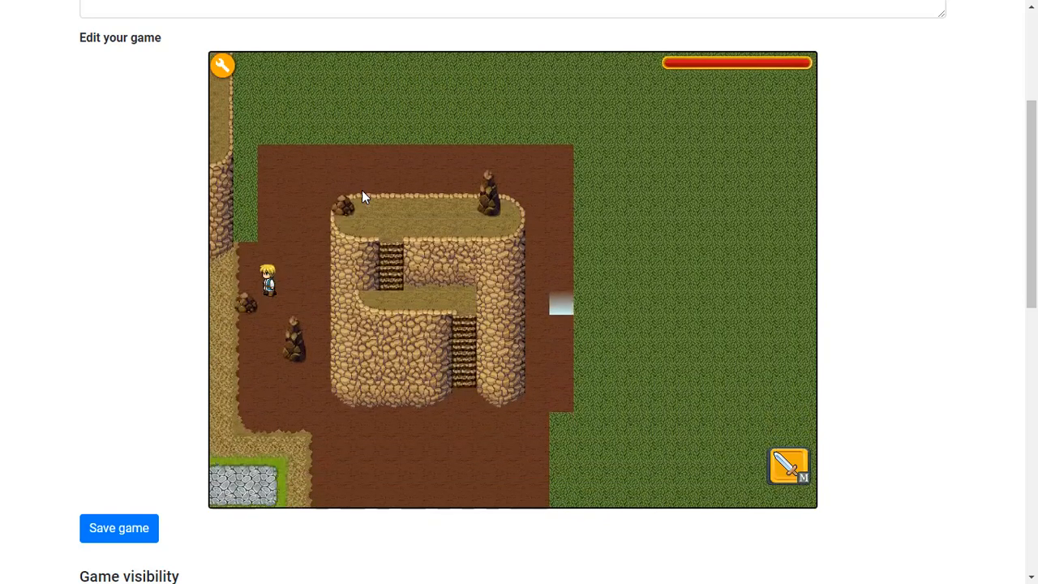
Step: Walk the hero around the two boulders on the dirt west of the rock formation
key("Right")
key("Up")
key("Down")
key("Left")
key("Up")
key("Right")
key("Down")
key("Left")
key("Up")
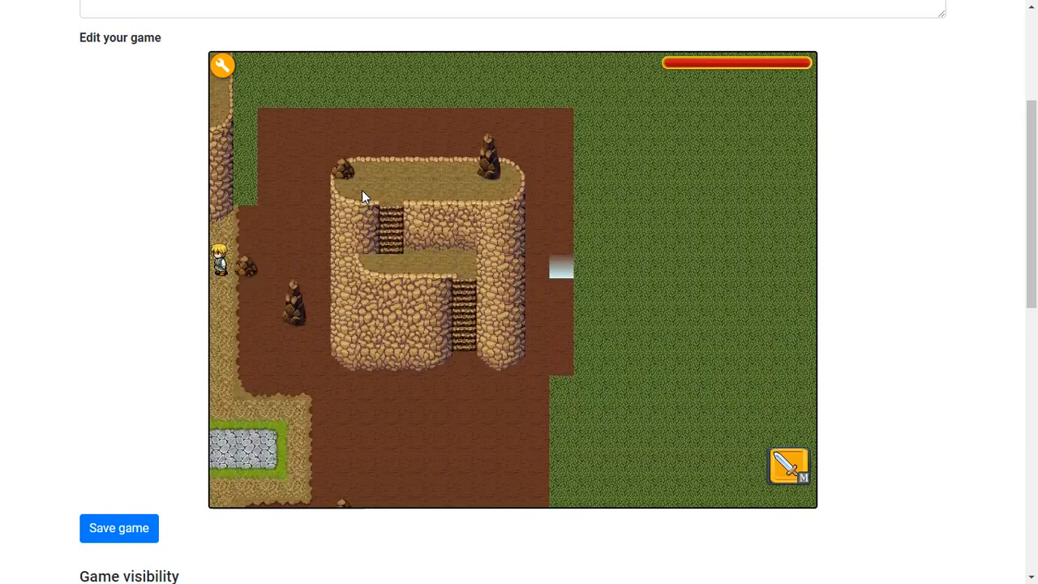
key("Right")
key("Down")
key("Right")
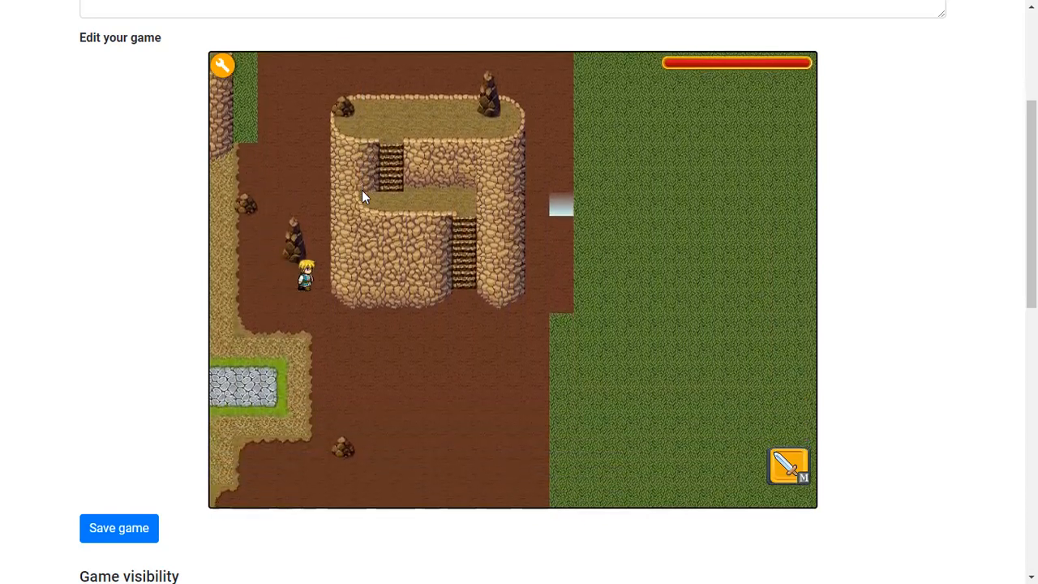
Step: Take the hero up both staircases to the top of the rock formation and back down to its base
key("Down")
key("Right")
key("Up")
key("Left")
key("Up")
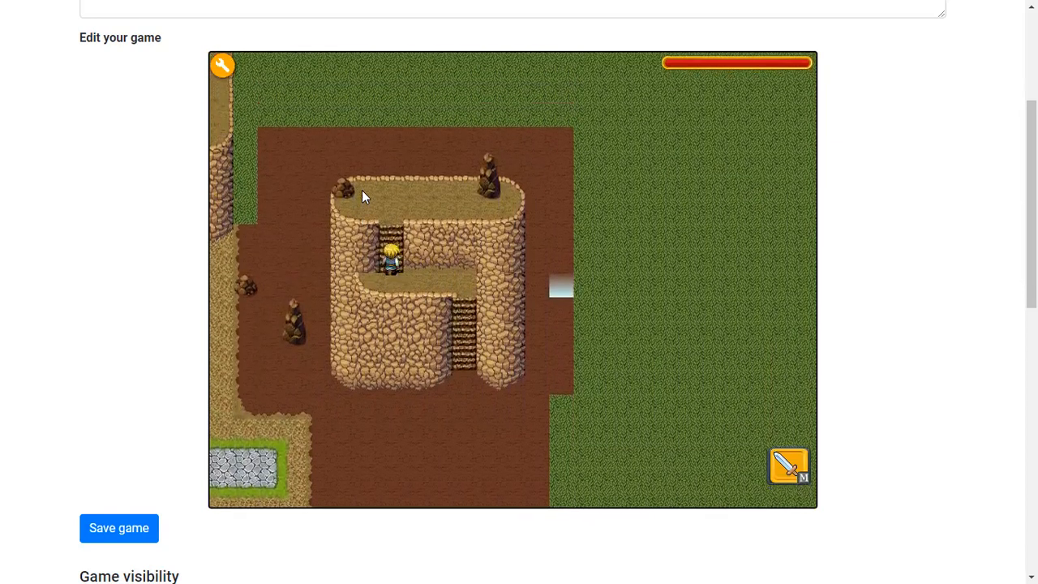
key("Right")
key("Left")
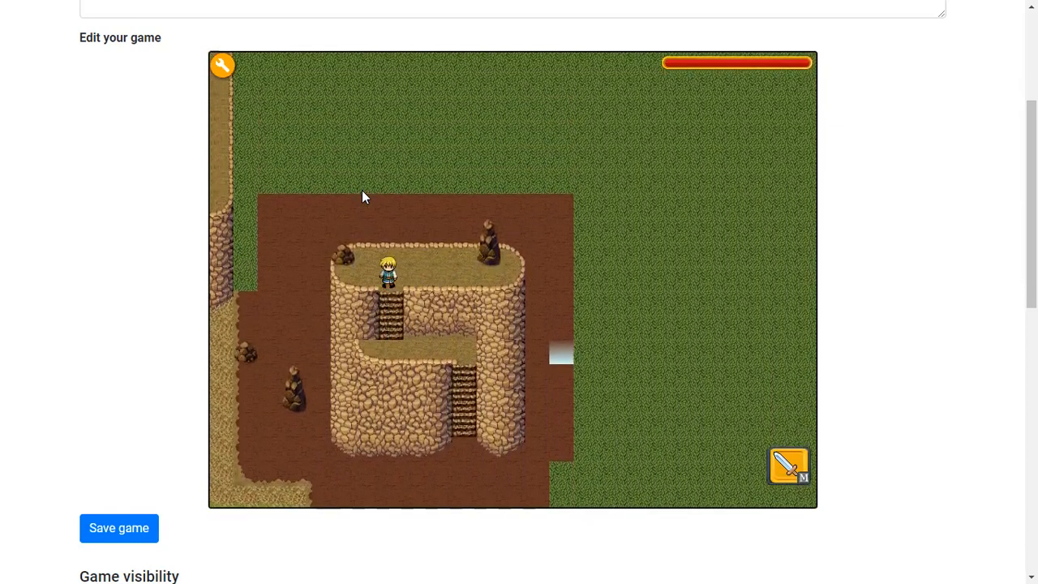
key("Down")
key("Right")
key("Down")
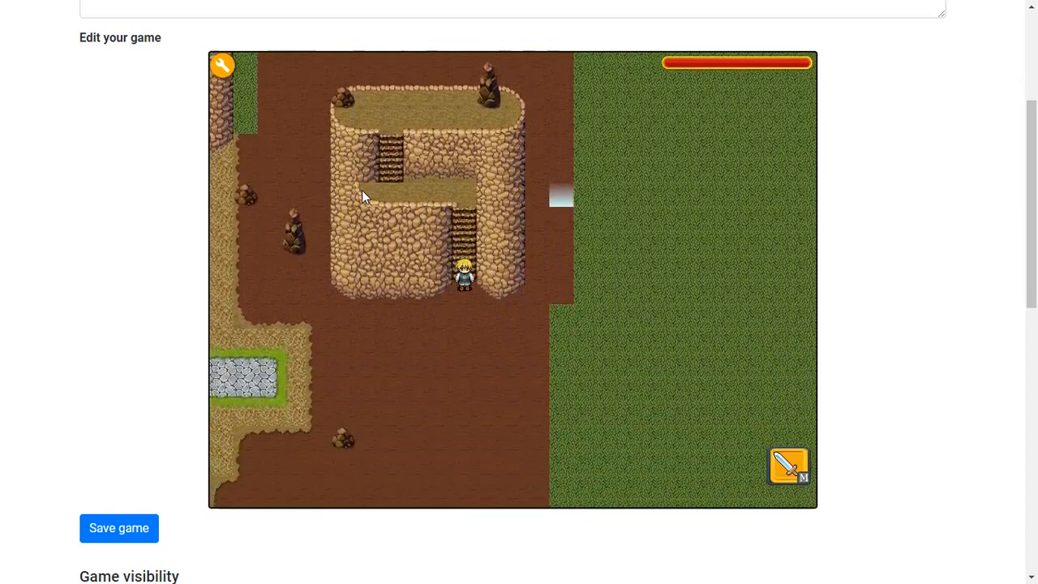
Step: Walk the hero to the glowing doorway's side of the rock formation and back west into the paved garden
key("Left")
key("Down")
key("Right")
key("Right")
key("Up")
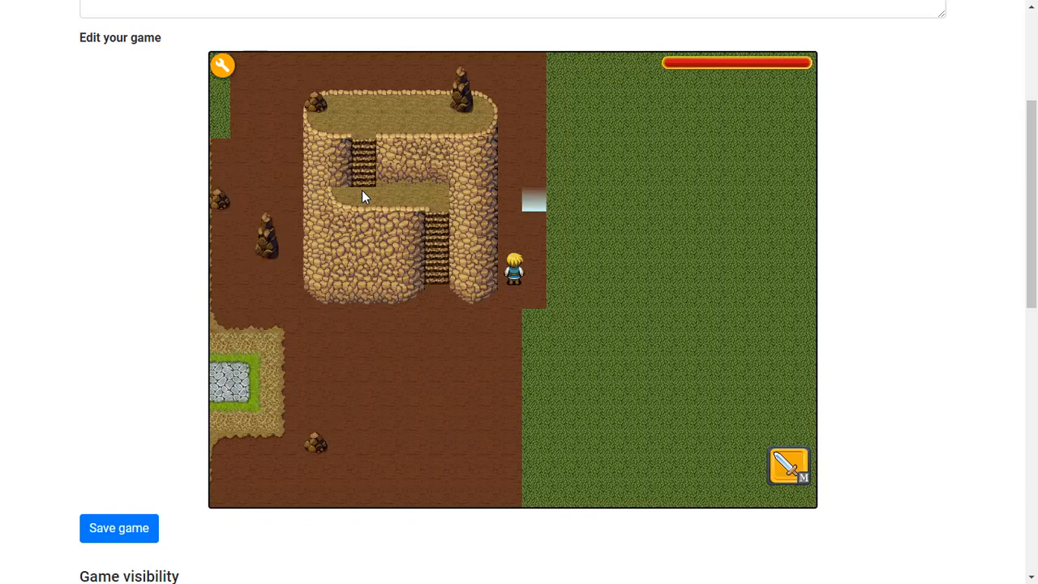
left_click(361, 189)
key("Left")
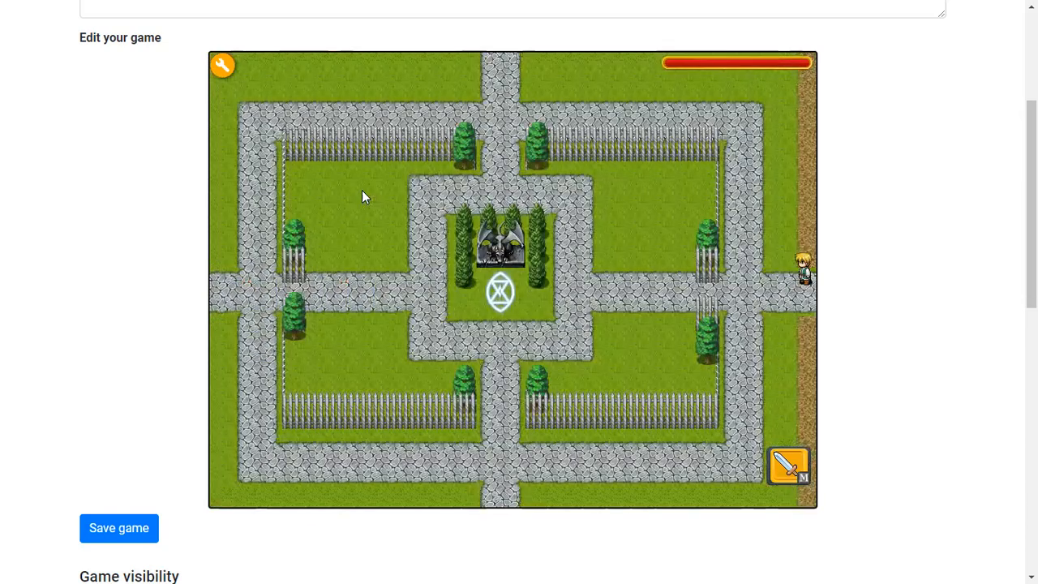
Step: Walk the hero east out of the garden and over the dirt at the foot of the rock formation
key("Right")
key("Right")
key("Up")
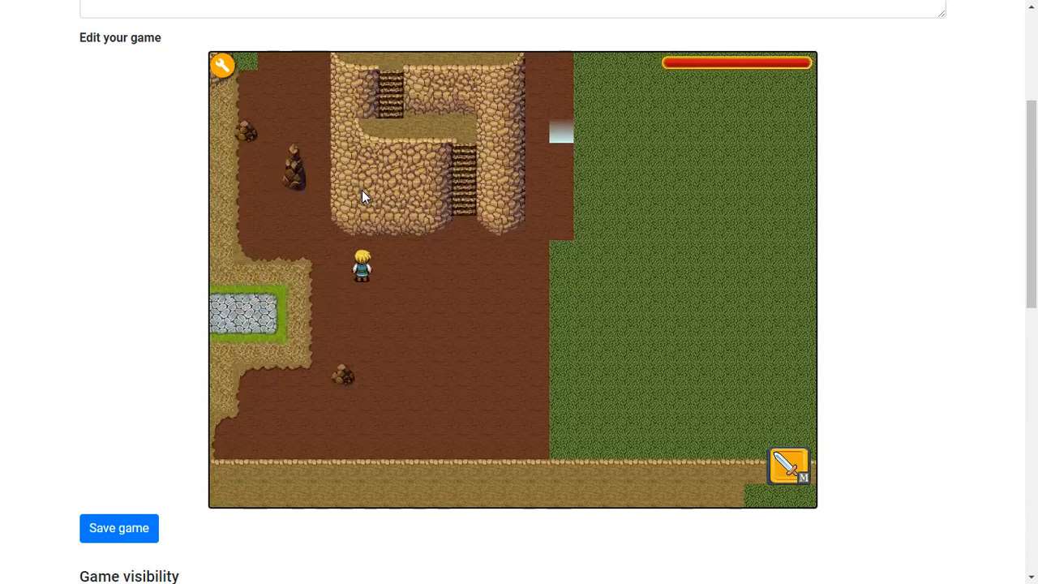
key("Up")
key("Right")
key("Left")
key("Down")
key("Up")
key("Right")
key("Up")
key("Down")
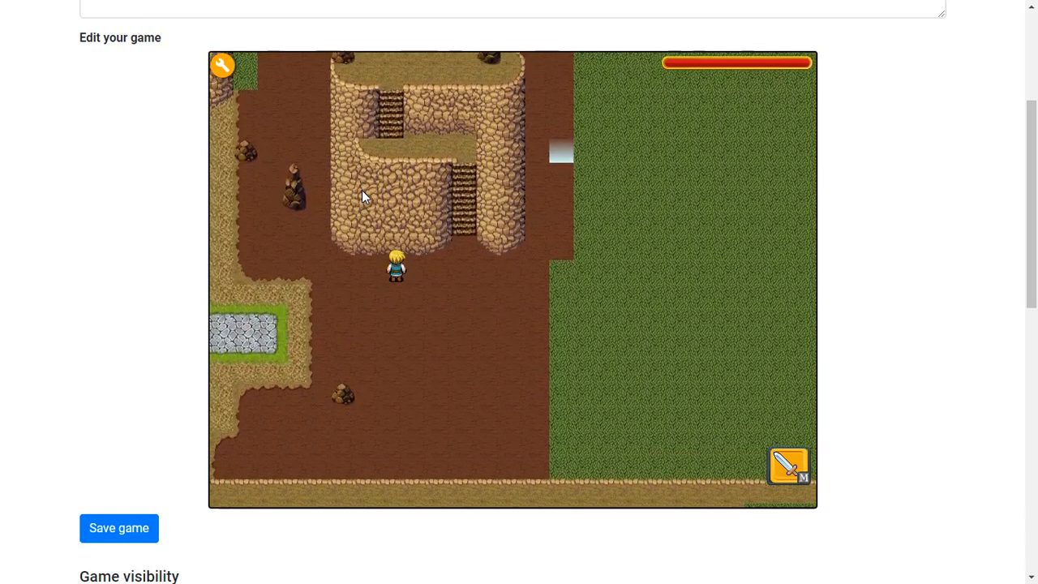
Step: Walk the hero back and forth across the dirt between the paved path's end and the small boulder
key("Left")
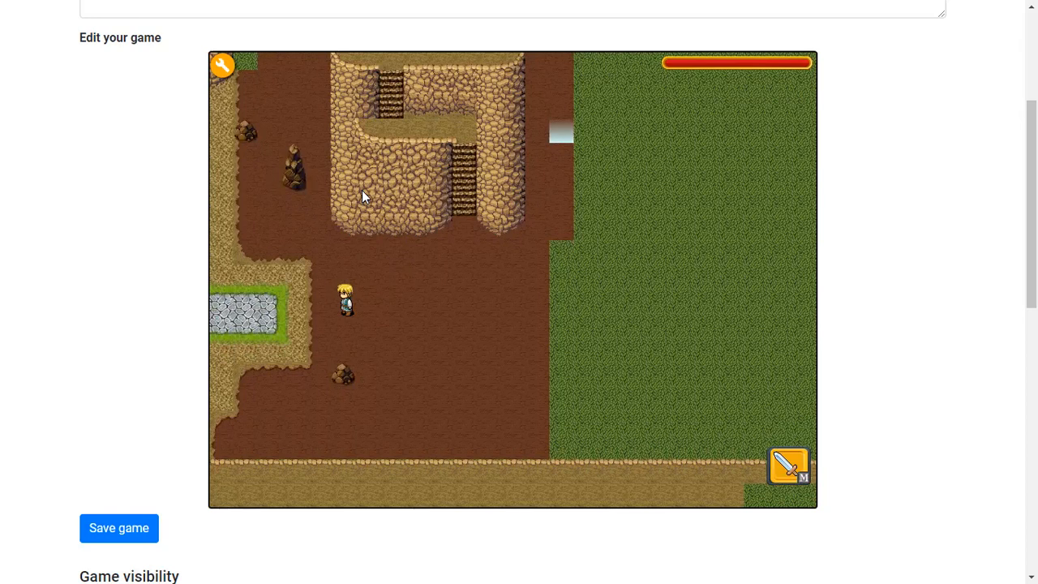
key("Right")
key("Left")
key("Down")
key("Left")
key("Right")
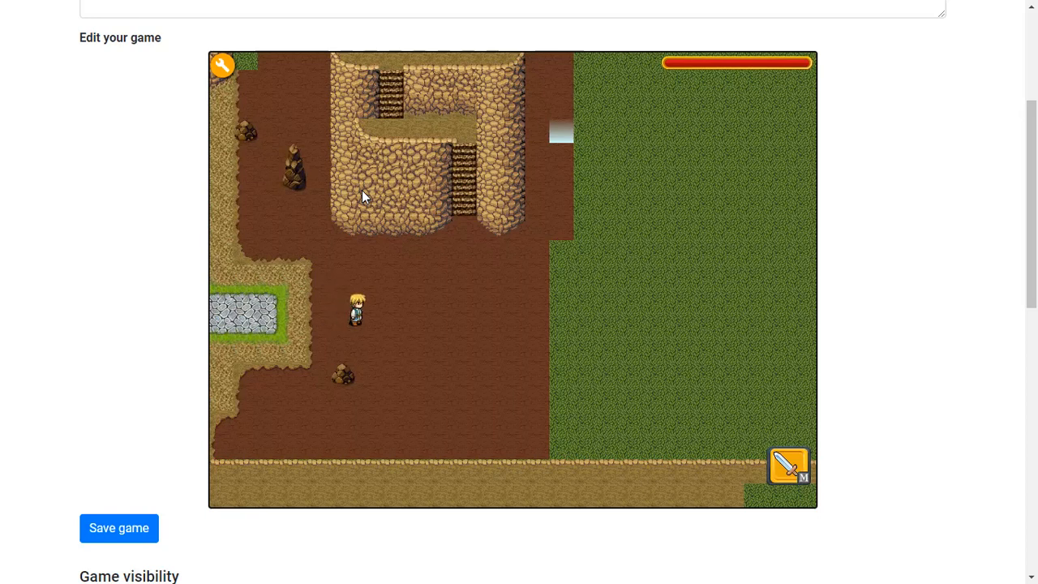
key("Left")
key("Right")
key("Up")
key("Left")
key("Right")
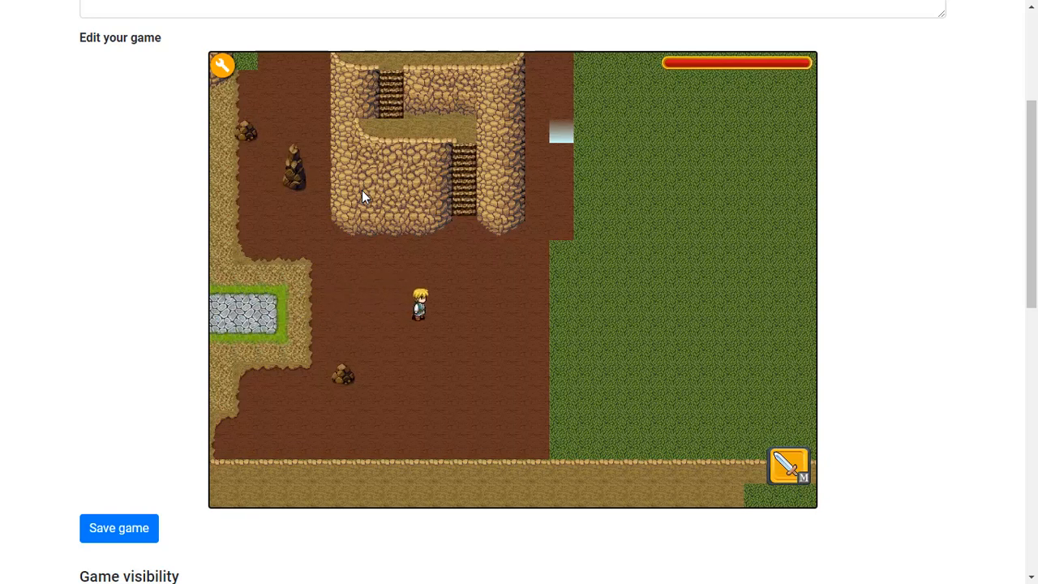
key("Left")
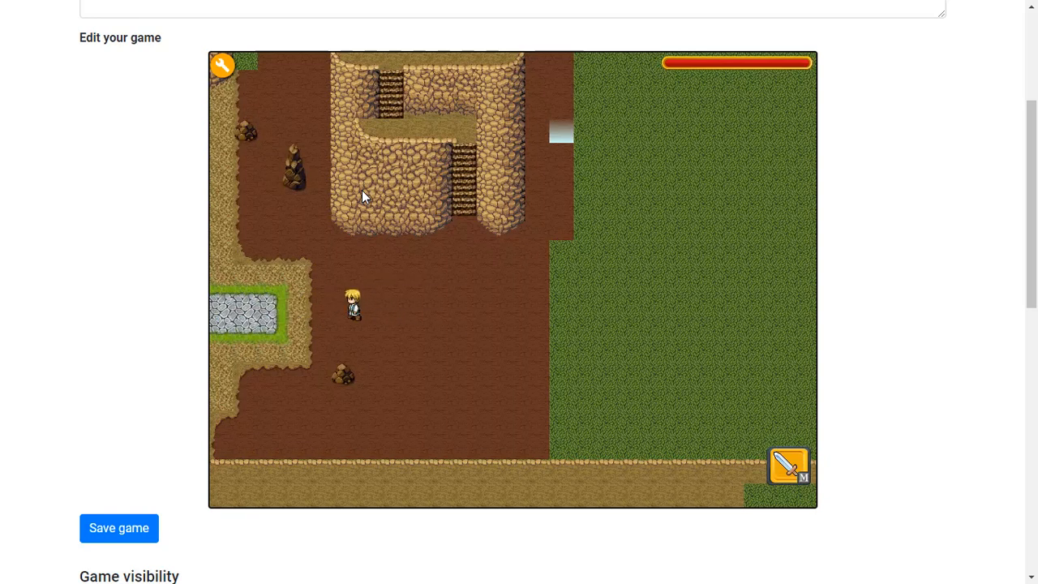
Step: Walk the hero west into the garden and along its north and west outer paths to the inner paved ring
key("Left")
key("Left")
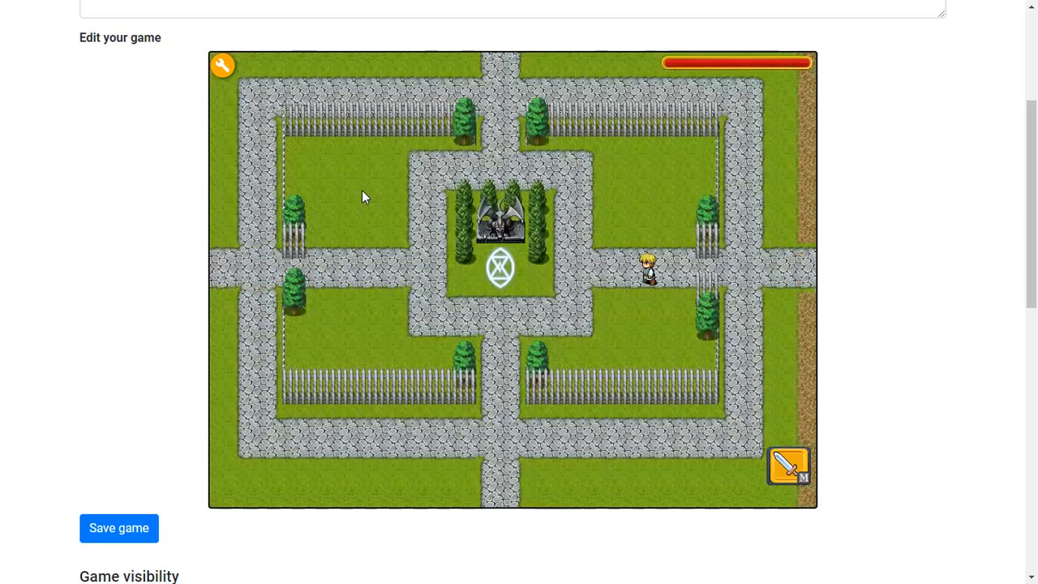
key("Up")
key("Left")
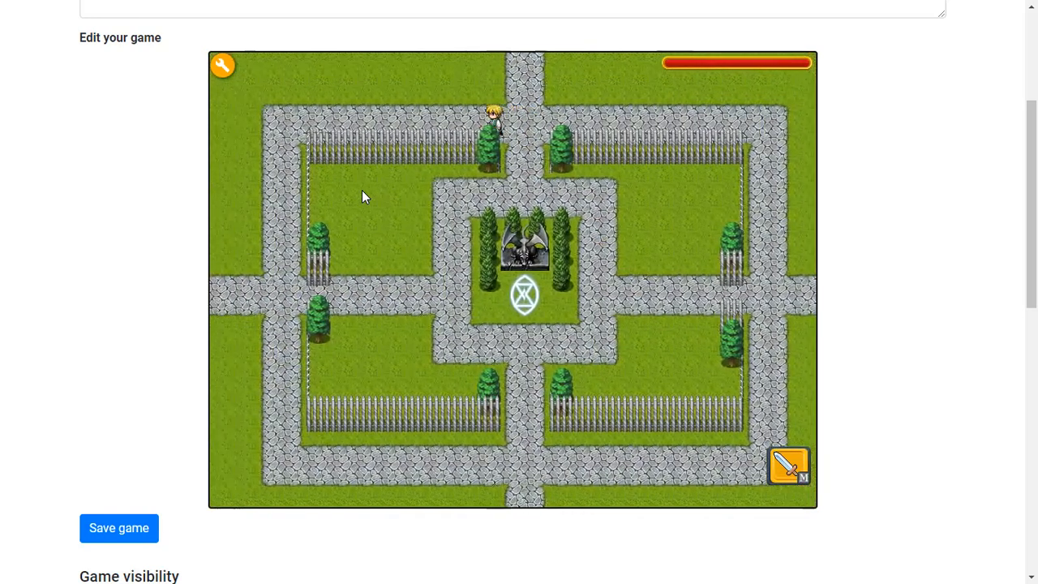
key("Down")
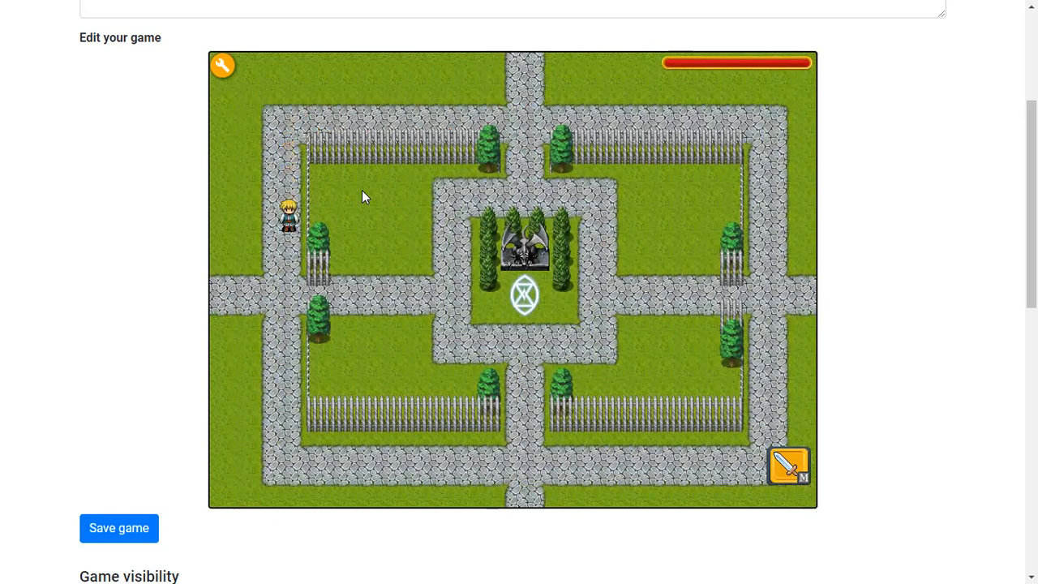
key("Right")
key("Right")
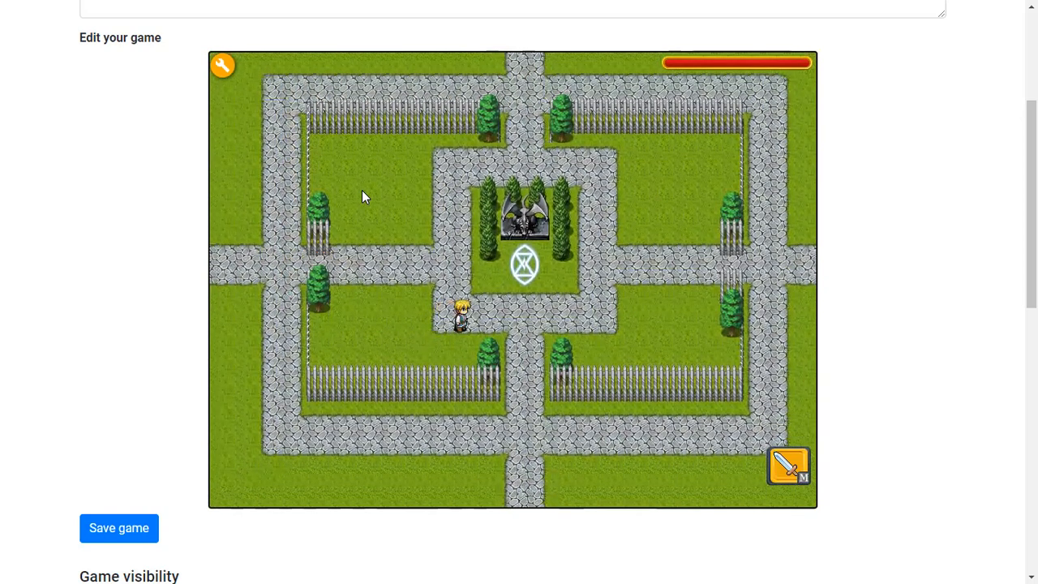
Step: Walk the hero around the inner paved ring and stop just west of the glowing symbol
key("Up")
key("Up")
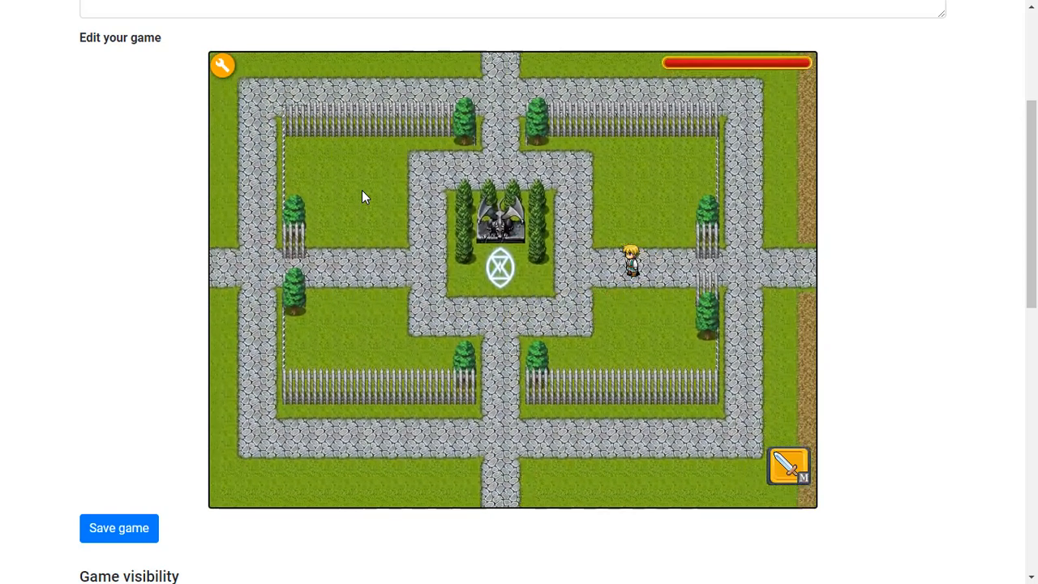
key("Left")
key("Down")
key("Left")
key("Down")
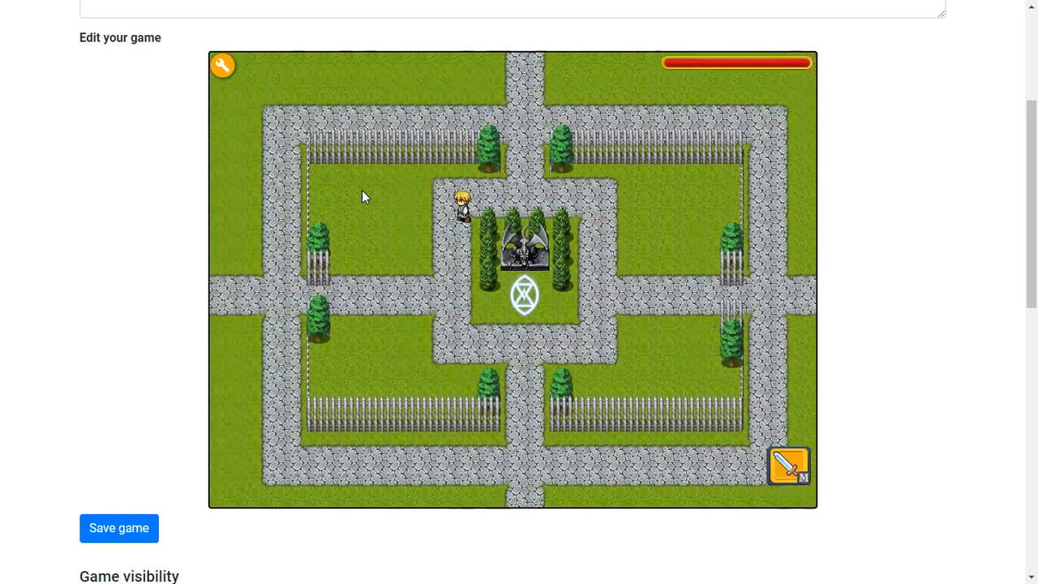
key("Right")
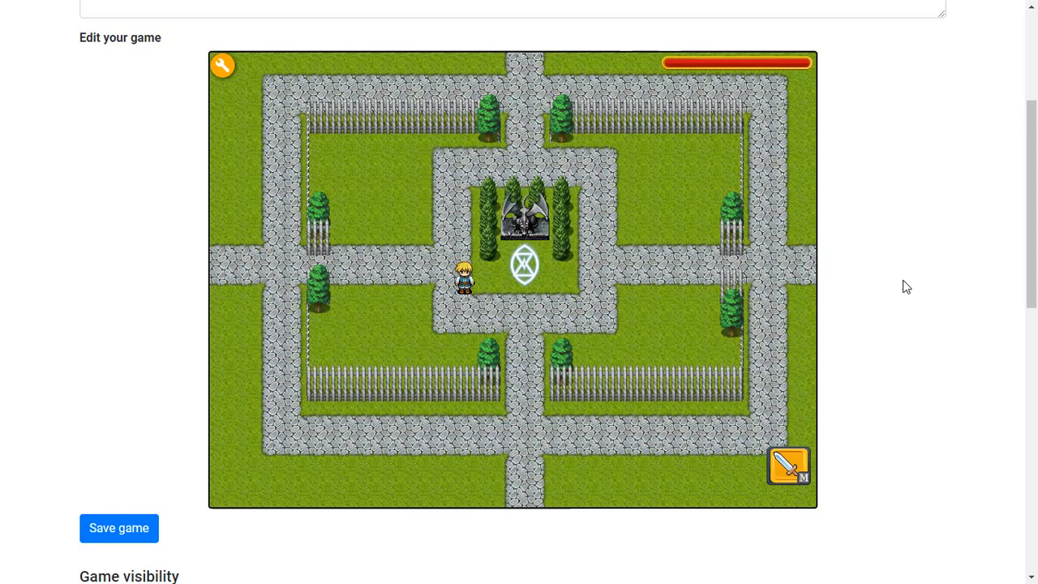
Step: Open the map editor and display its tile palette
left_click(496, 247)
left_click(222, 64)
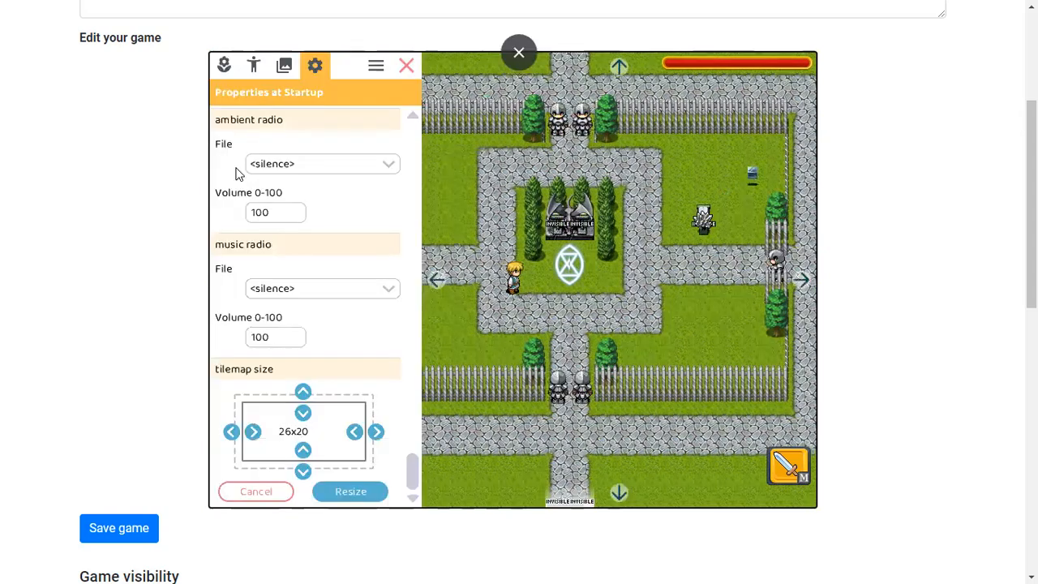
left_click(226, 67)
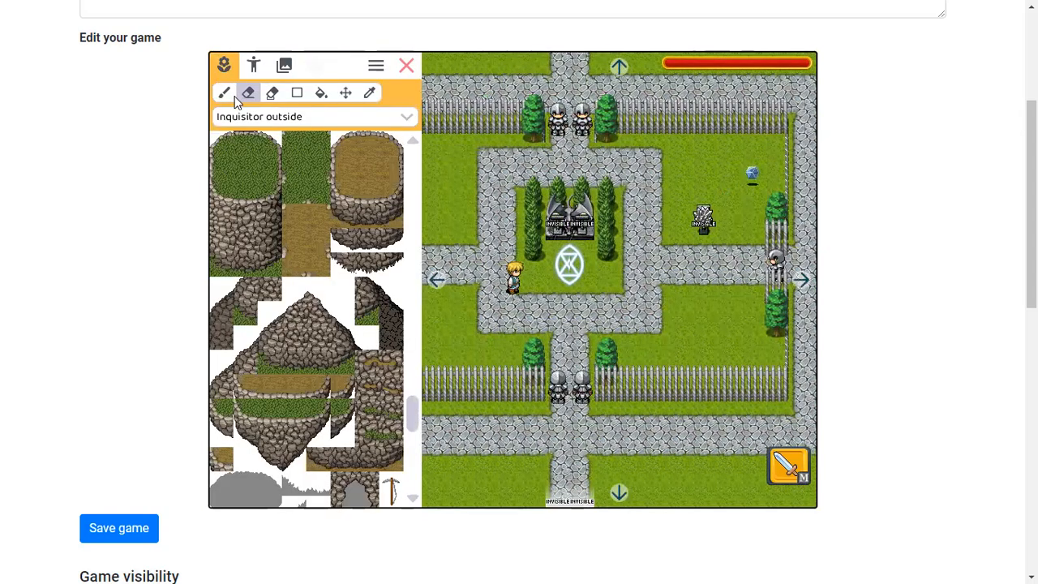
Step: Look through the available tilesets and pick the grey cliff's base corner tile from Inquisitor outside as the brush
left_click(255, 117)
scroll(276, 331, "down", 2)
scroll(298, 435, "up", 1)
scroll(298, 435, "down", 1)
scroll(298, 435, "up", 1)
scroll(298, 436, "down", 1)
scroll(262, 150, "up", 1)
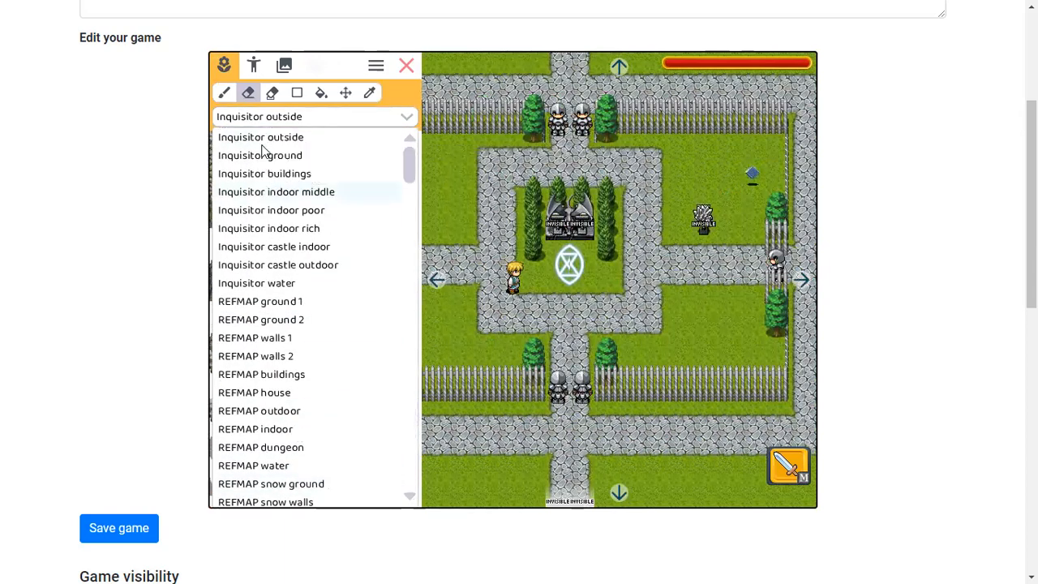
left_click(256, 142)
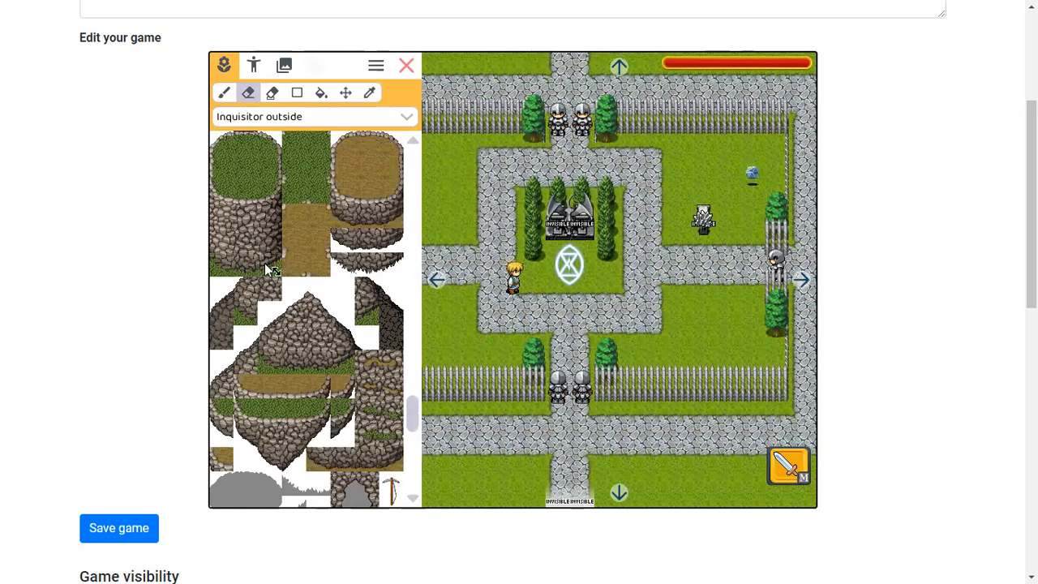
left_click(221, 264)
left_click(687, 310)
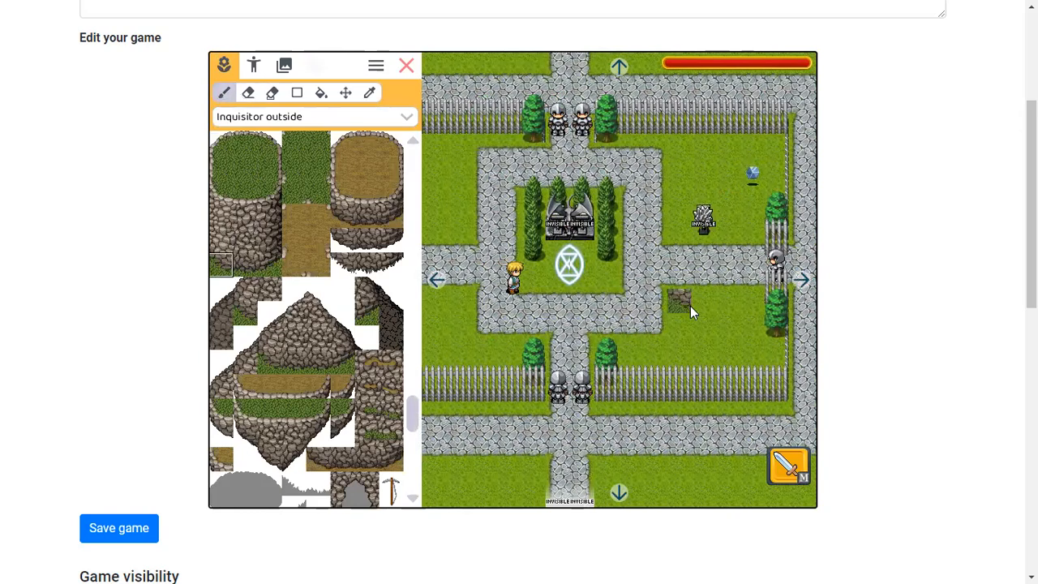
Step: Examine the REFMAP snow buildings tileset and the cave and rock tiles in REFMAP dungeon
left_click(309, 116)
scroll(284, 470, "down", 2)
left_click(280, 467)
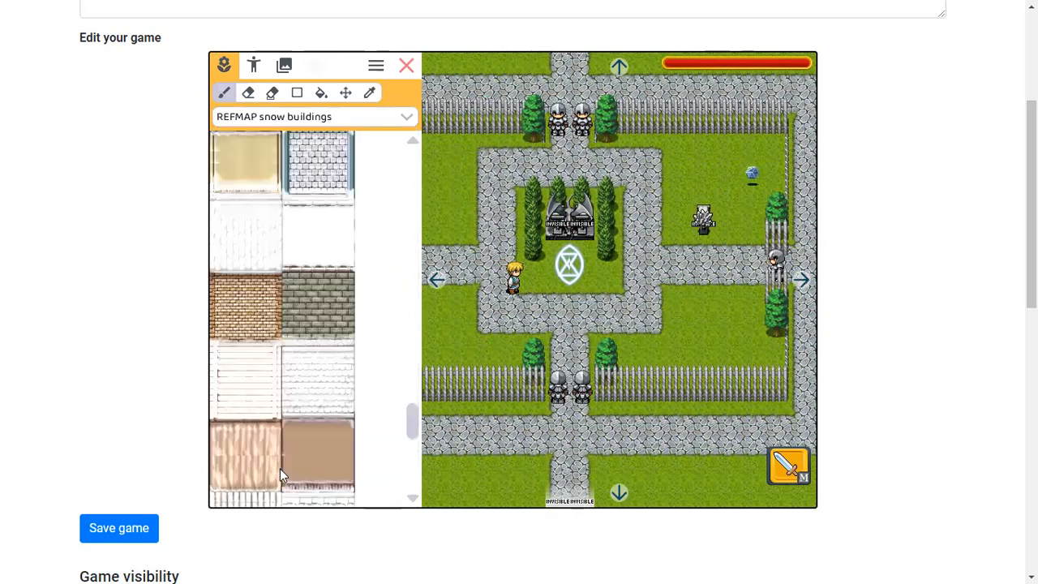
left_click(226, 121)
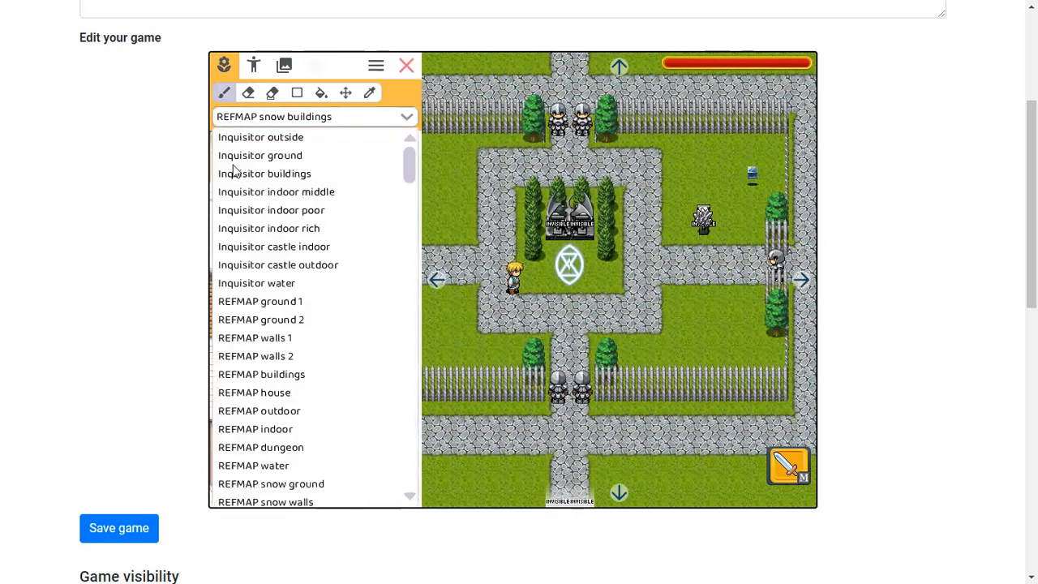
left_click(271, 447)
scroll(303, 304, "up", 3)
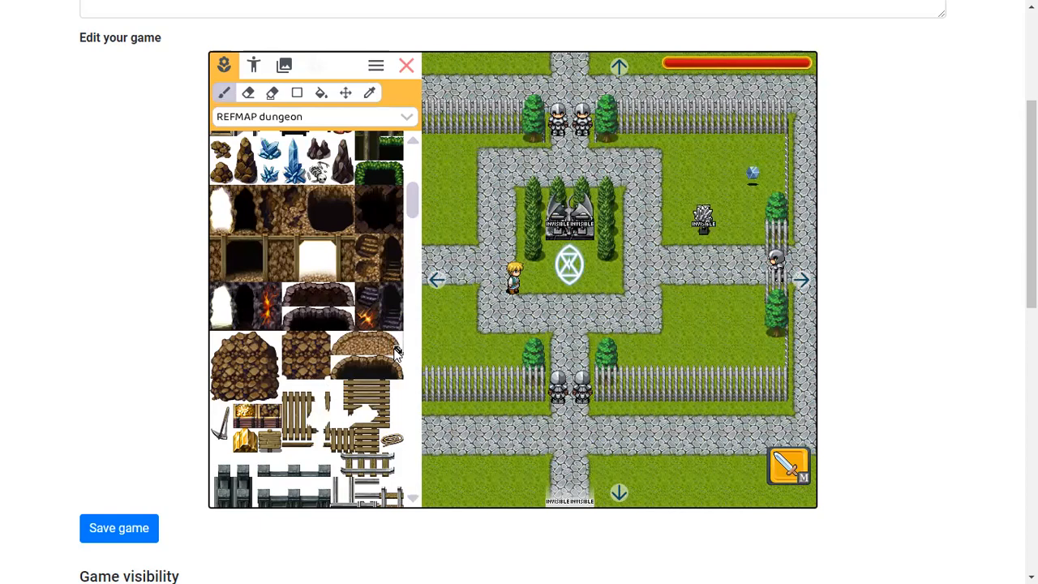
scroll(340, 354, "up", 1)
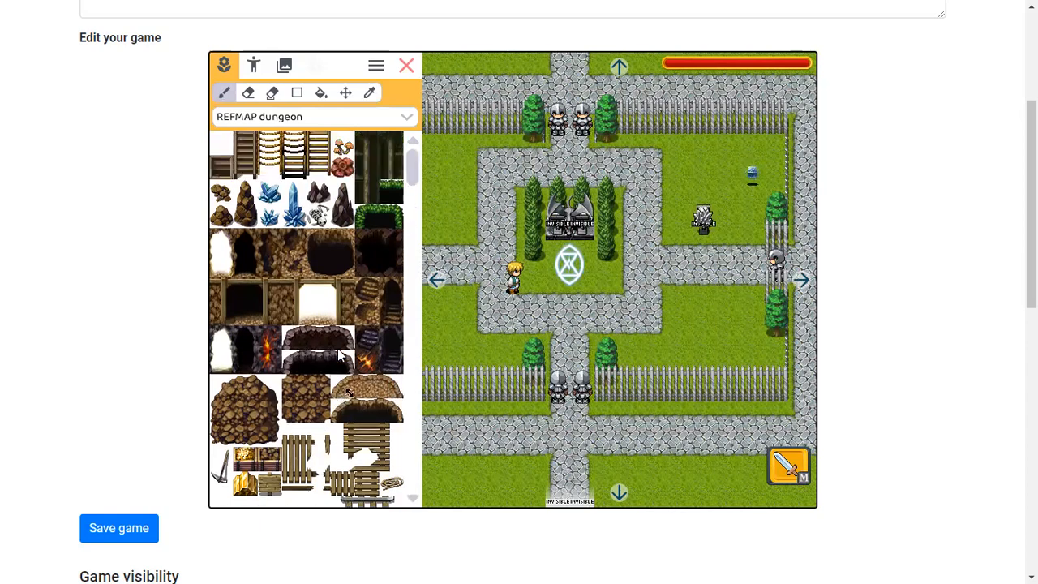
Step: Revisit the REFMAP snow buildings tileset and switch the tile palette to REFMAP snow outdoor
left_click(288, 120)
scroll(278, 401, "down", 1)
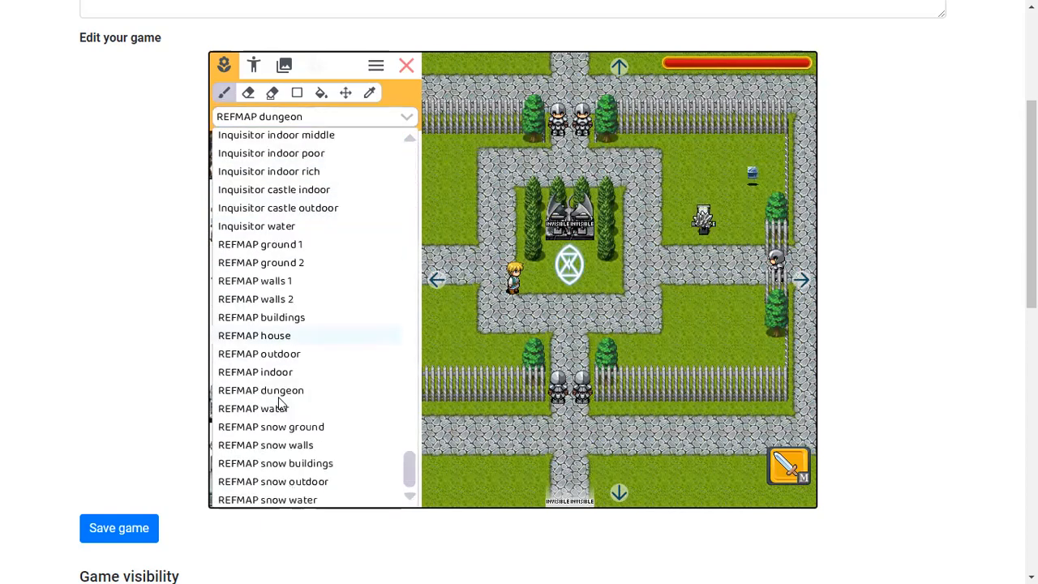
left_click(280, 464)
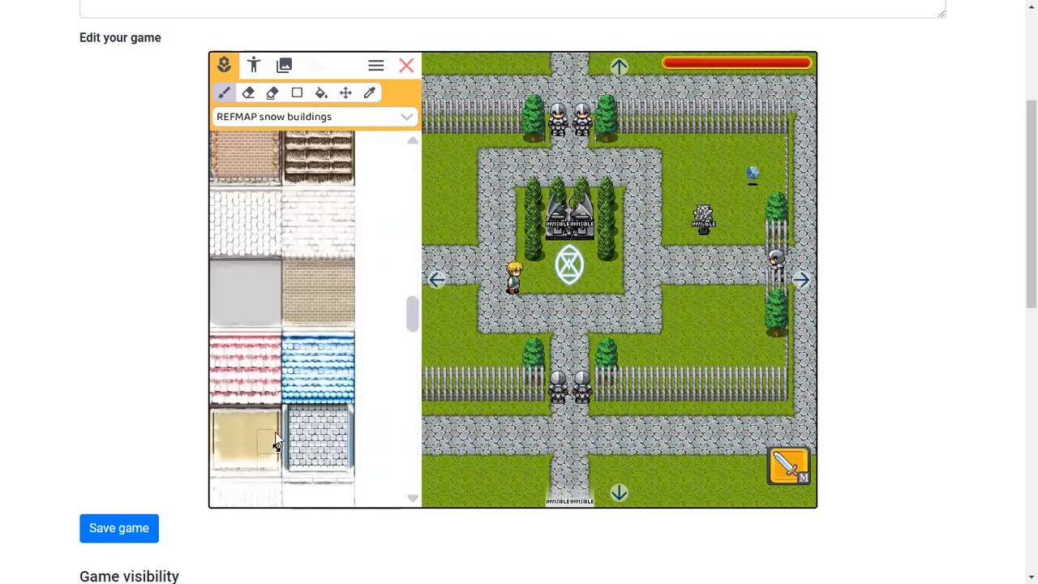
left_click(268, 120)
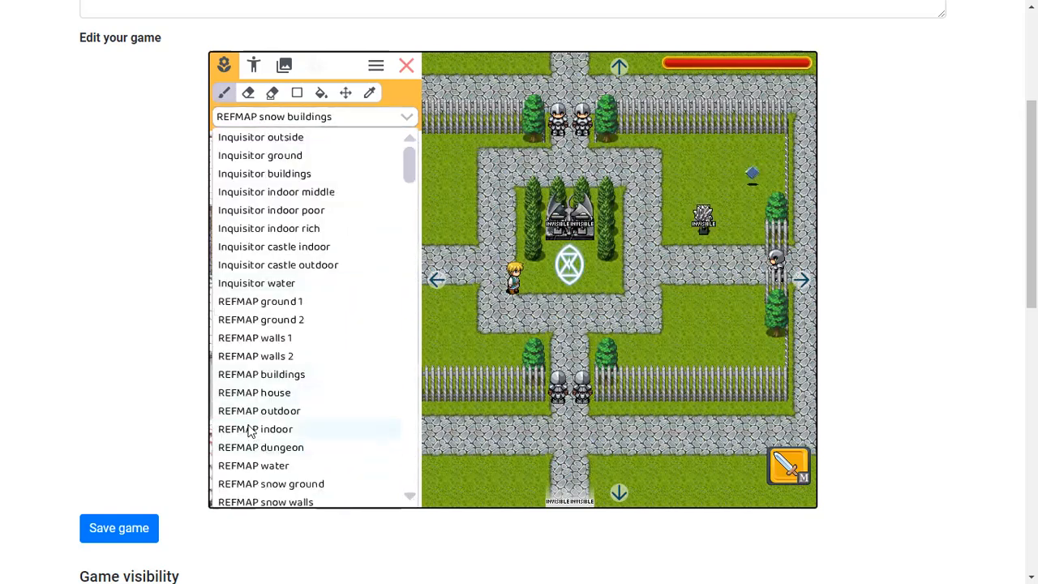
scroll(270, 478, "down", 1)
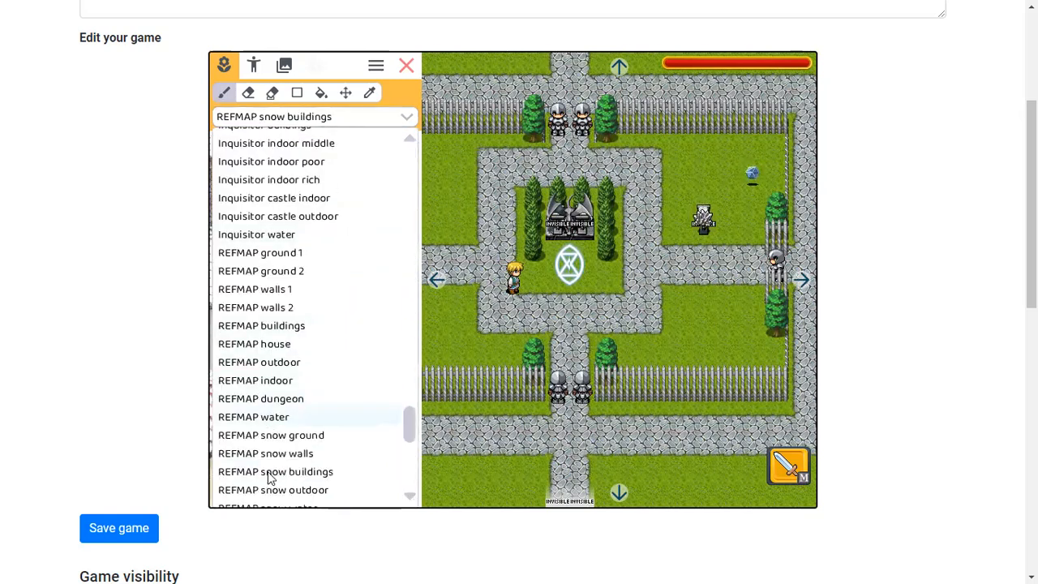
left_click(276, 490)
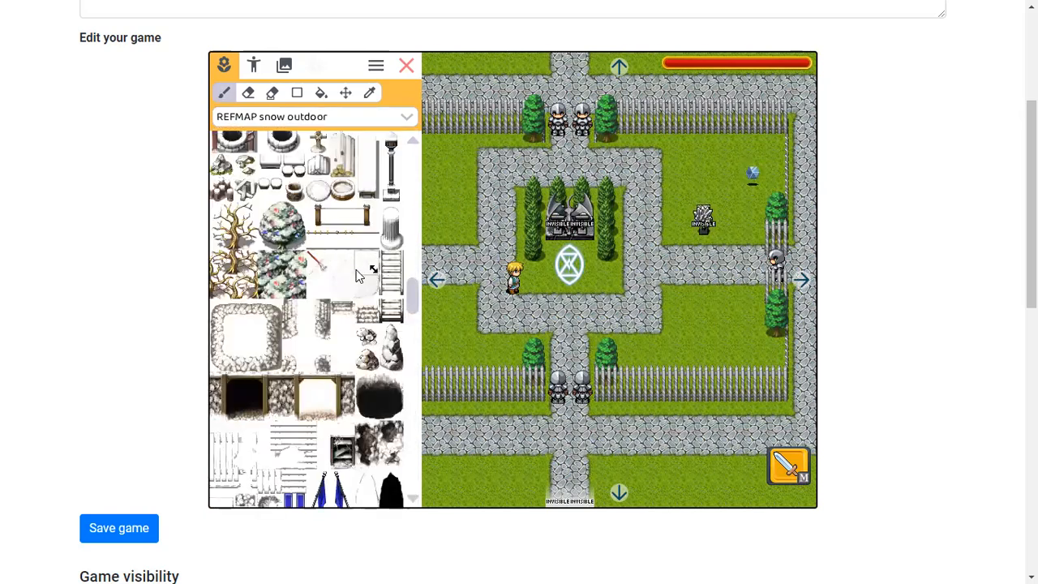
Step: Examine the REFMAP snow outdoor tiles, from signs and snowy trees down to cave entrances and roofs
scroll(334, 302, "down", 1)
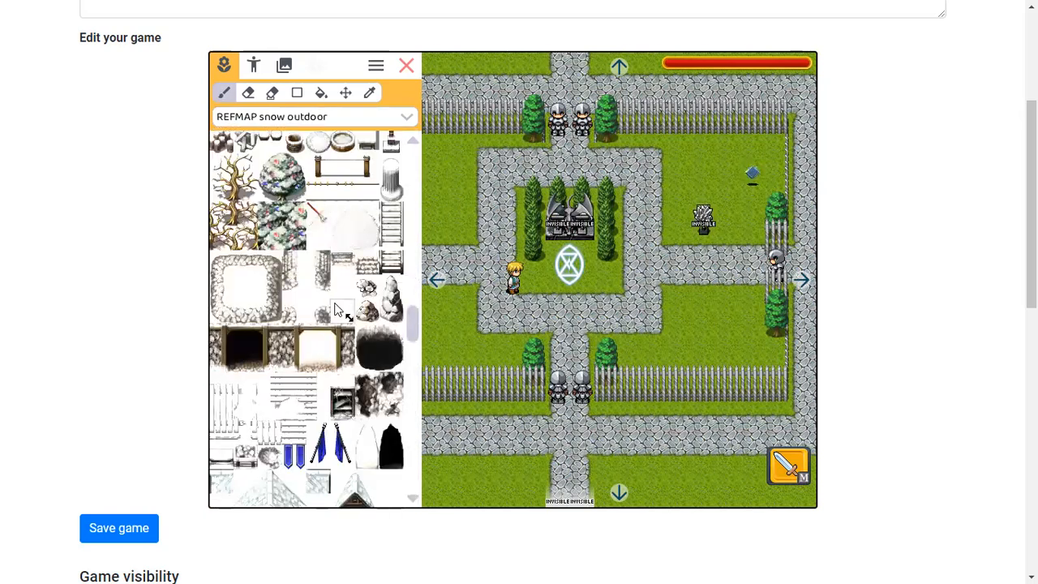
scroll(344, 306, "up", 1)
scroll(348, 270, "up", 4)
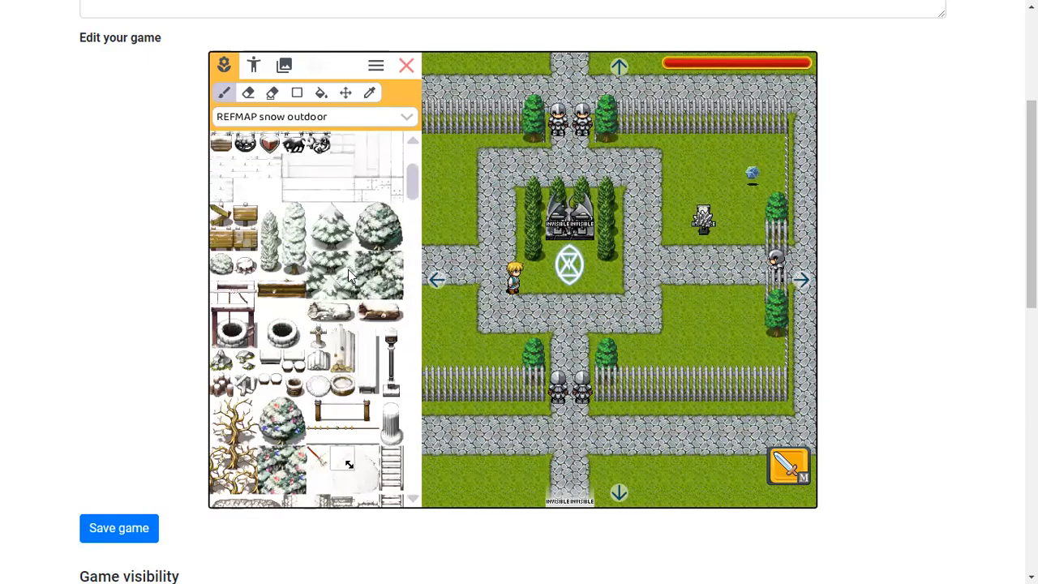
scroll(347, 269, "down", 10)
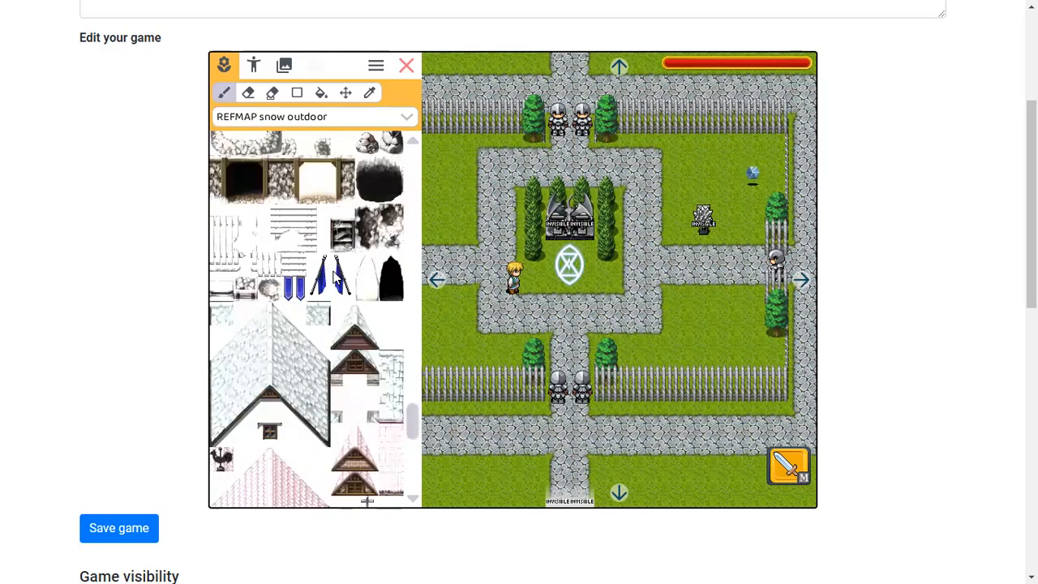
scroll(336, 276, "up", 9)
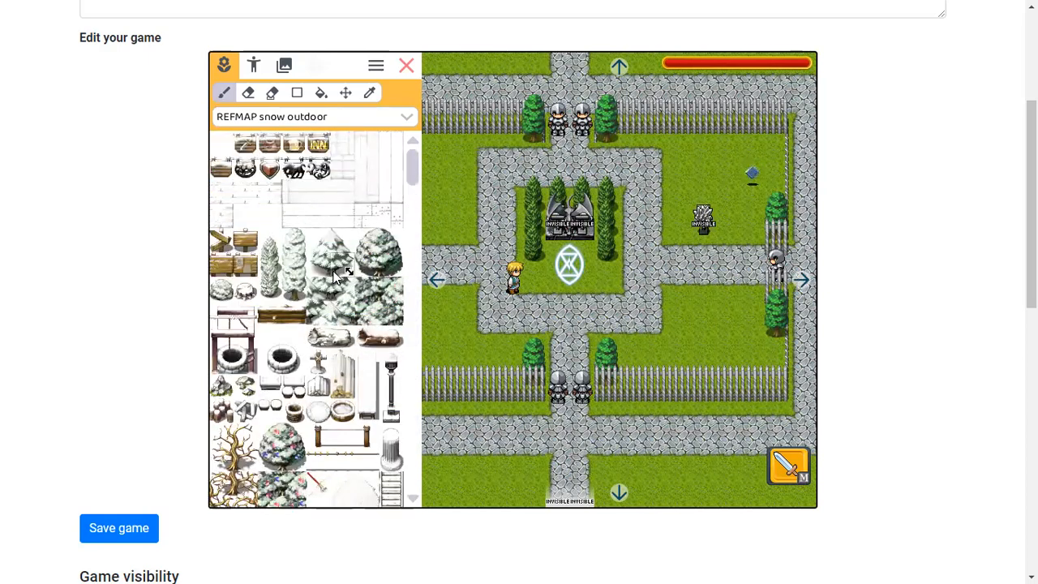
scroll(337, 276, "down", 1)
scroll(336, 276, "up", 1)
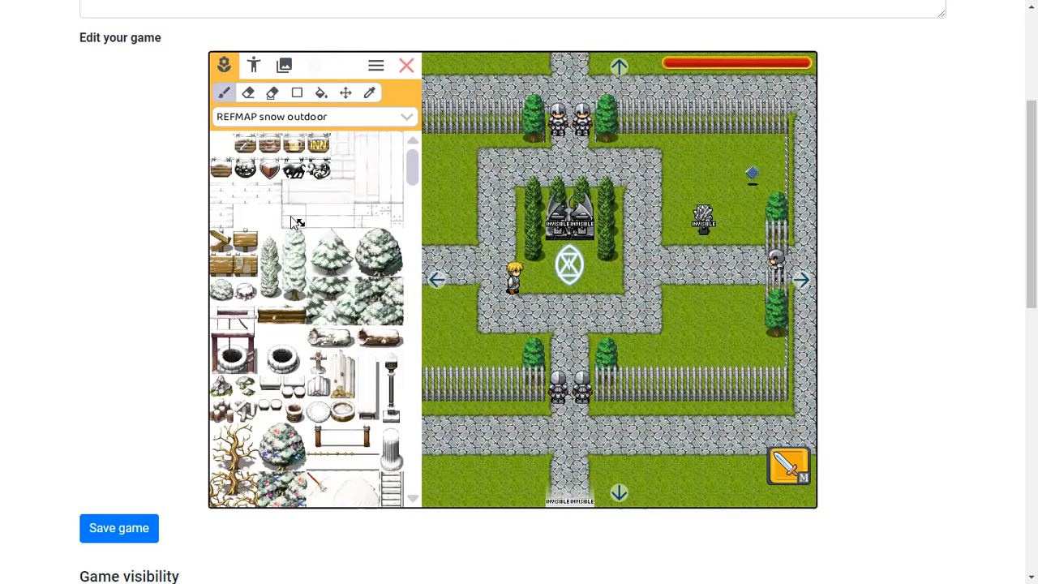
scroll(291, 216, "down", 10)
scroll(290, 216, "up", 10)
scroll(290, 215, "down", 5)
scroll(290, 215, "up", 5)
scroll(290, 215, "down", 3)
scroll(290, 216, "up", 3)
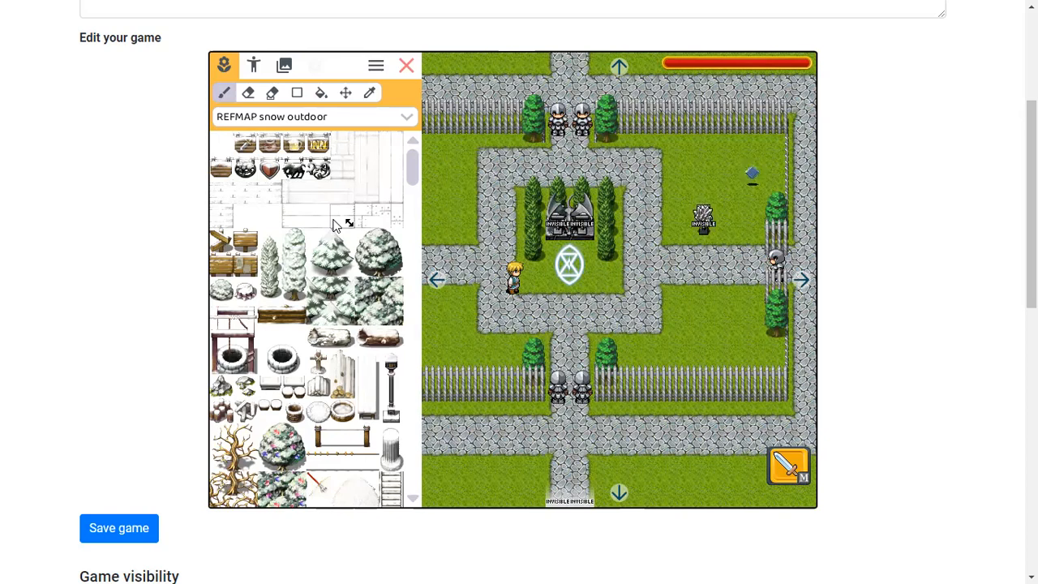
Step: Add a new level to the project using the Indoor small size
left_click(802, 282)
left_click(805, 284)
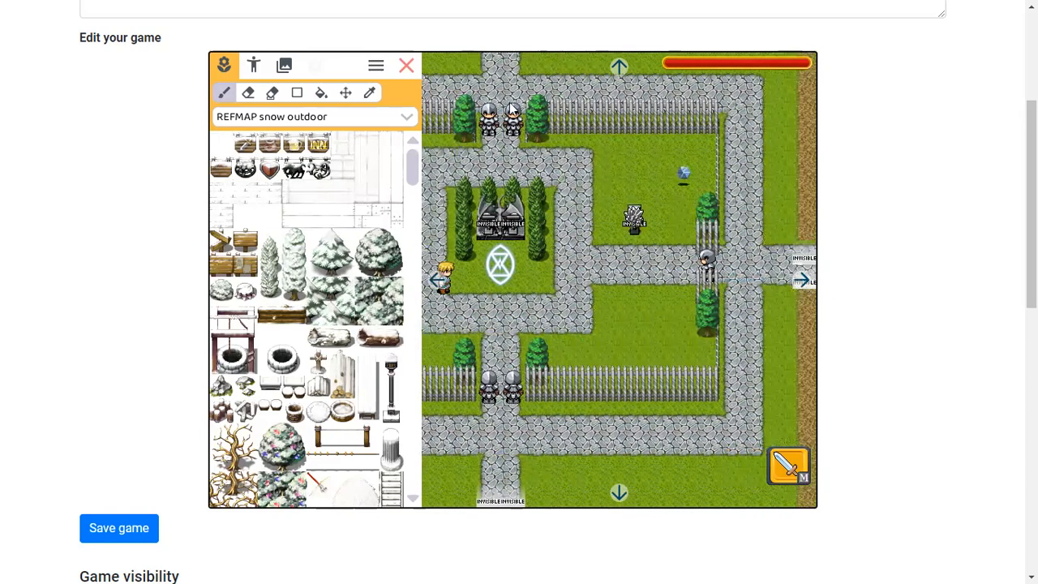
left_click(616, 70)
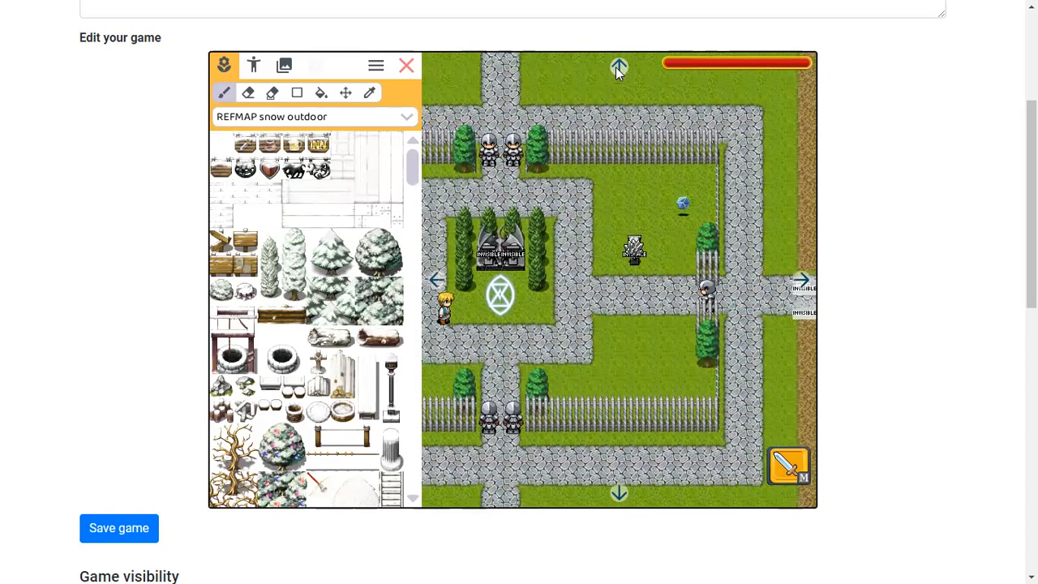
left_click(284, 66)
left_click(253, 261)
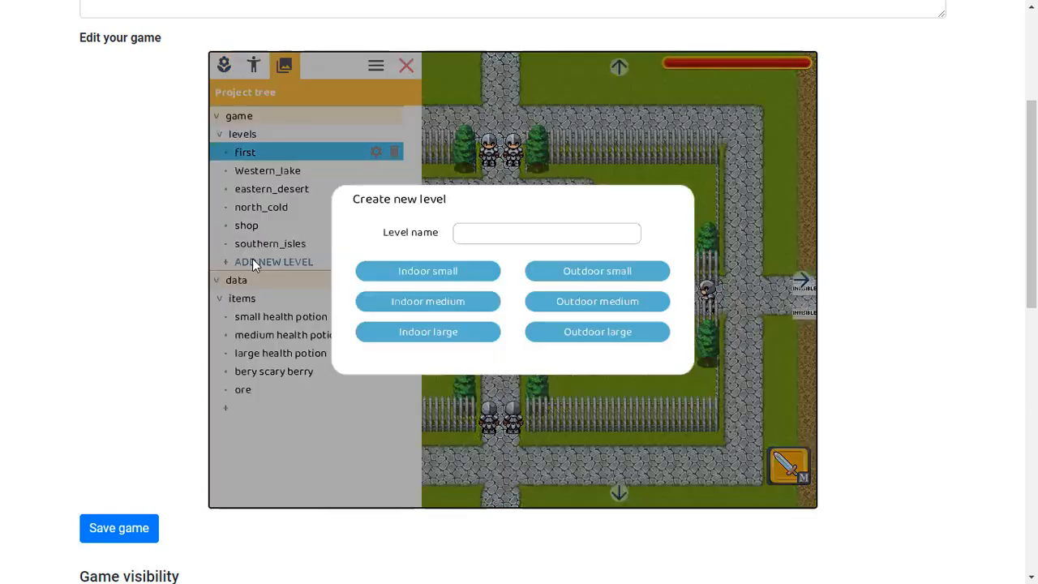
left_click(431, 271)
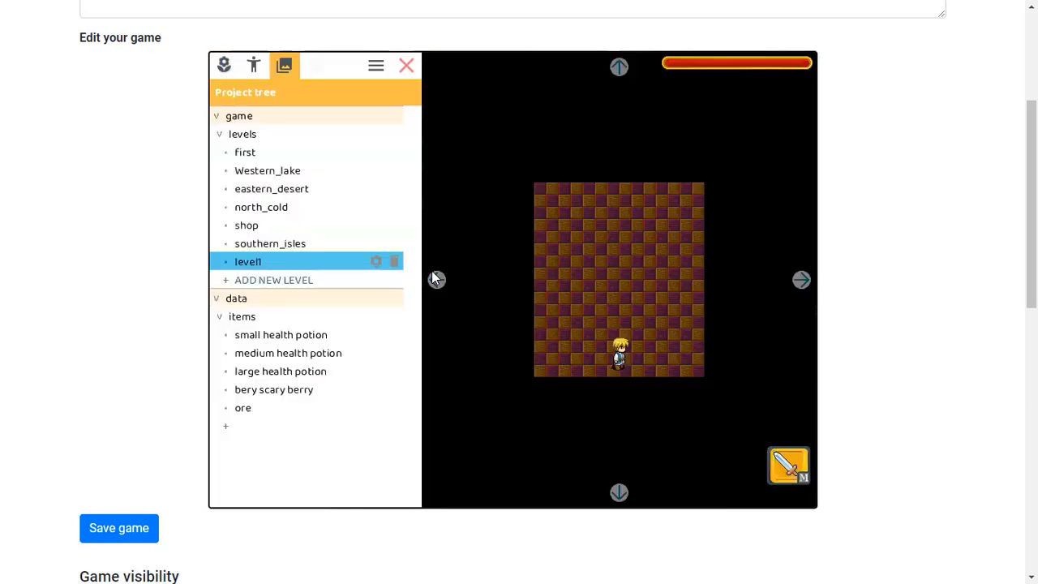
Step: Paint an L-shaped grey cobblestone path across the new level with the REFMAP ground 1 tiles
left_click(229, 64)
left_click(248, 93)
left_click(262, 115)
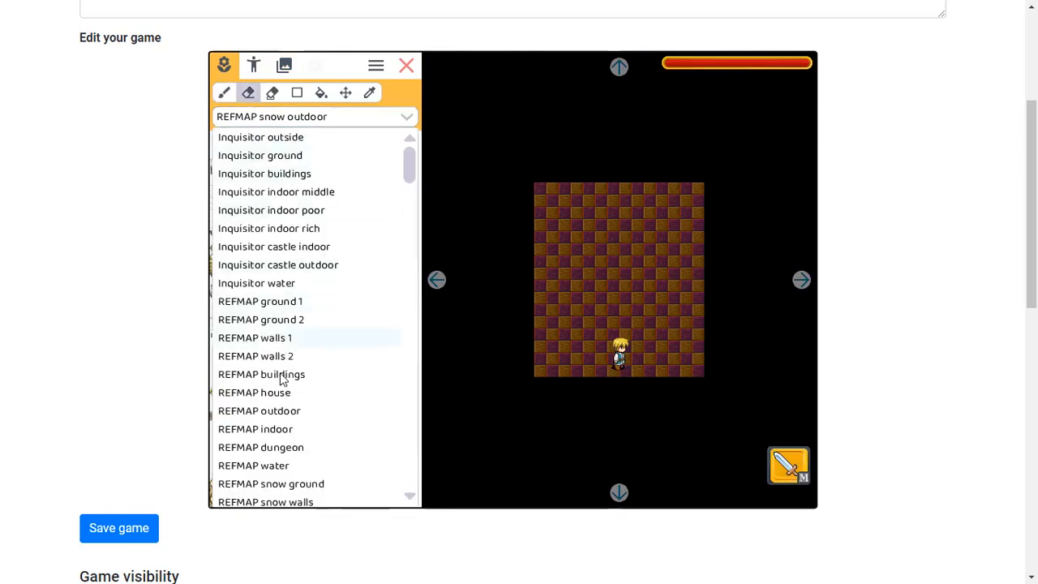
left_click(271, 303)
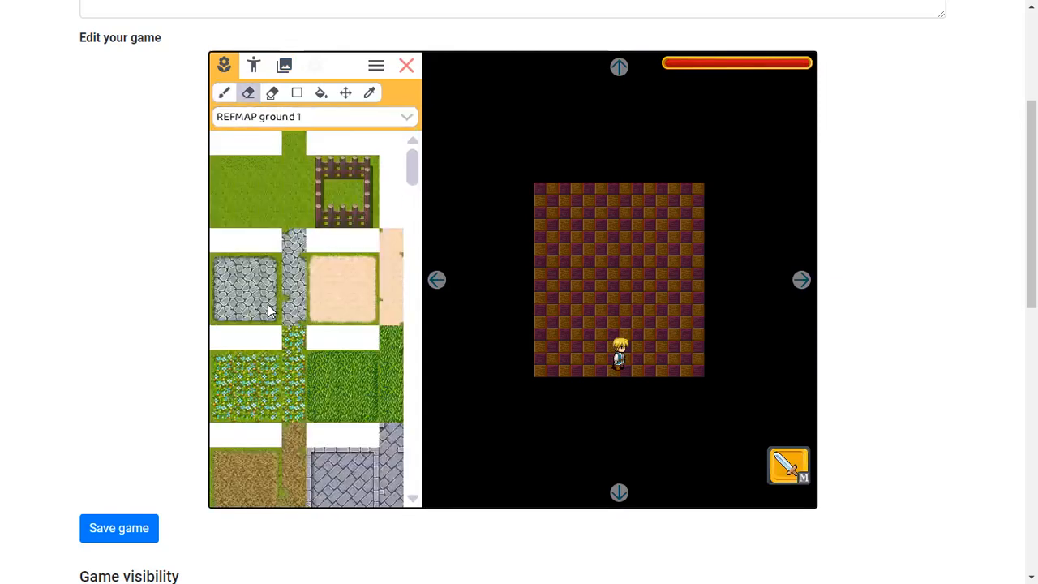
left_click(236, 283)
mouse_move(616, 341)
left_mouse_down()
mouse_move(618, 364)
mouse_move(606, 297)
mouse_move(557, 294)
mouse_move(620, 292)
left_mouse_up()
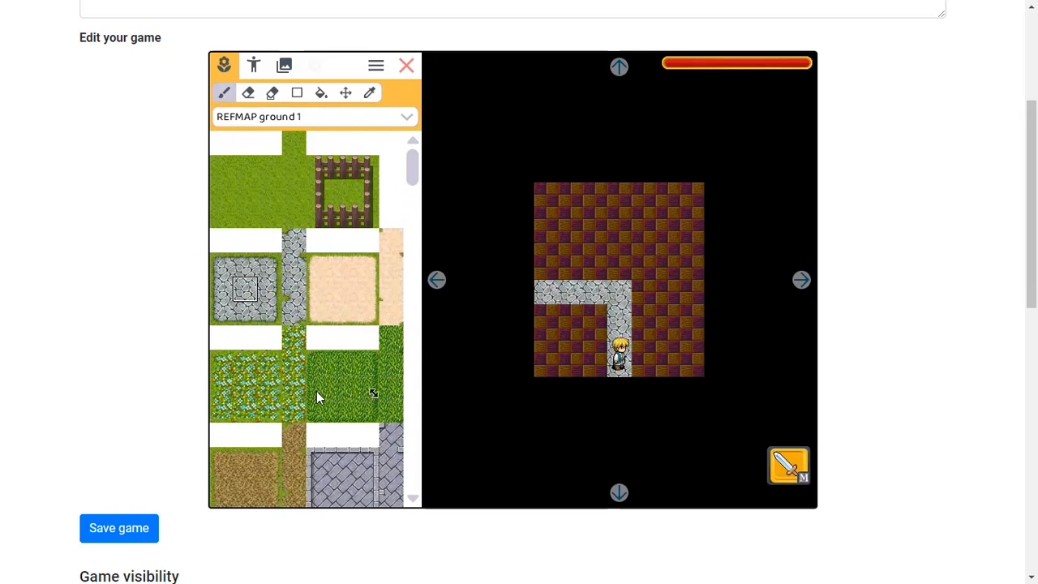
Step: Line both sides of the L-shaped path with the blue-flowered grass tile
left_click(248, 391)
mouse_move(595, 366)
left_mouse_down()
mouse_move(591, 328)
mouse_move(557, 326)
left_mouse_up()
mouse_move(645, 347)
left_mouse_down()
mouse_move(641, 275)
mouse_move(552, 271)
mouse_move(591, 271)
left_mouse_up()
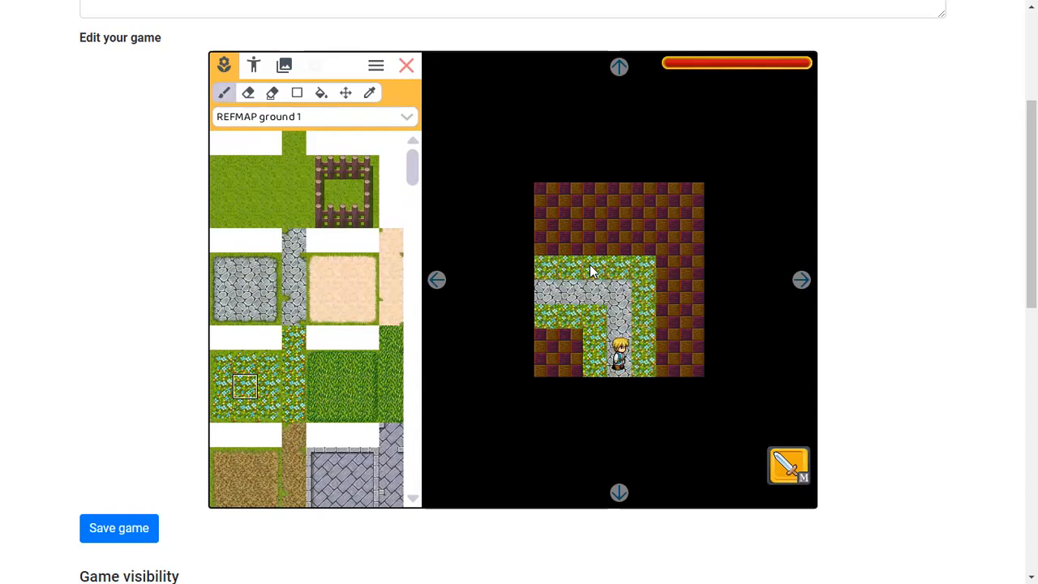
Step: Cover the rest of the floor around the flower border with the plain grass tile from Inquisitor ground
left_click(243, 117)
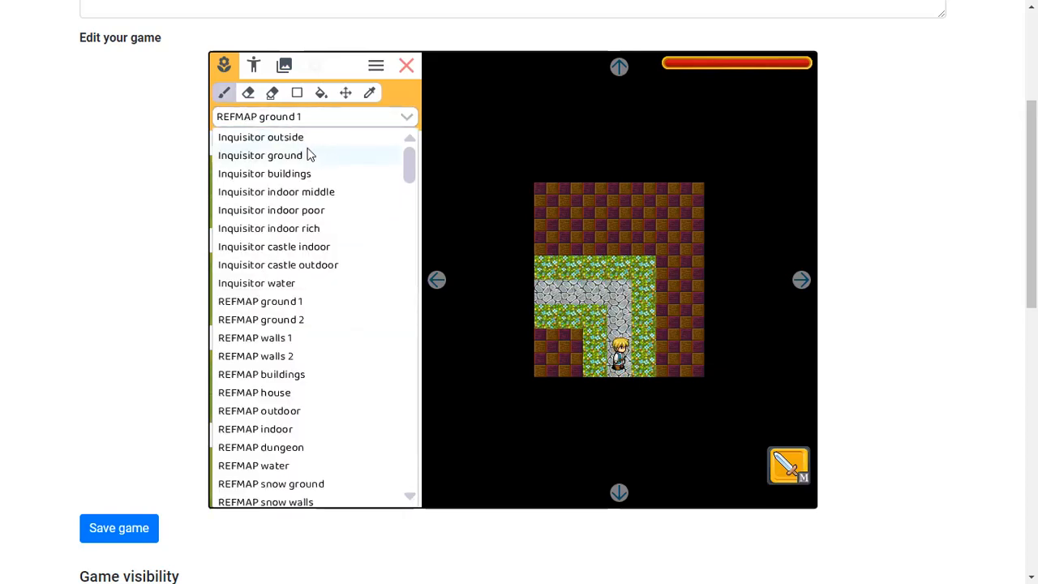
left_click(308, 154)
left_click(245, 290)
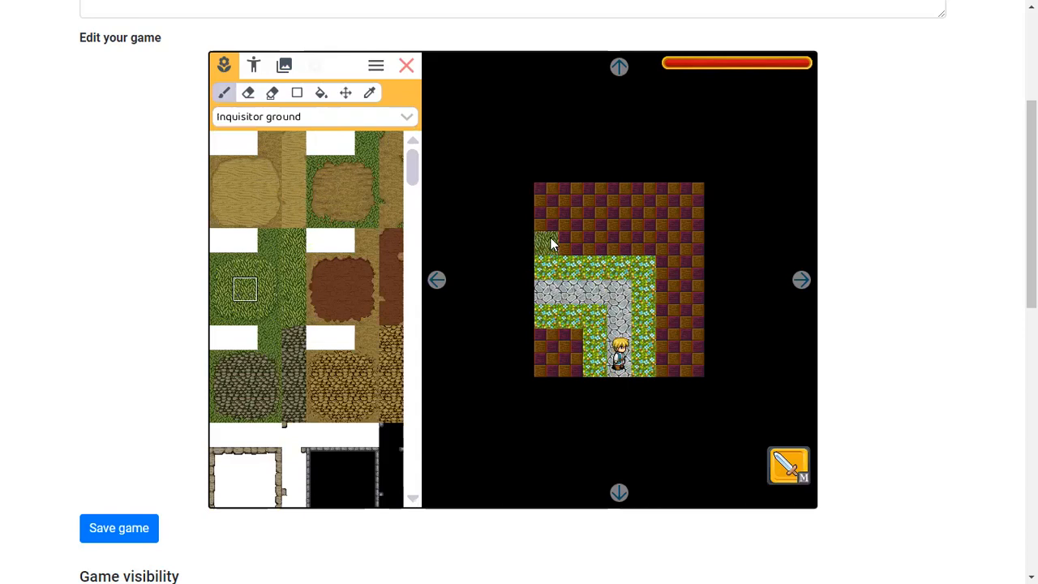
left_click(659, 268)
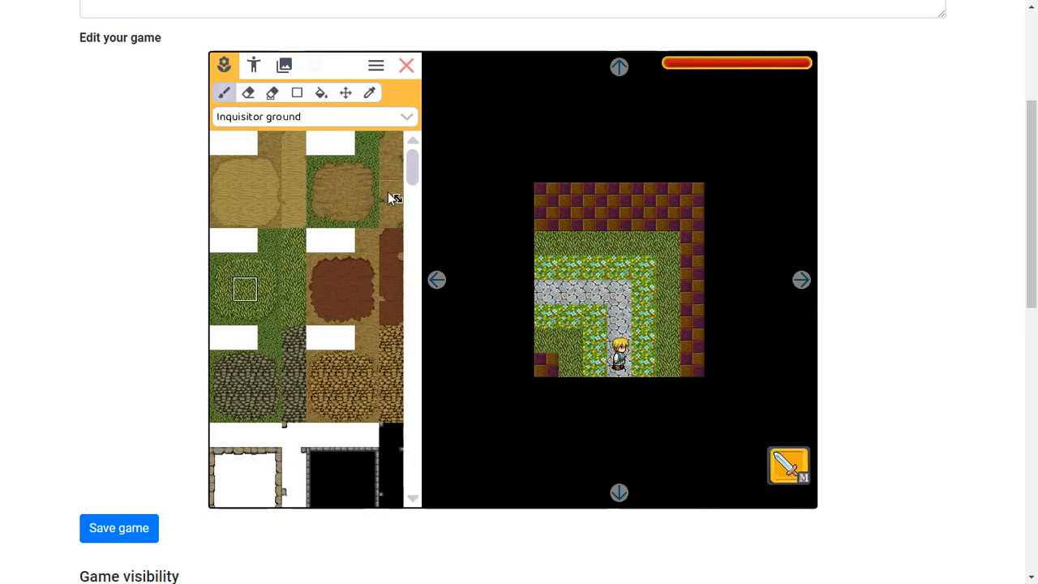
left_click(542, 365)
left_click_drag(688, 365, 687, 243)
left_click_drag(612, 195, 559, 196)
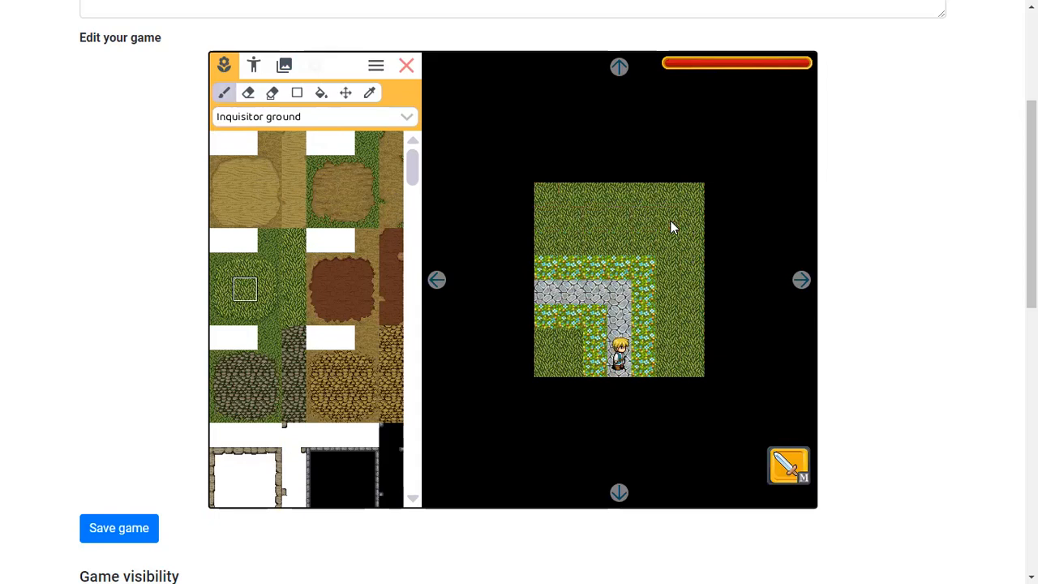
left_click_drag(637, 281, 628, 301)
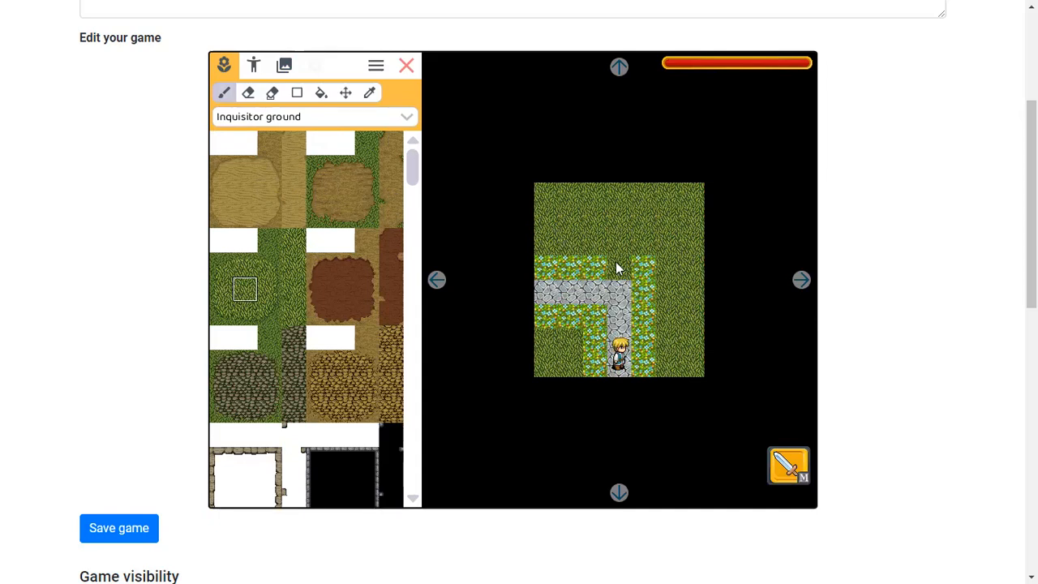
left_click(253, 64)
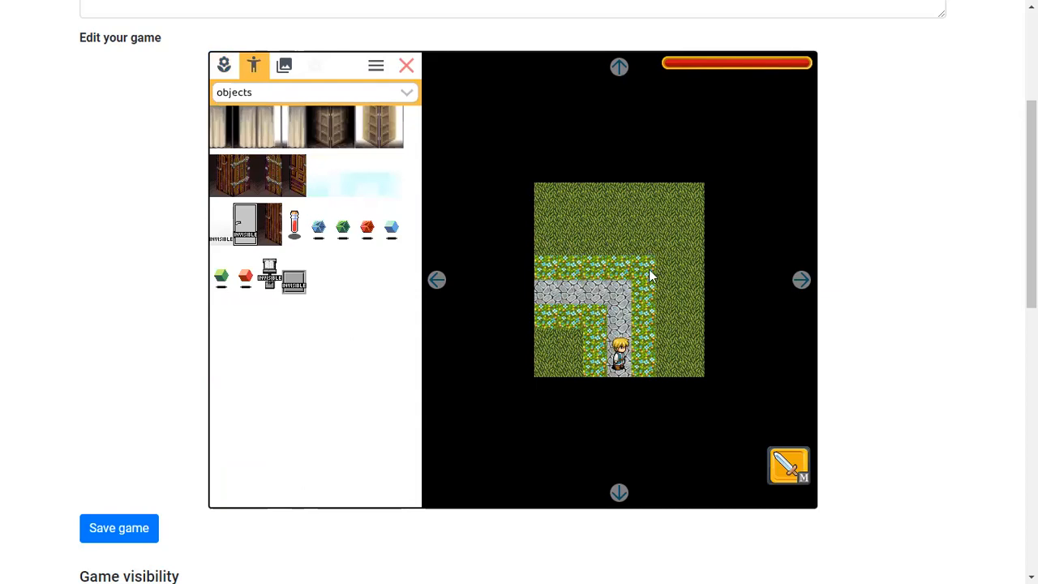
left_click(224, 65)
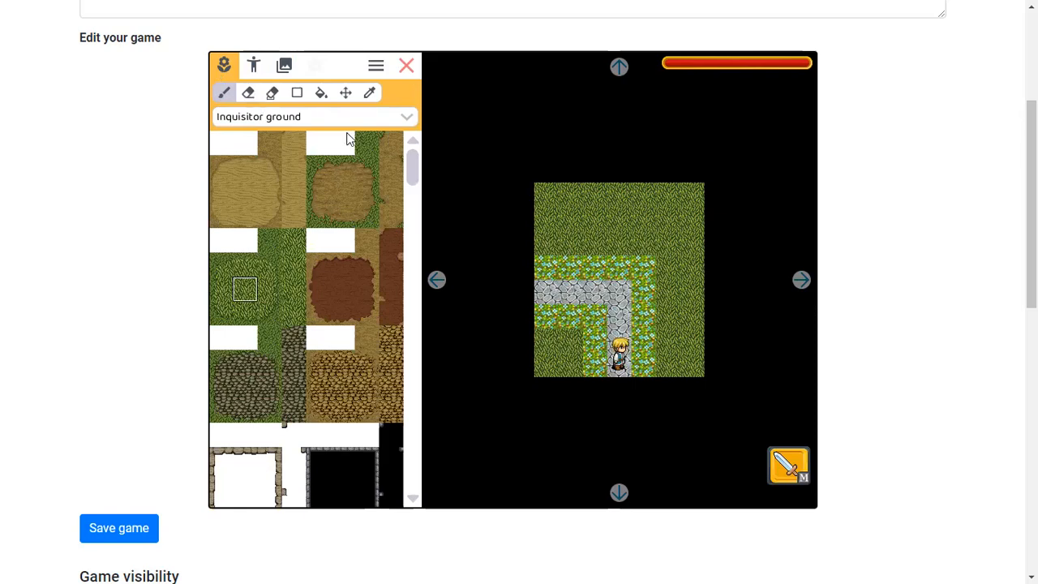
Step: Erase the grey cobblestone path and its flower border, exposing the checkered floor
mouse_move(640, 296)
left_mouse_down()
mouse_move(645, 348)
mouse_move(604, 352)
mouse_move(551, 301)
mouse_move(637, 346)
left_mouse_up()
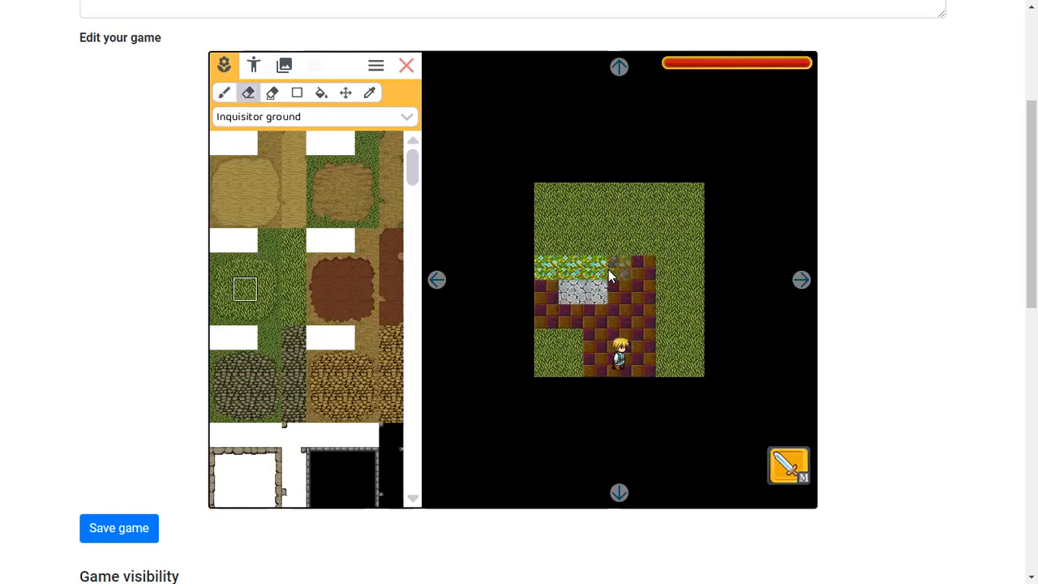
left_click(535, 267)
left_click(283, 117)
left_click(284, 119)
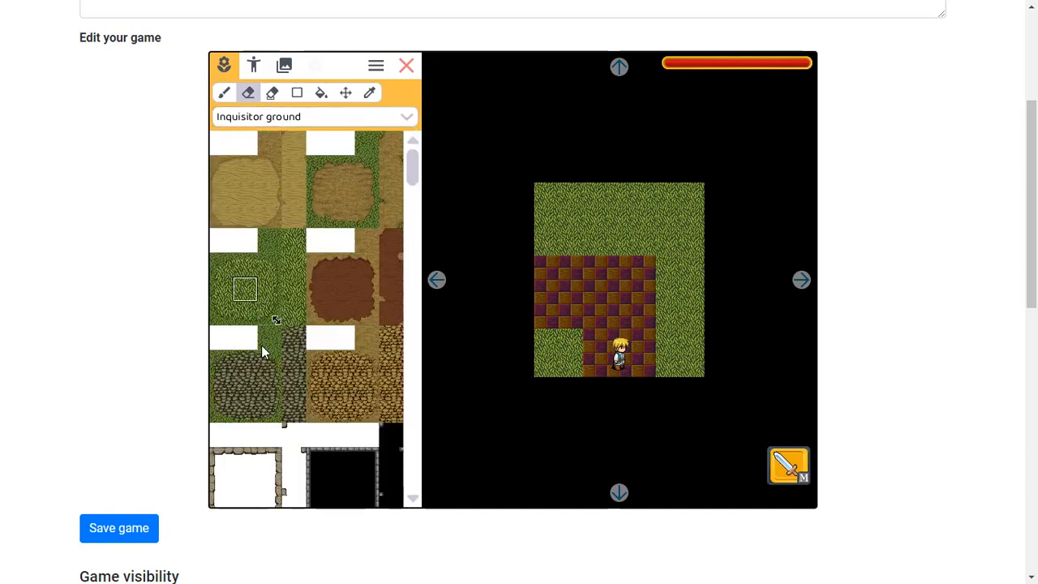
Step: Lay the new path's outer corner and right edge with Inquisitor ground cobblestone edge tiles, blending the grass at the corner
left_click(263, 354)
left_click(644, 268)
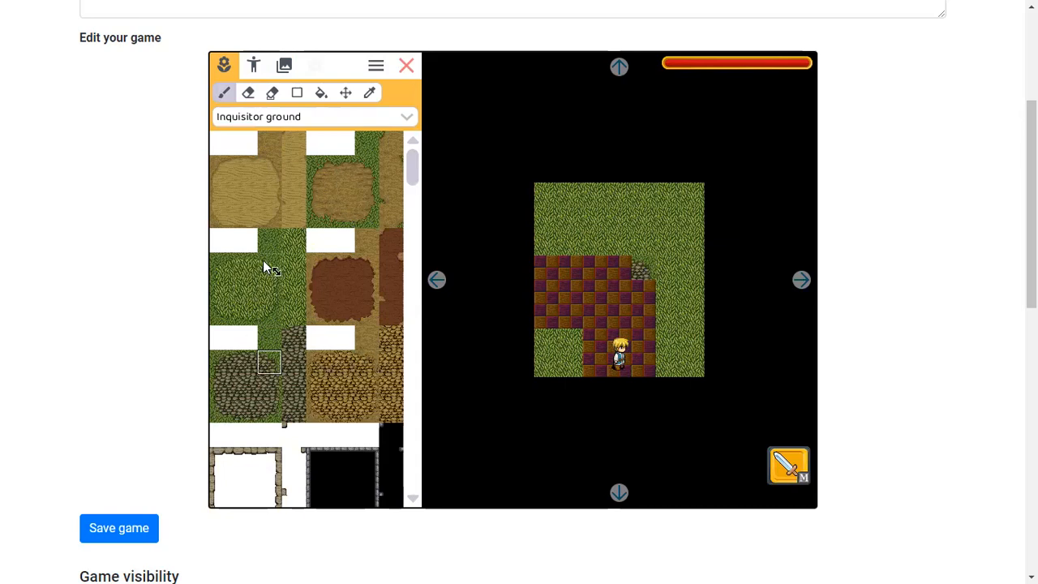
left_click(247, 322)
left_click(223, 290)
left_click(639, 268)
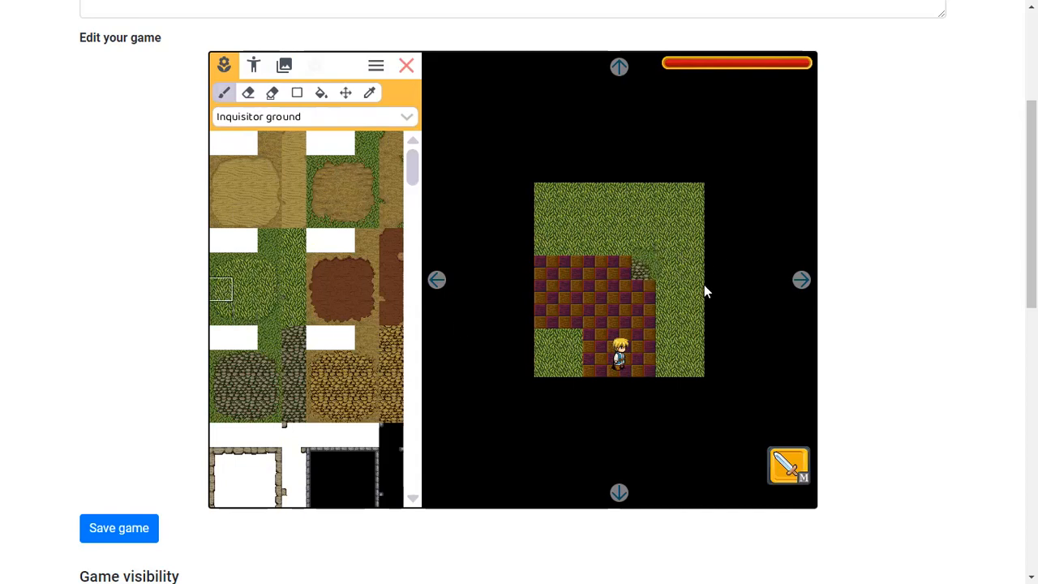
left_click(270, 386)
left_click(638, 298)
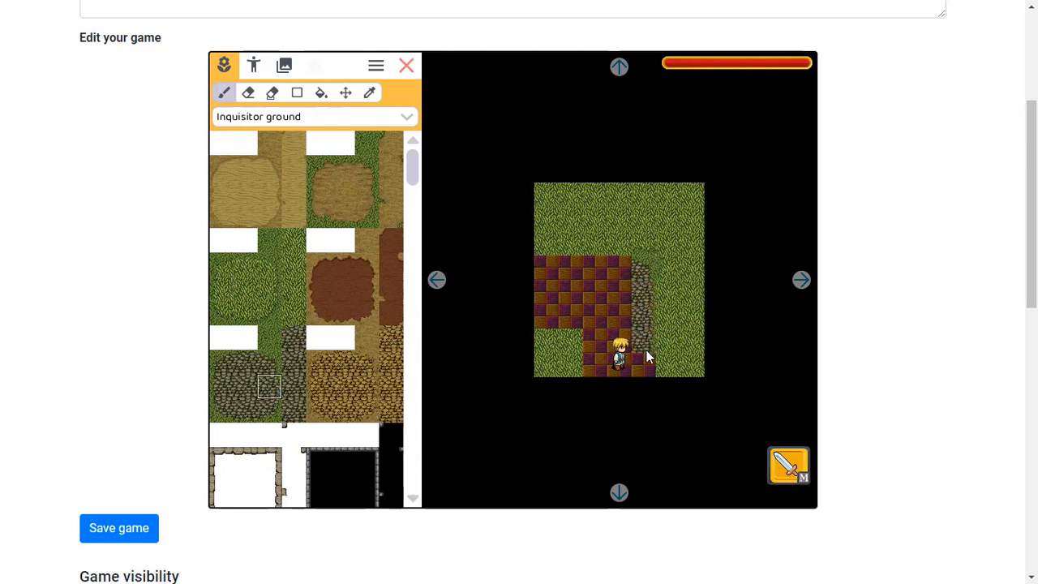
Step: Lay the cobblestone edges along the inner side of the L-shaped path, including its inner corner and the adjoining grass edge
left_click(222, 393)
left_click(589, 347)
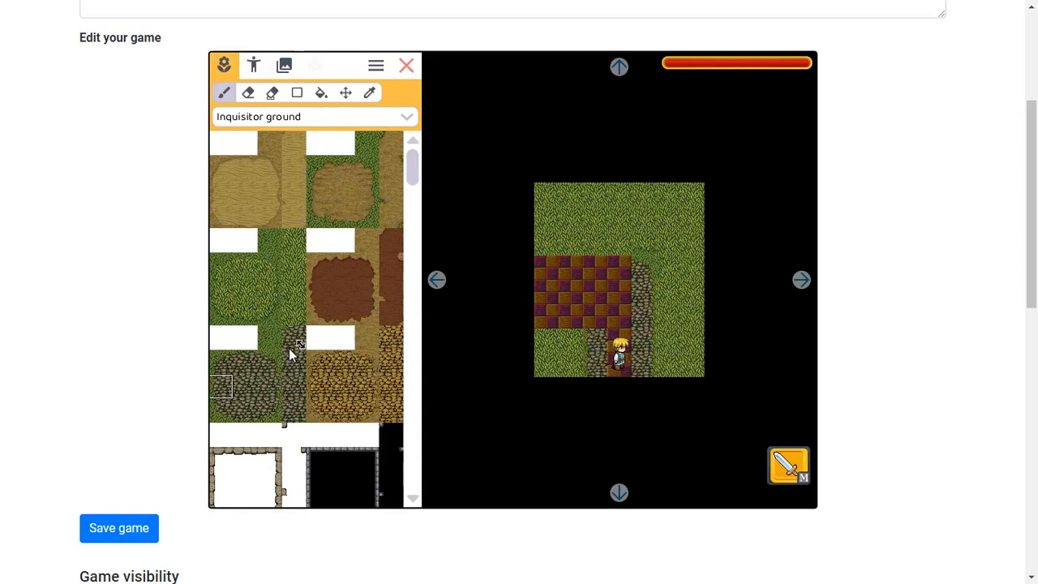
left_click(294, 390)
left_click(247, 408)
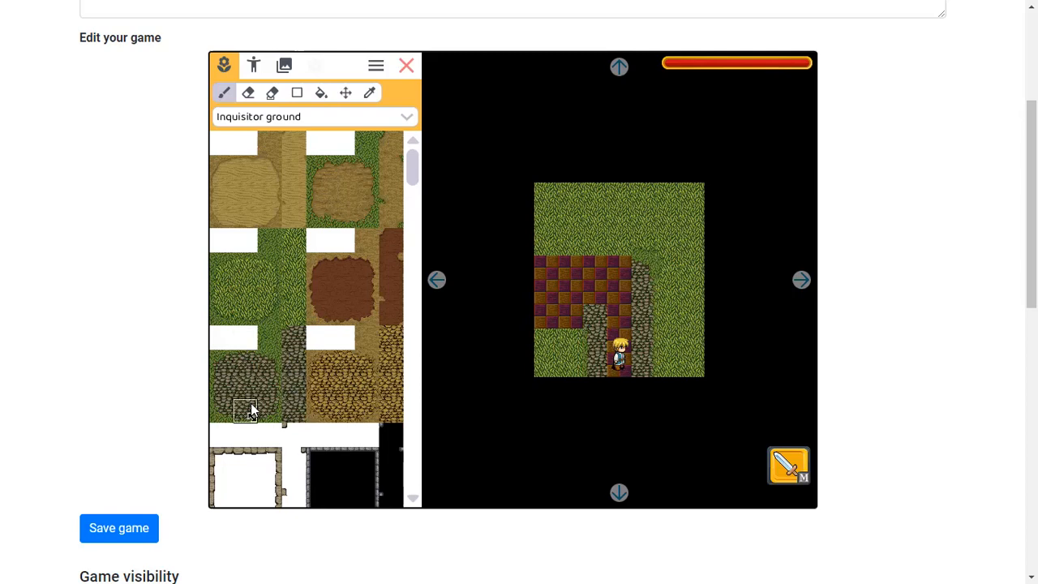
left_click(241, 269)
left_click(273, 273)
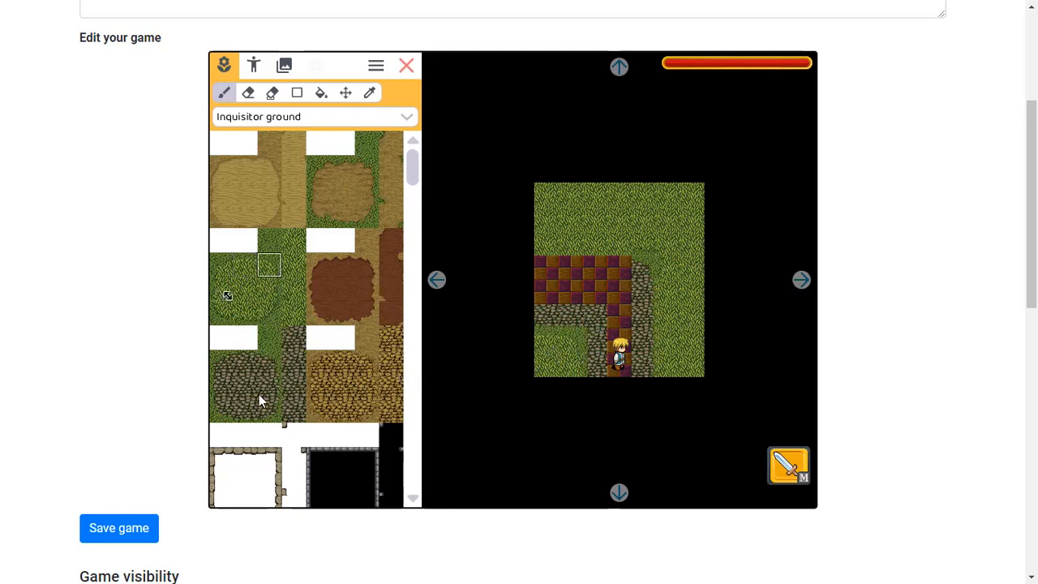
Step: Finish the path's upper cobblestone edge with a grass border above it and fill the middle with the centre cobblestone tile
left_click(236, 366)
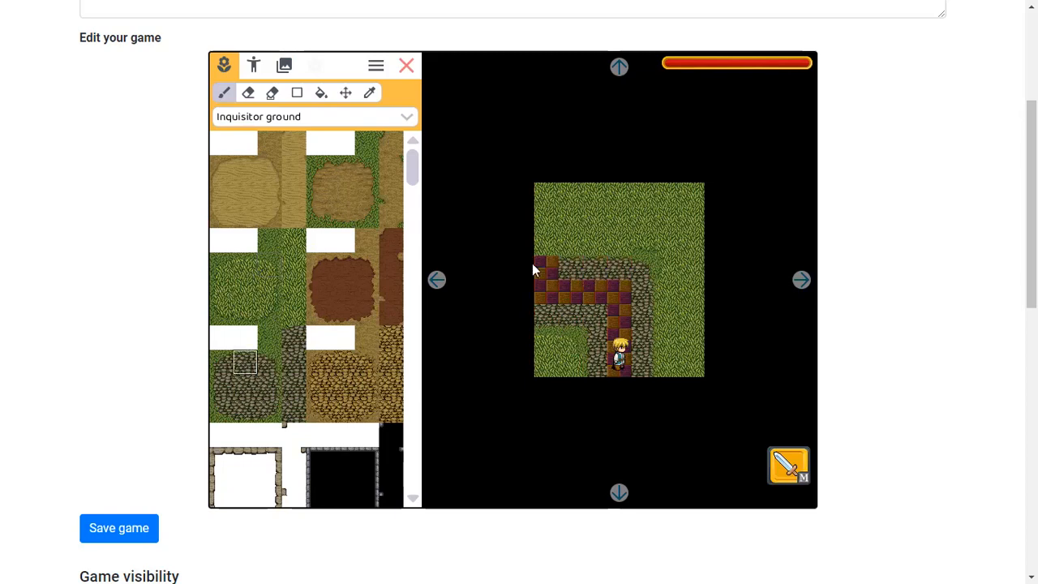
left_click(239, 313)
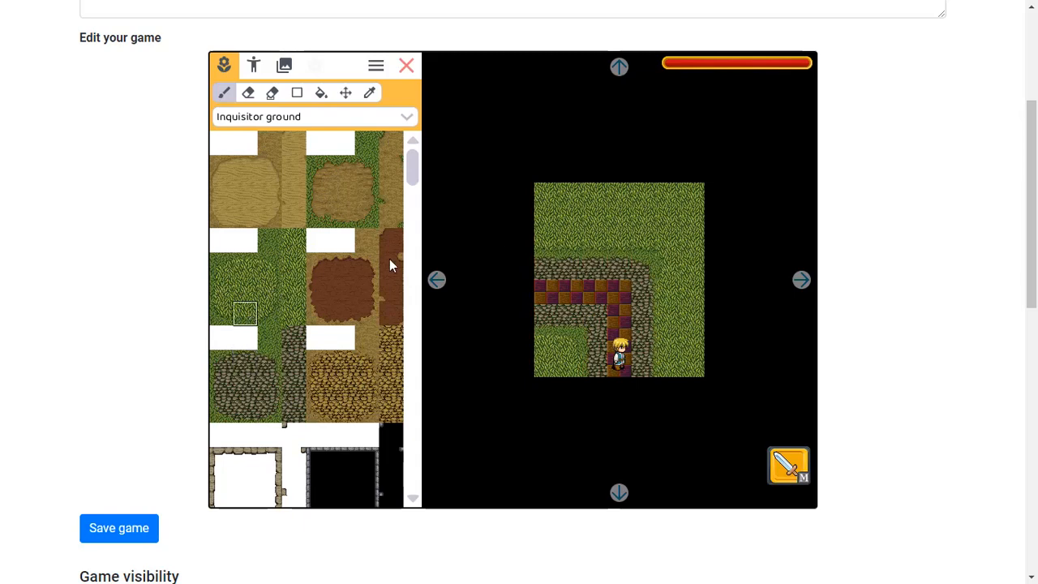
left_click(249, 387)
left_click(543, 290)
mouse_move(604, 292)
left_mouse_down()
mouse_move(620, 320)
mouse_move(621, 371)
left_mouse_up()
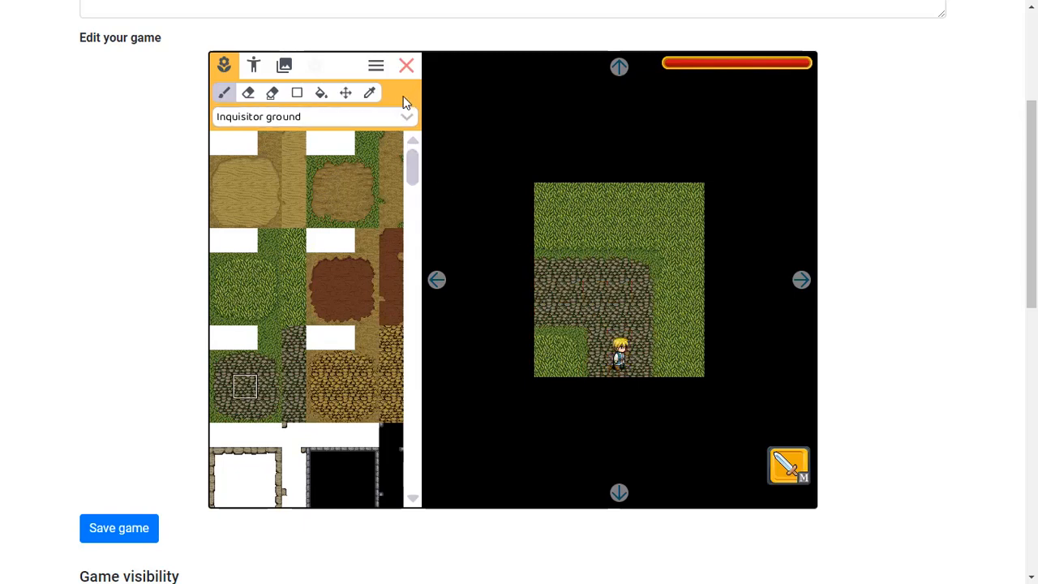
left_click(221, 289)
left_click(597, 341)
key("ctrl+z")
Step: Playtest the new level by walking the character along the cobblestone path, and return to the editor
left_click(403, 66)
key("Up")
key("Left")
key("Right")
key("Down")
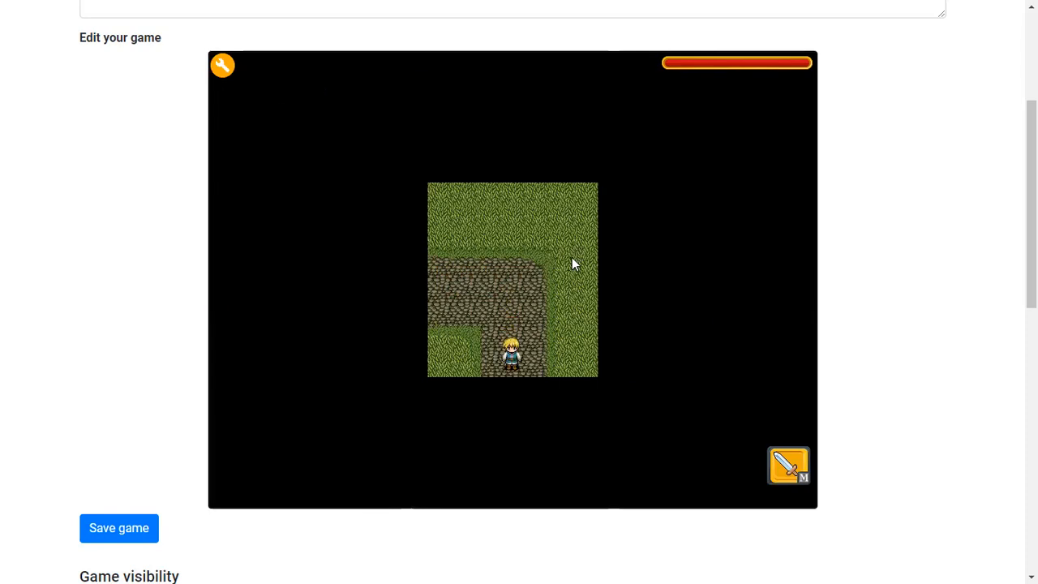
left_click(223, 66)
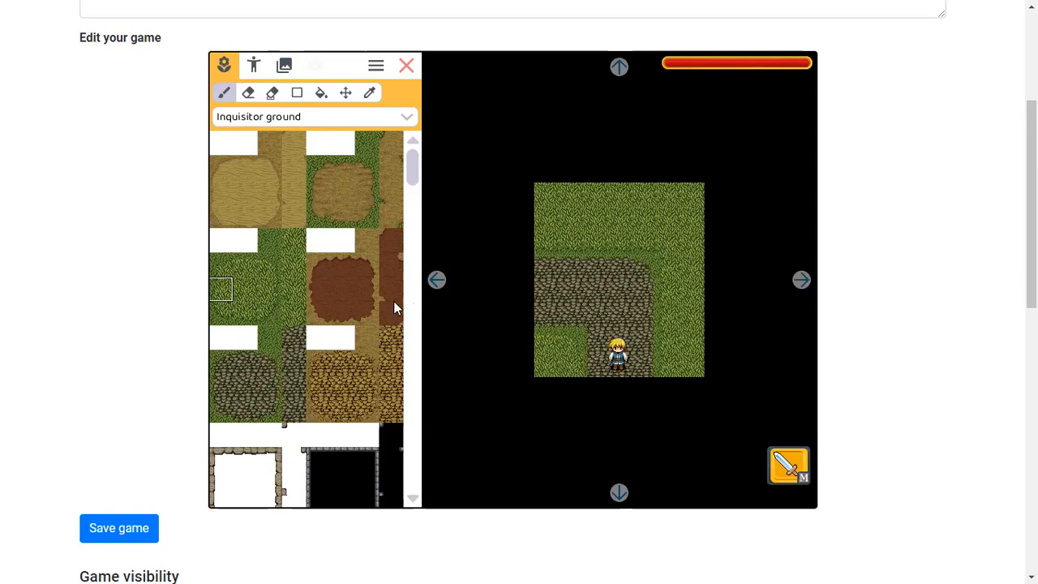
Step: Look through the available tilesets, viewing the Inquisitor ground and Inquisitor castle outdoor sets
scroll(304, 325, "down", 1)
scroll(295, 324, "up", 1)
left_click(291, 117)
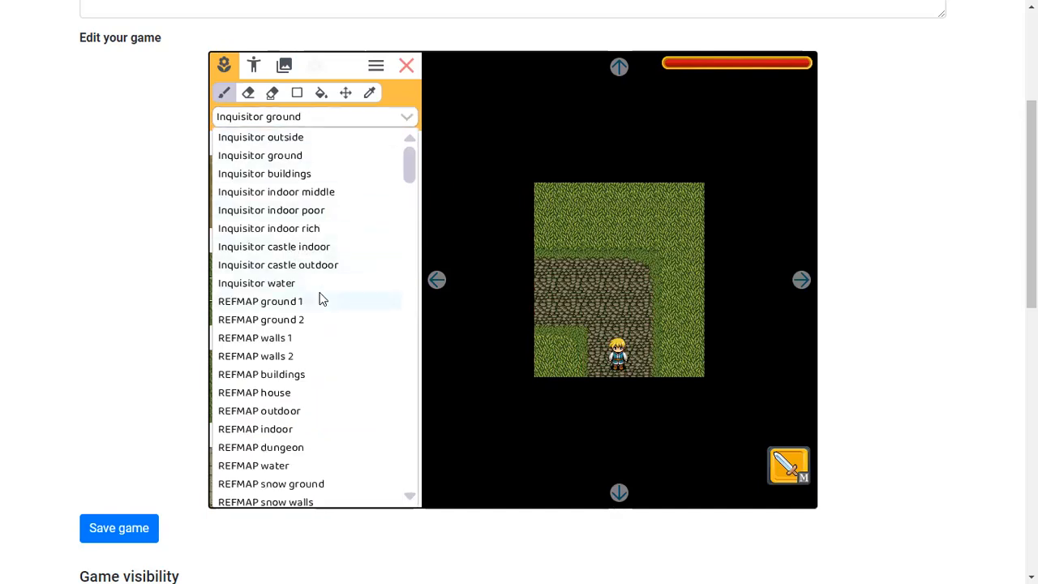
scroll(319, 297, "down", 2)
scroll(343, 290, "up", 2)
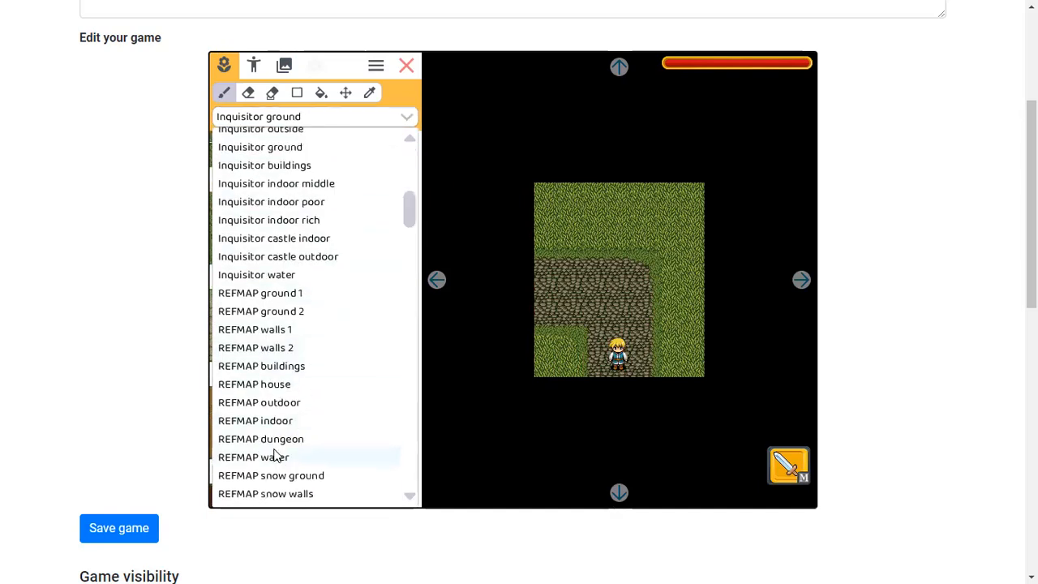
scroll(274, 454, "down", 2)
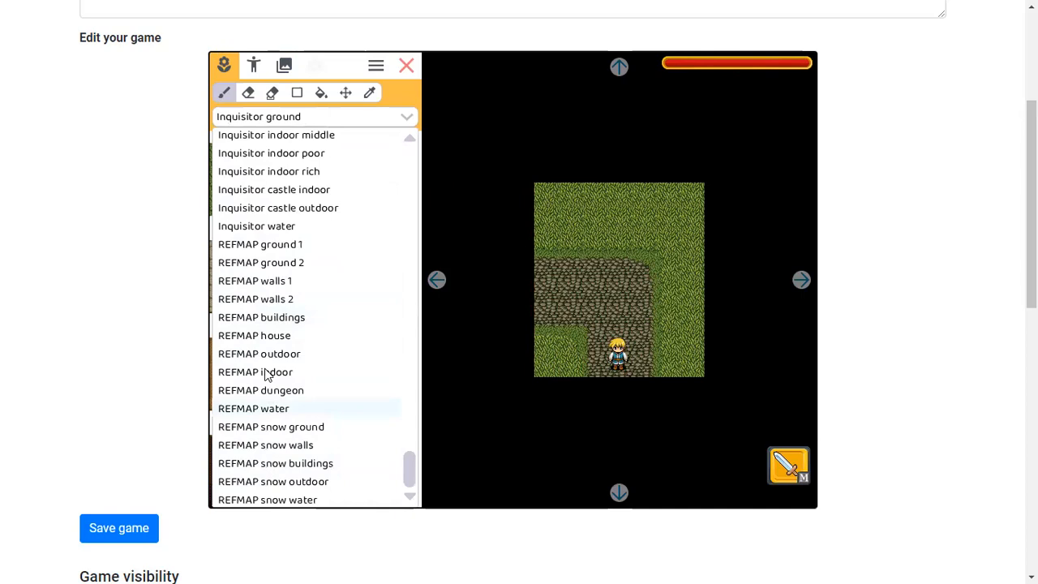
scroll(366, 395, "up", 2)
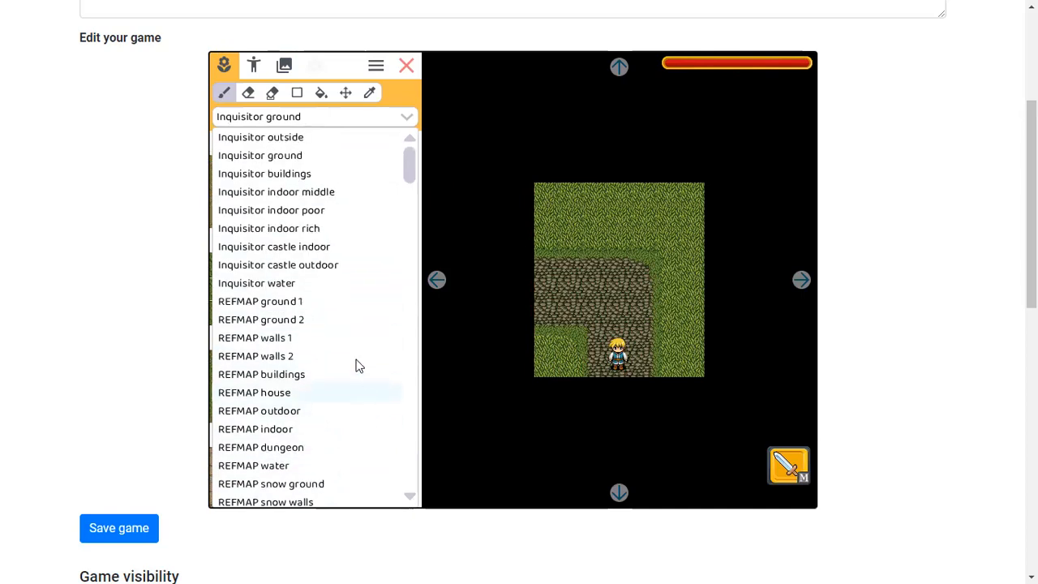
scroll(336, 266, "down", 2)
scroll(260, 279, "up", 2)
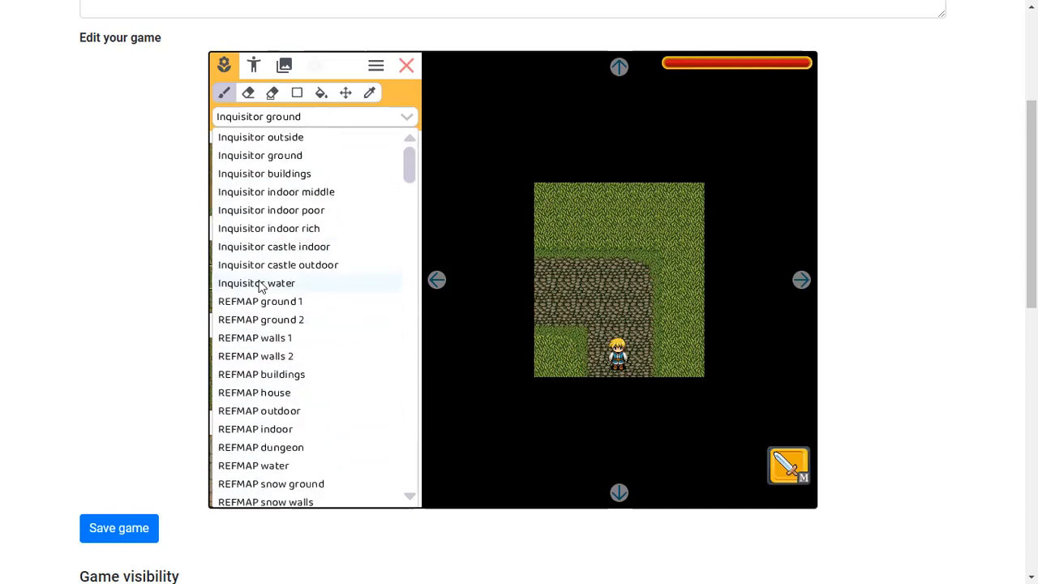
left_click(266, 155)
left_click(266, 122)
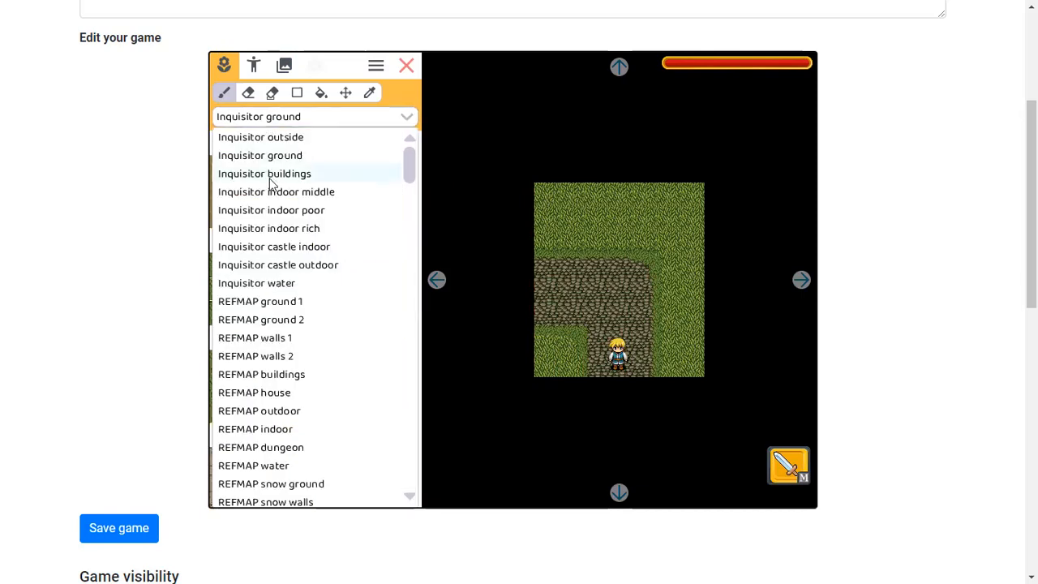
left_click(278, 266)
left_click(268, 120)
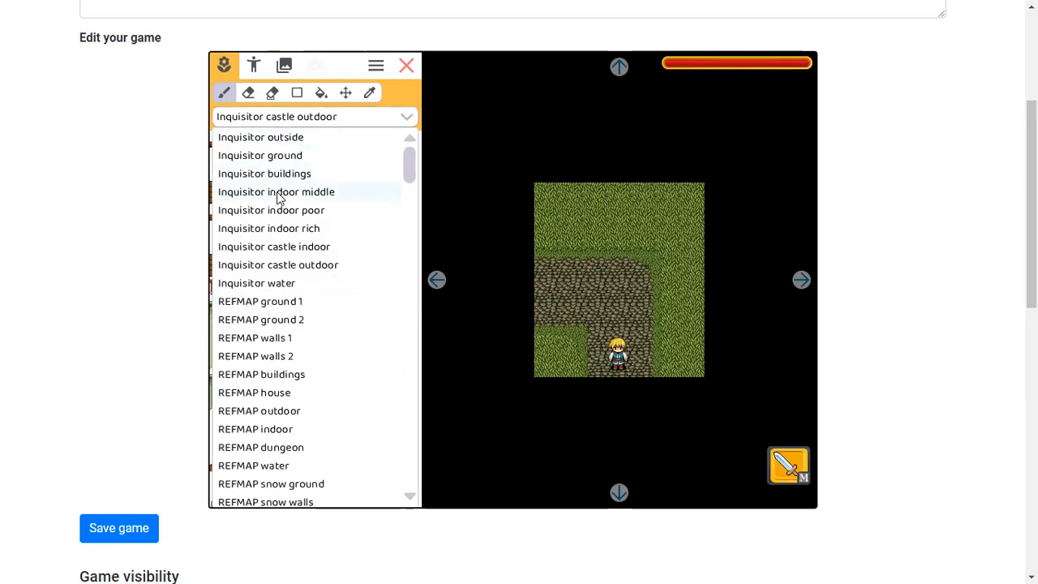
Step: Place yellow, blue and red flowers from the Inquisitor outside tileset in a row on the grass just above the cobblestone path
left_click(273, 138)
scroll(301, 306, "down", 5)
scroll(301, 310, "down", 10)
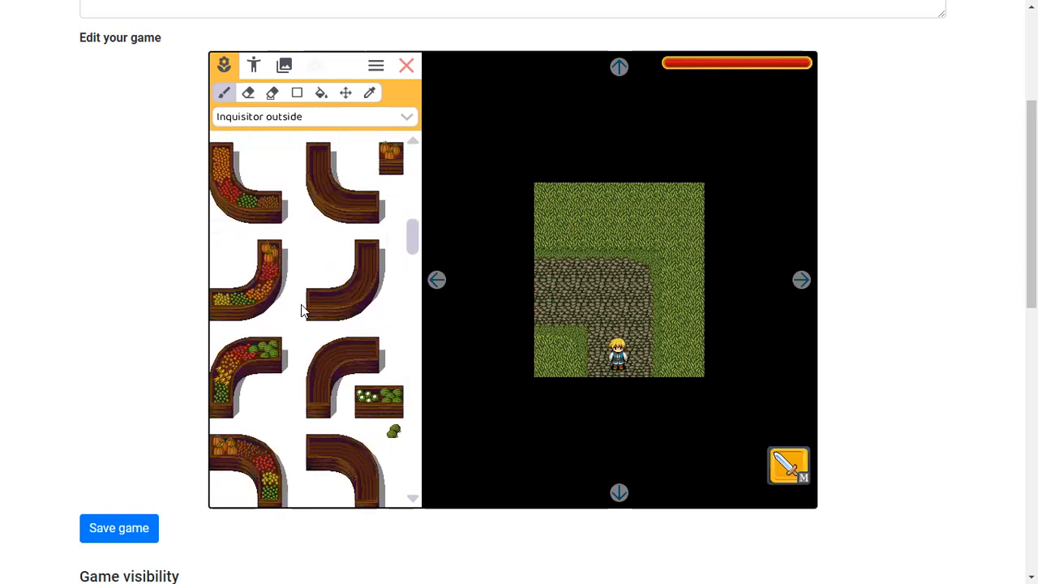
scroll(302, 307, "down", 3)
left_click_drag(412, 326, 390, 322)
scroll(332, 350, "down", 3)
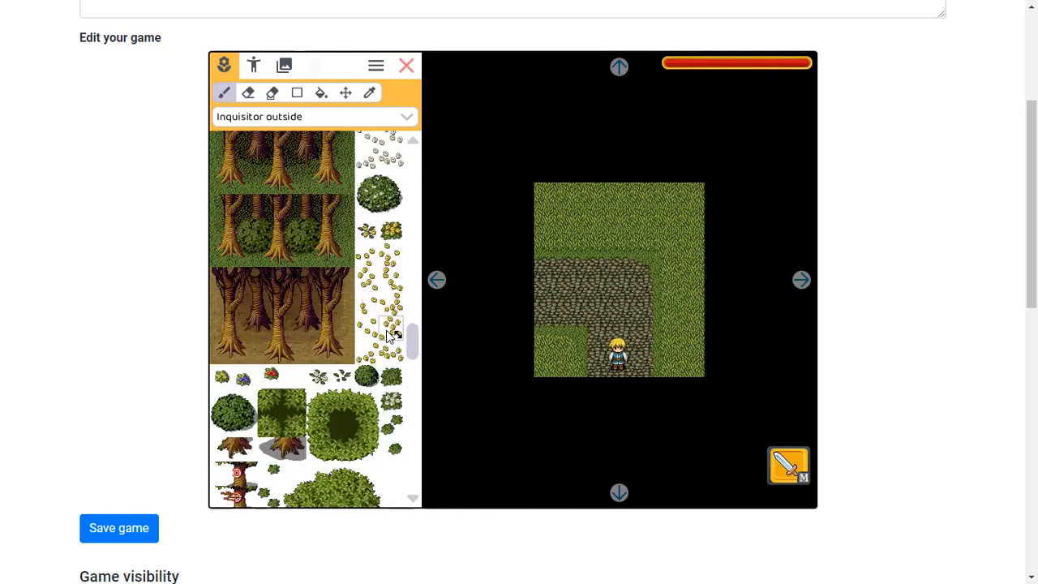
left_click_drag(263, 296, 218, 289)
left_click(639, 270)
left_click(652, 243)
left_click_drag(214, 293, 248, 292)
left_click(555, 241)
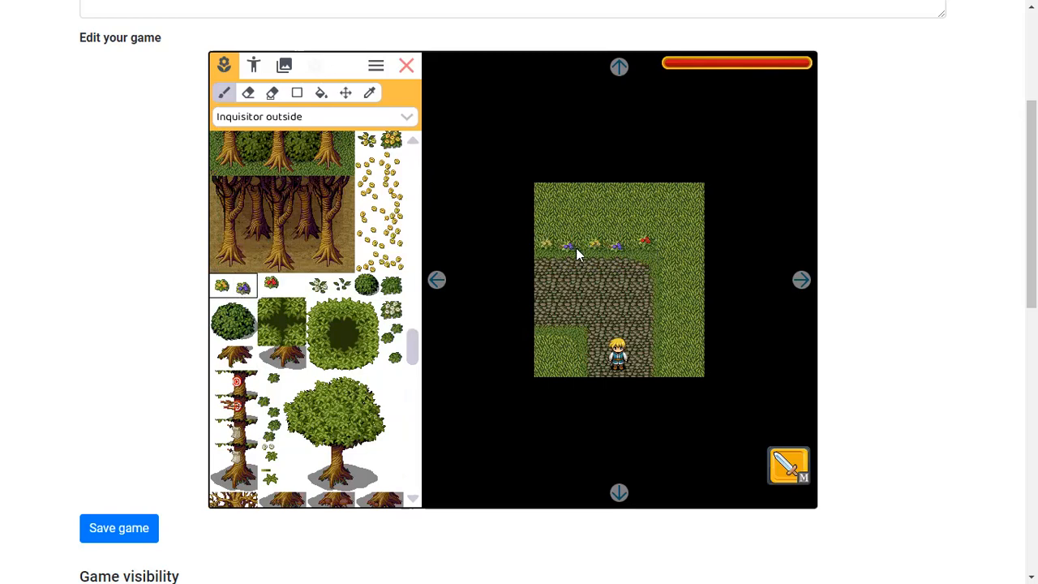
Step: Place more red flowers on the grass along the outer right side of the cobblestone path
left_click(274, 290)
left_click(664, 269)
left_click(667, 247)
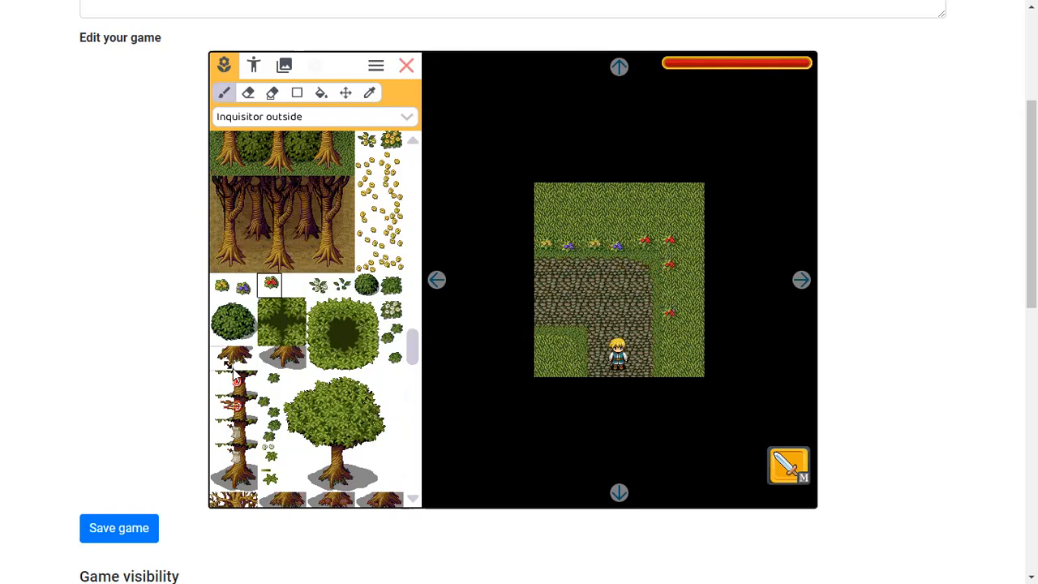
Step: View the REFMAP ground 1 tileset and preview its flowering grass tile over the flower row without placing it
left_click(302, 116)
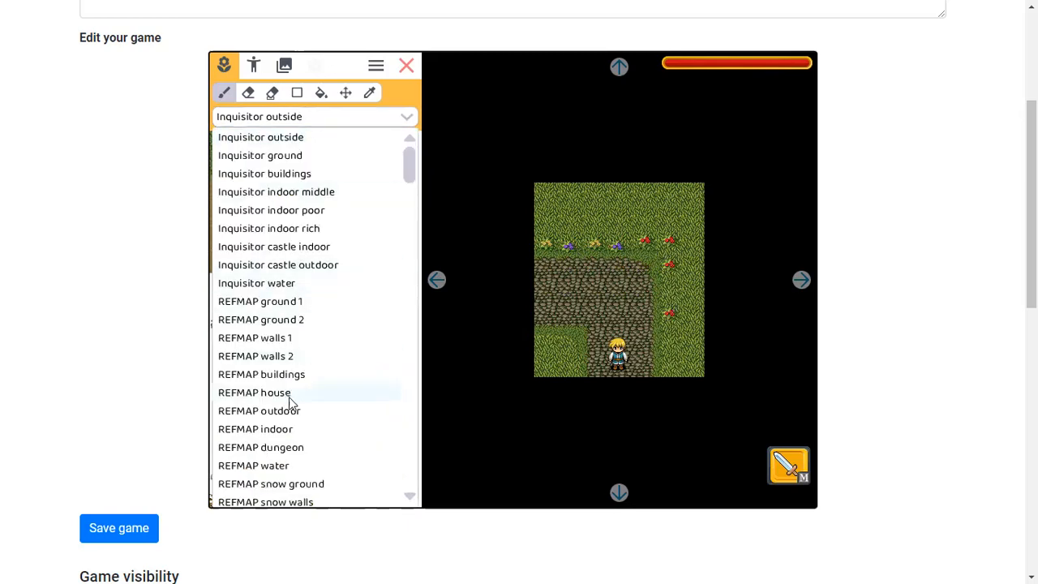
left_click(283, 301)
left_click(243, 153)
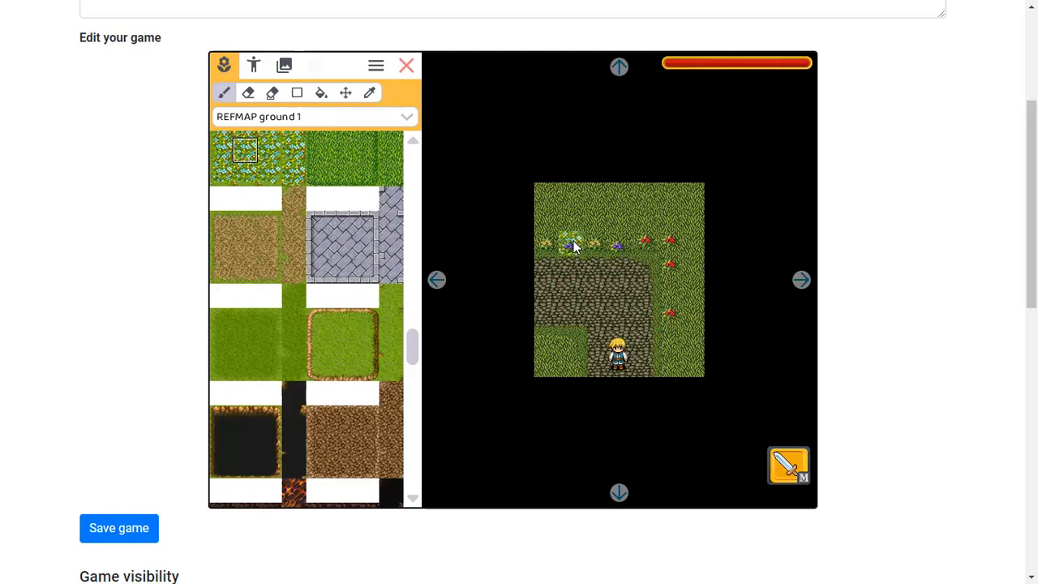
key("e")
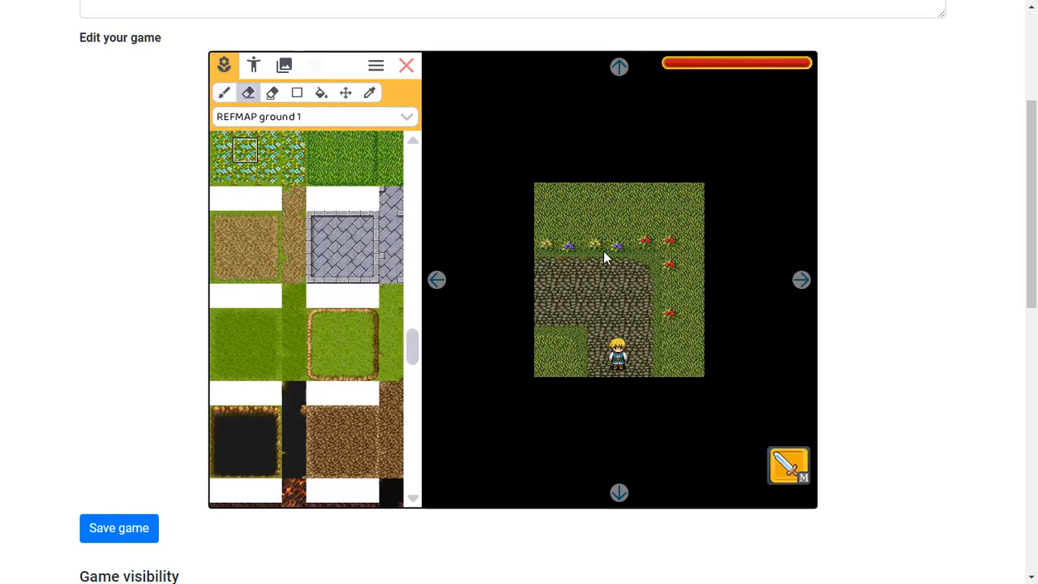
Step: Delete the demonstration level level1 from the project
left_click(290, 66)
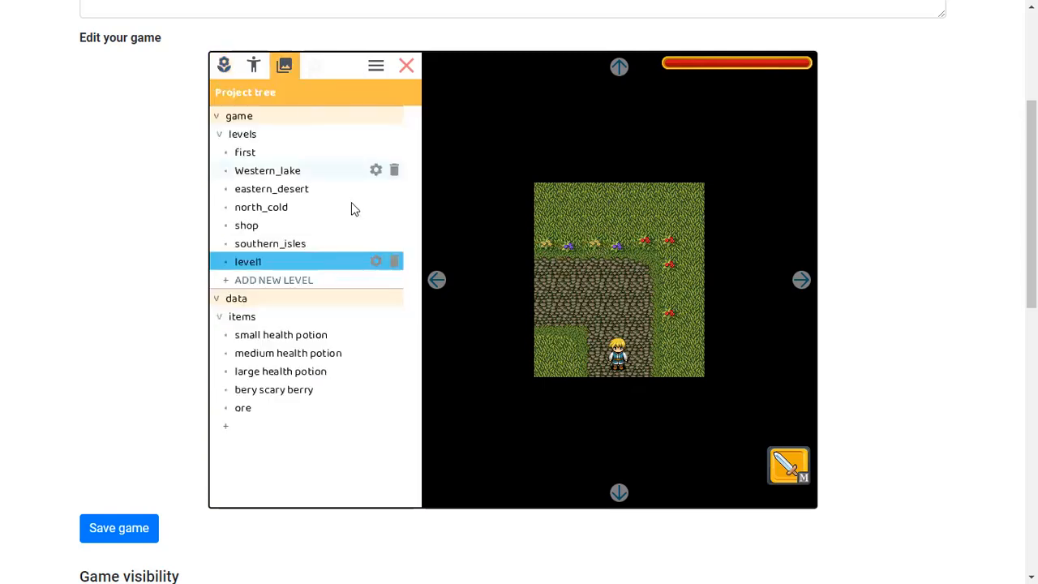
left_click(394, 262)
left_click(602, 320)
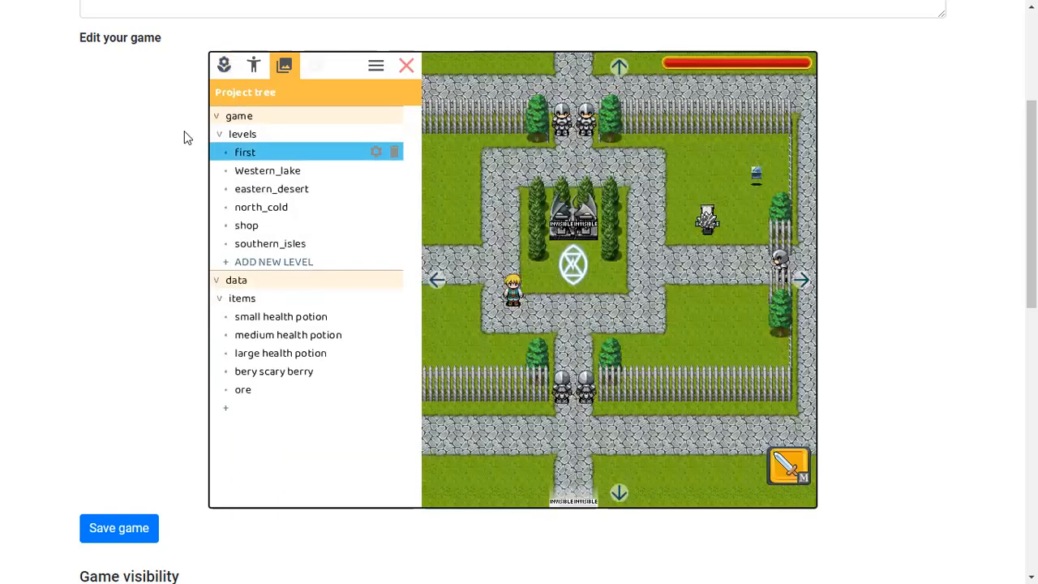
Step: Playtest the first level by walking the character along the stone path around the central statue
left_click(407, 66)
key("Right")
key("Down")
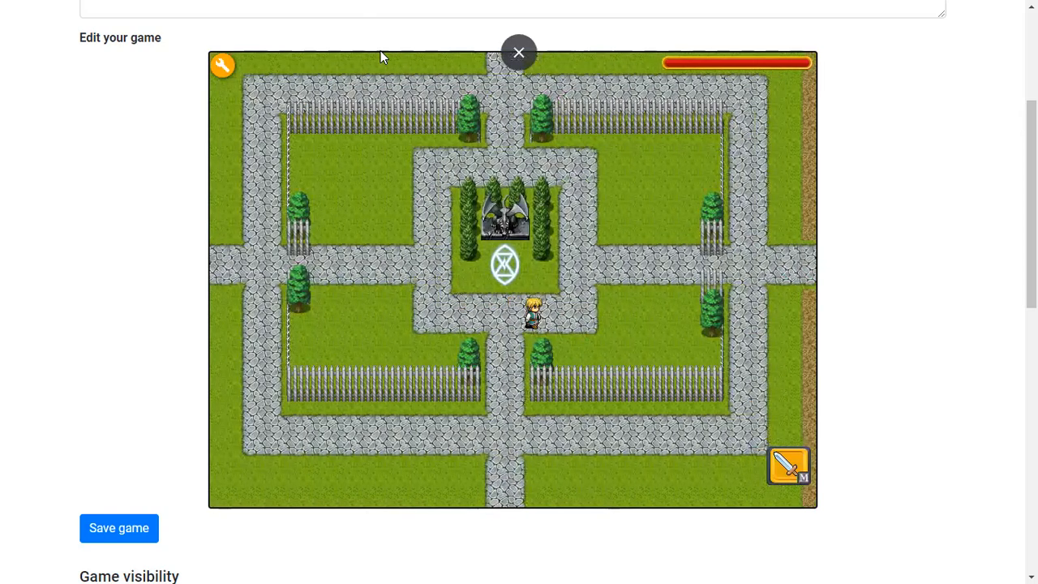